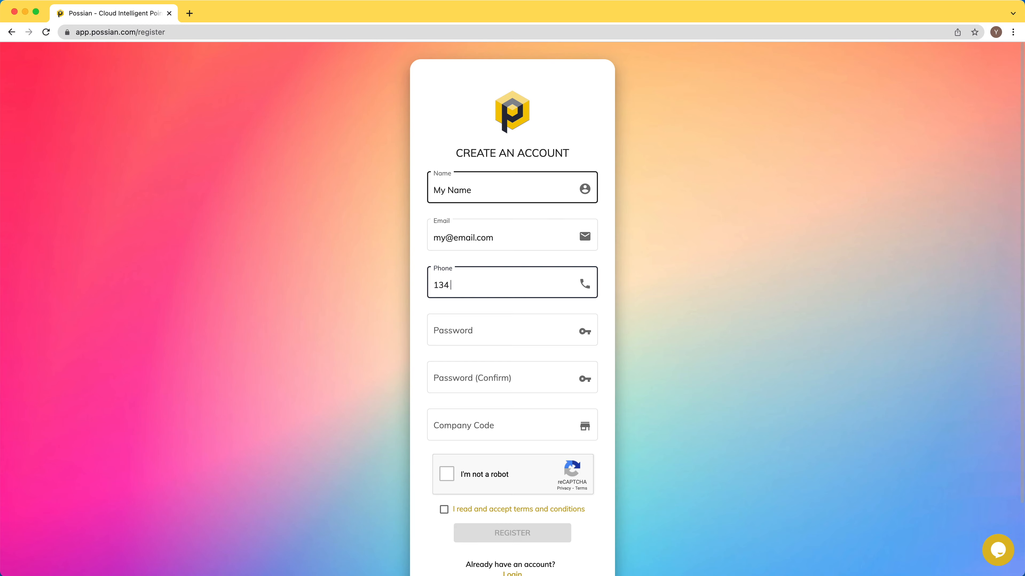
# - Enter the phone number, the account password and its confirmation, and company code mycompany
pyautogui.write('234 56')
pyautogui.press('Tab')
pyautogui.write('********')
pyautogui.press('Tab')
pyautogui.write('********')
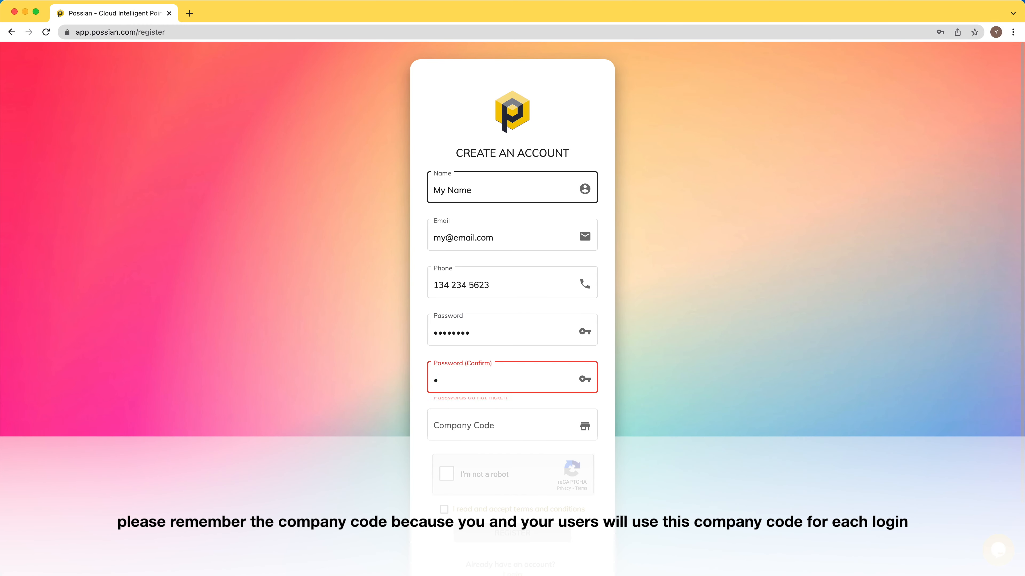
pyautogui.press('Tab')
pyautogui.write('mycompany')
# - Pass the reCAPTCHA, accept the terms, register the account and sign in
pyautogui.click(446, 413)
pyautogui.click(444, 448)
pyautogui.click(512, 472)
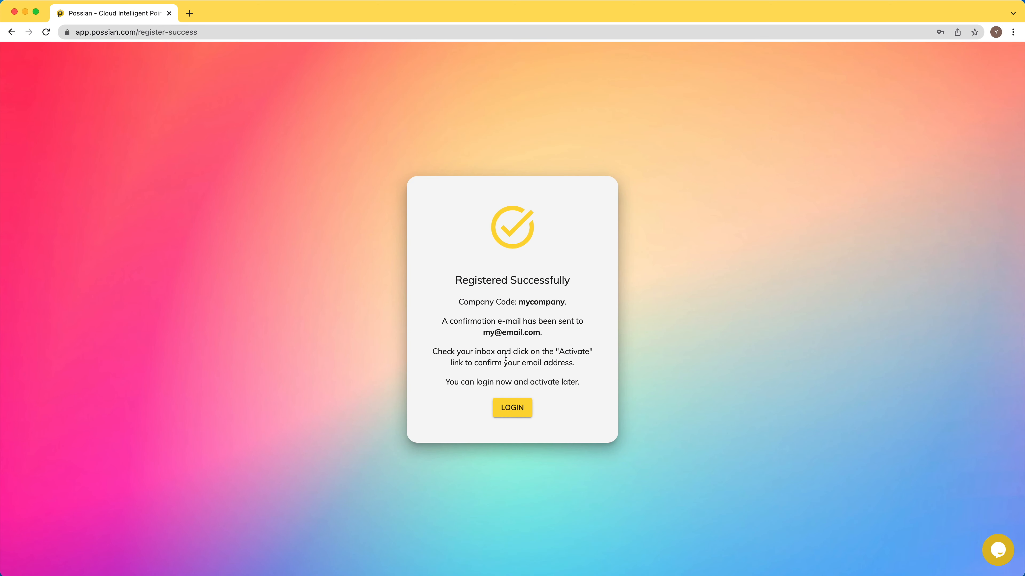
pyautogui.click(512, 408)
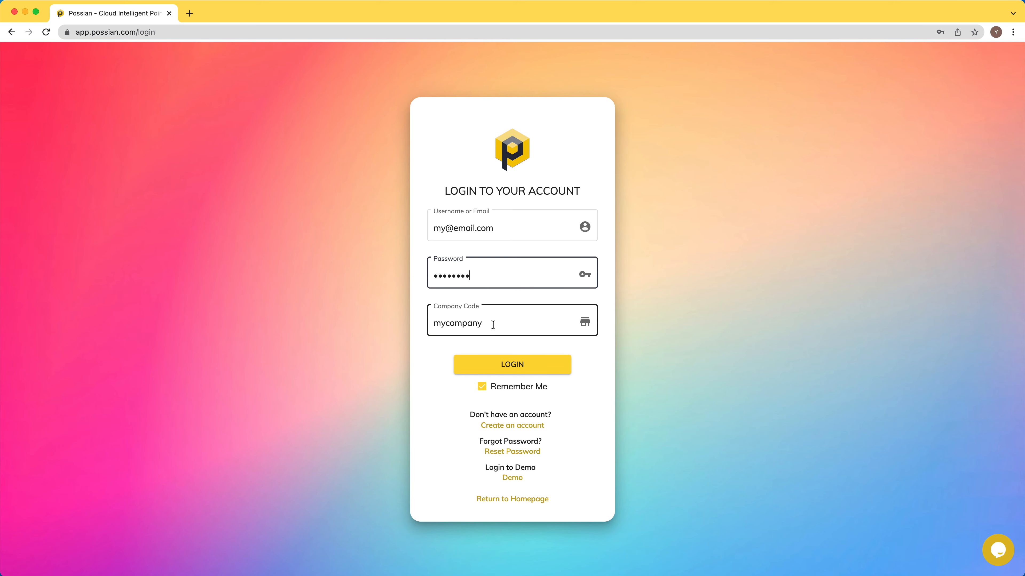
pyautogui.click(512, 365)
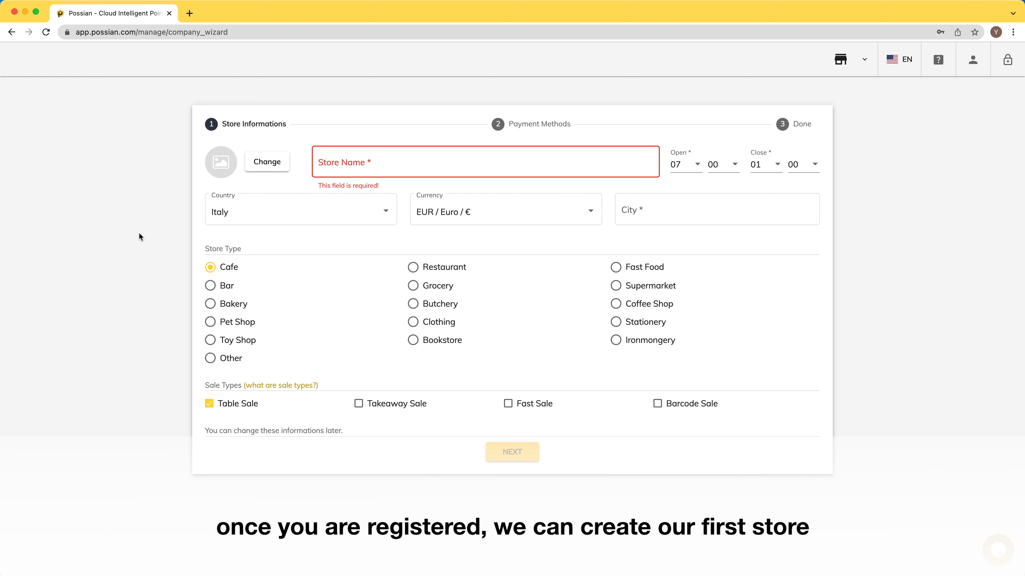
# - Name the store My Cafe and keep EUR as its currency
pyautogui.click(404, 165)
pyautogui.write('My Cafe')
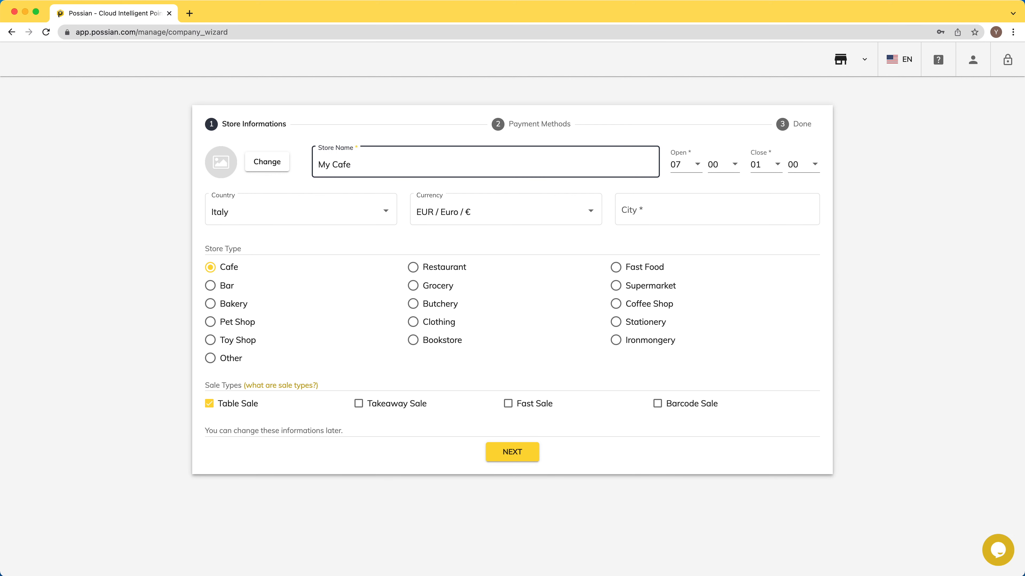
pyautogui.click(503, 217)
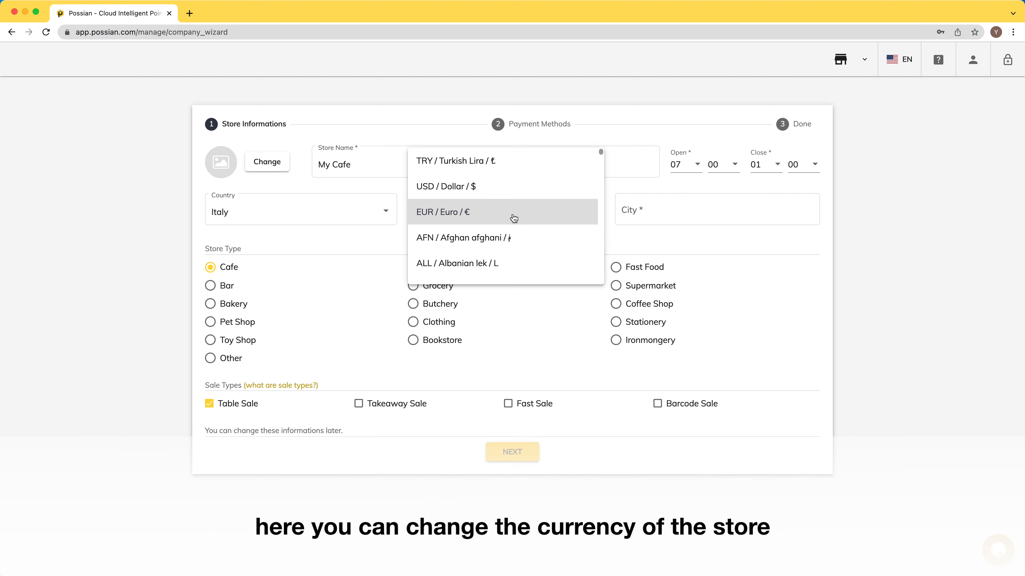
pyautogui.scroll(-5, 516, 218)
pyautogui.scroll(2, 527, 219)
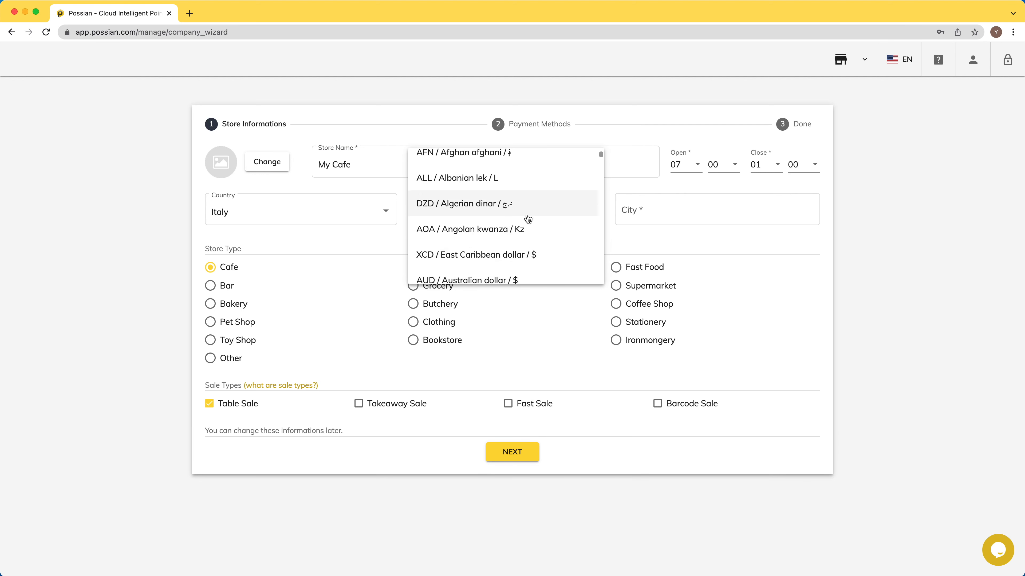
pyautogui.scroll(3, 496, 214)
pyautogui.click(472, 218)
# - Set the city to Florance, enable Takeaway Sale, and continue to payment methods
pyautogui.click(648, 210)
pyautogui.write('Florance')
pyautogui.click(119, 249)
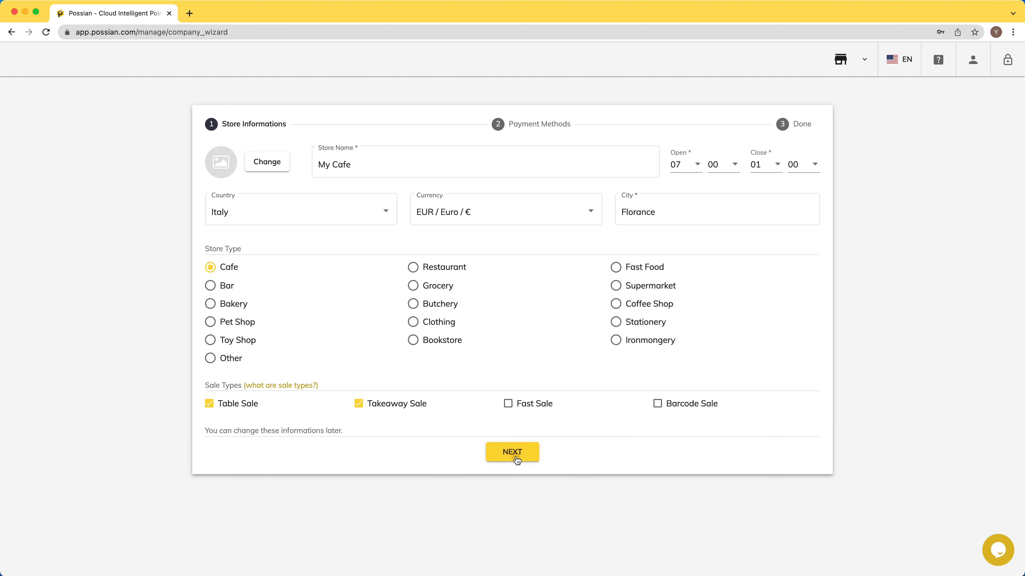
pyautogui.click(516, 455)
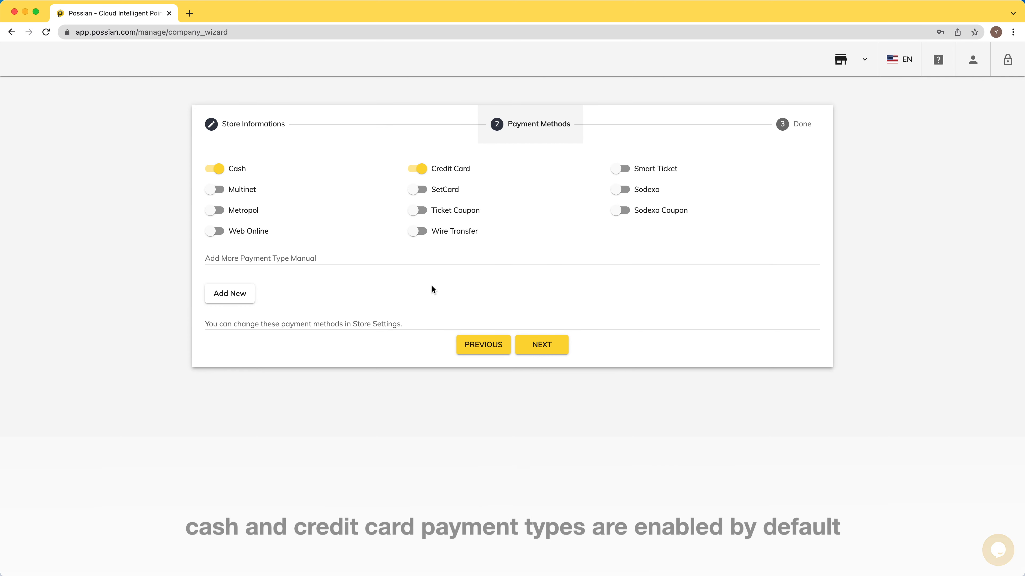
# - Enable Sodexo, add a 'My Payment' type, and finish setup keeping the sample data
pyautogui.click(625, 192)
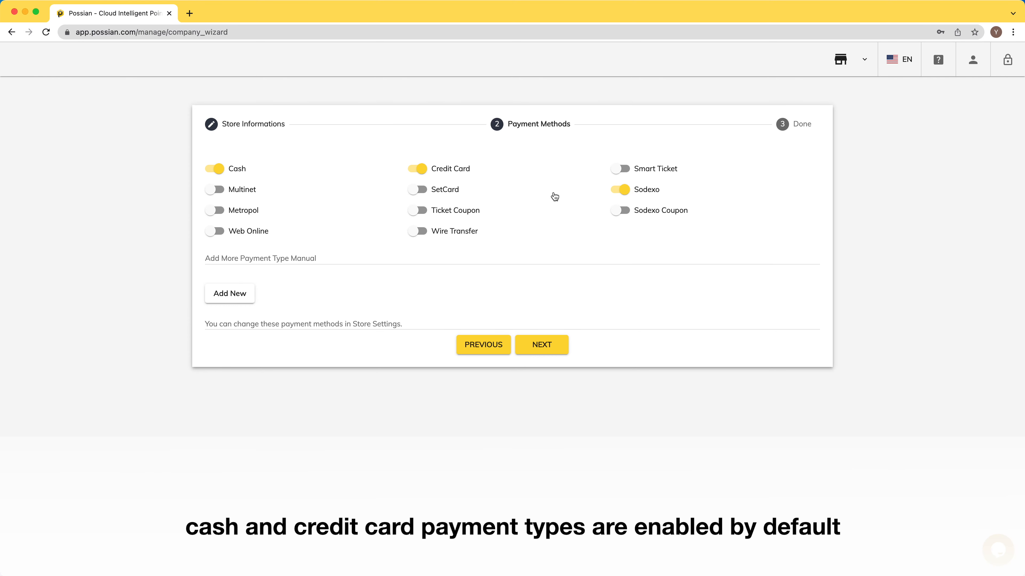
pyautogui.click(230, 294)
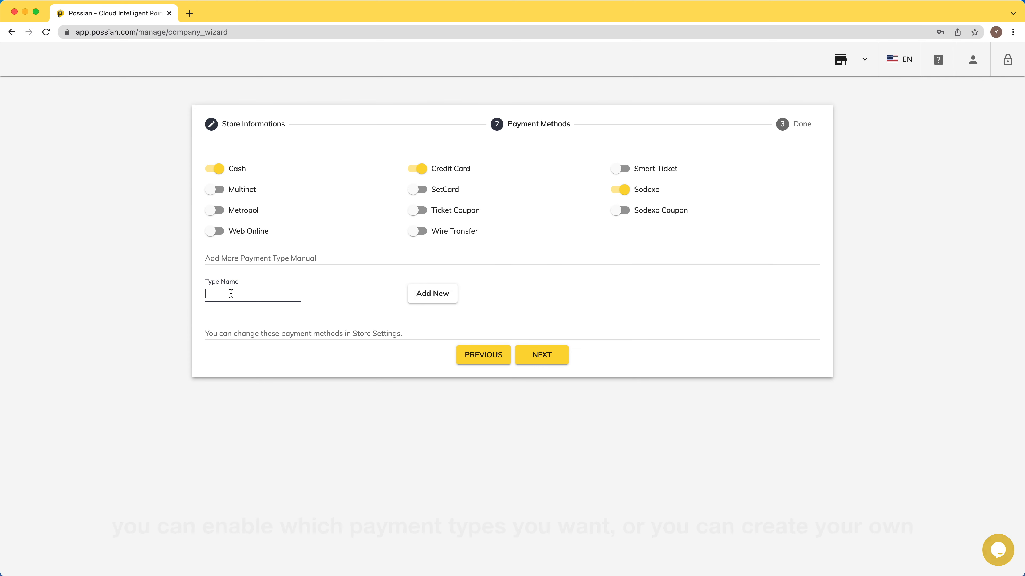
pyautogui.write('My Payment Type')
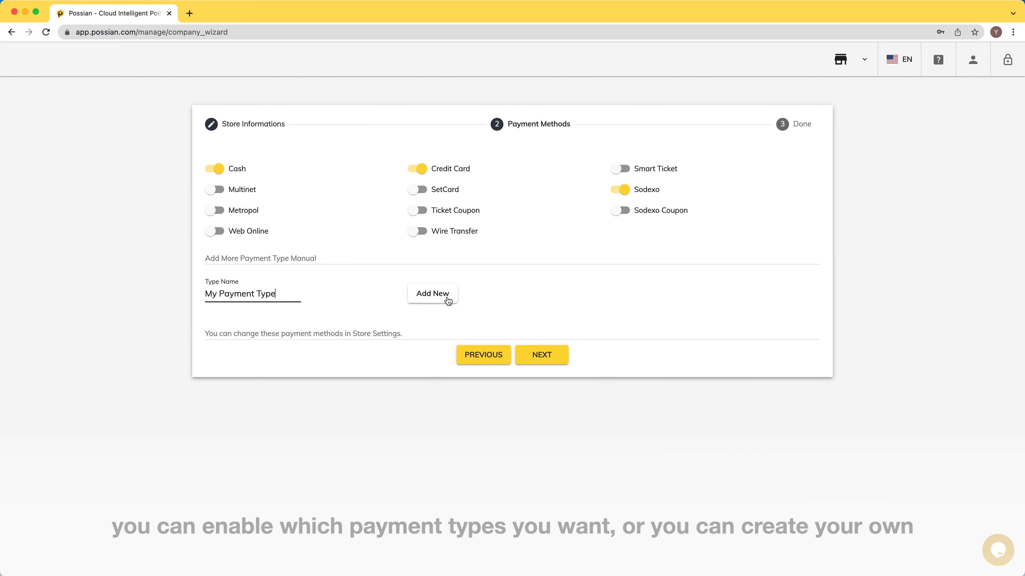
pyautogui.click(543, 356)
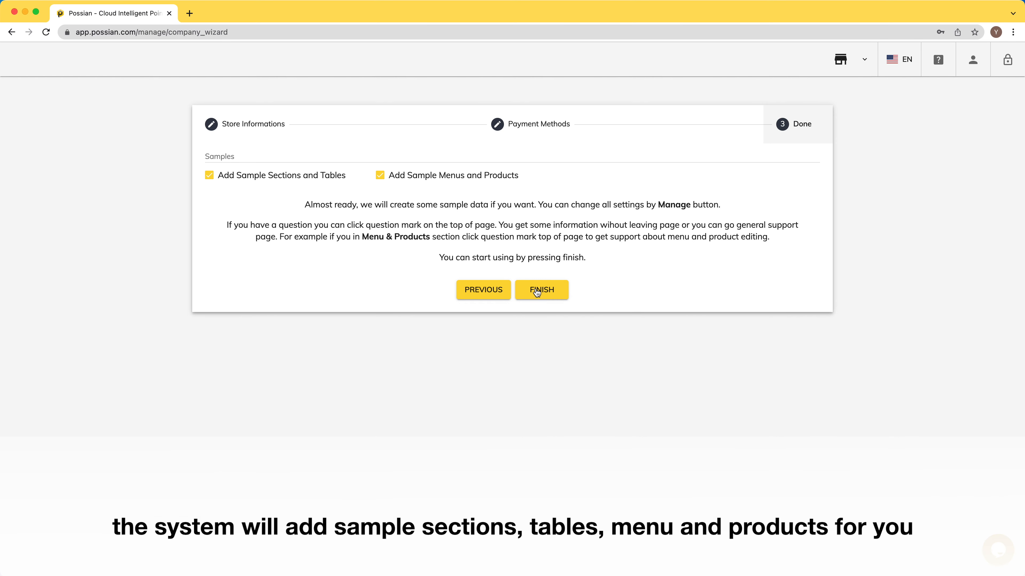
pyautogui.click(536, 290)
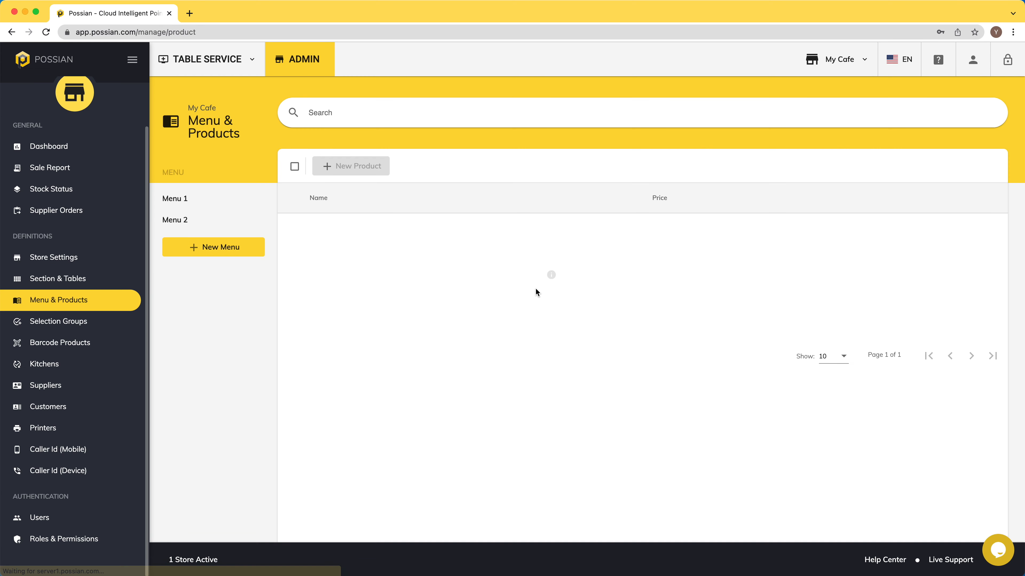
# - Rename Menu 1 to Breakfast and Menu 2 to Salads
pyautogui.click(196, 199)
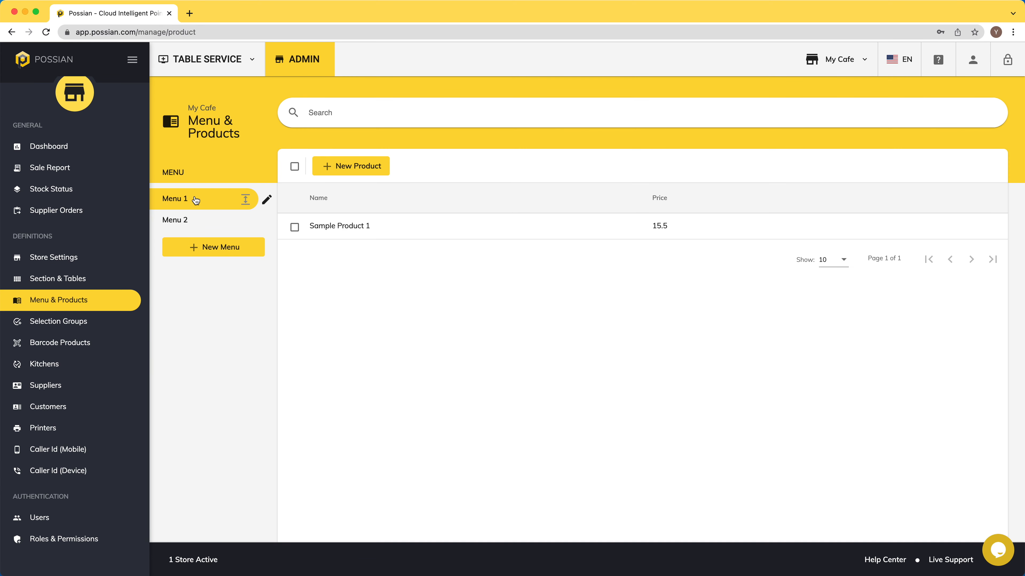
pyautogui.click(266, 200)
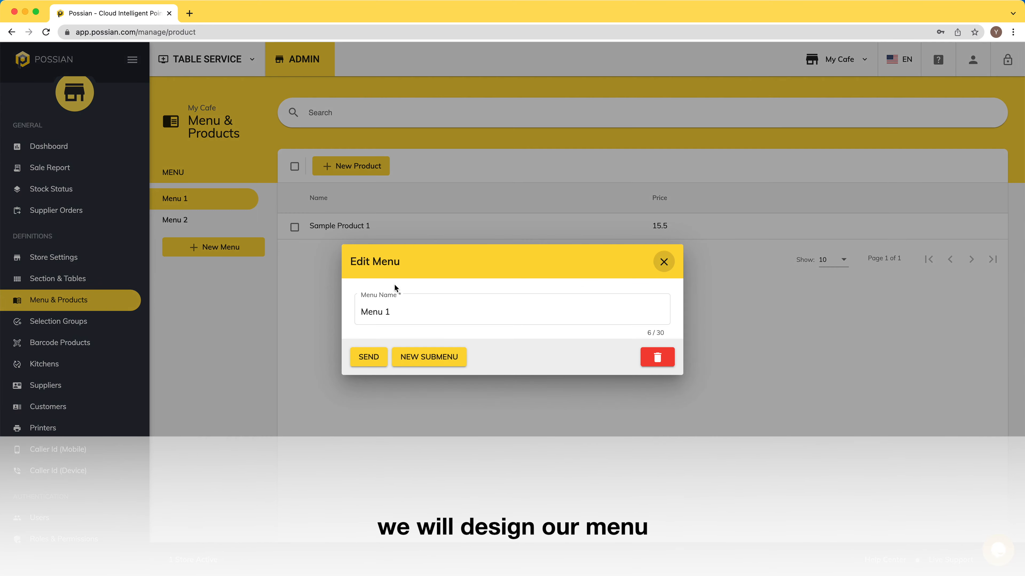
pyautogui.moveTo(390, 312); pyautogui.dragTo(355, 312)
pyautogui.write('Breakfast')
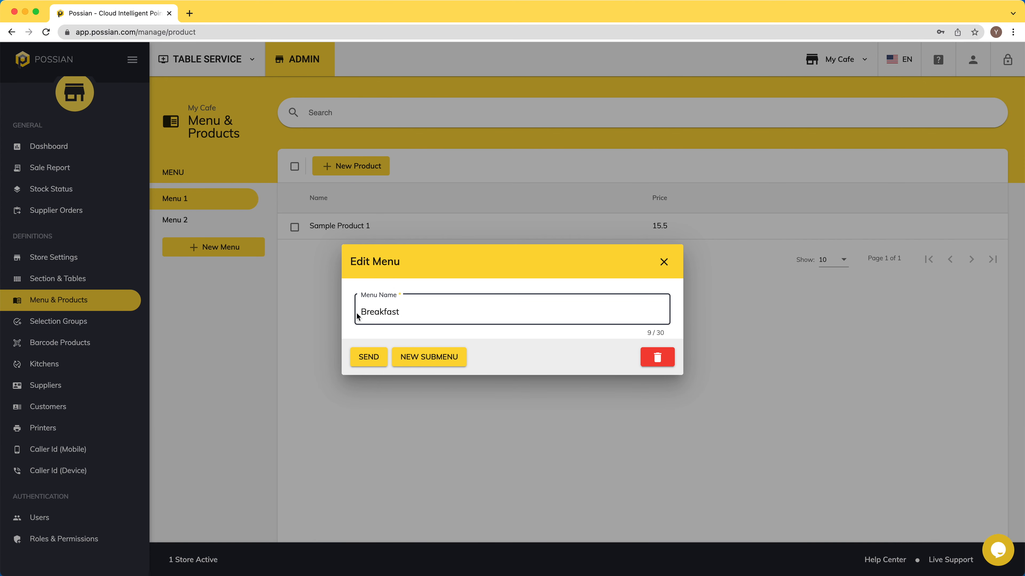
pyautogui.click(366, 357)
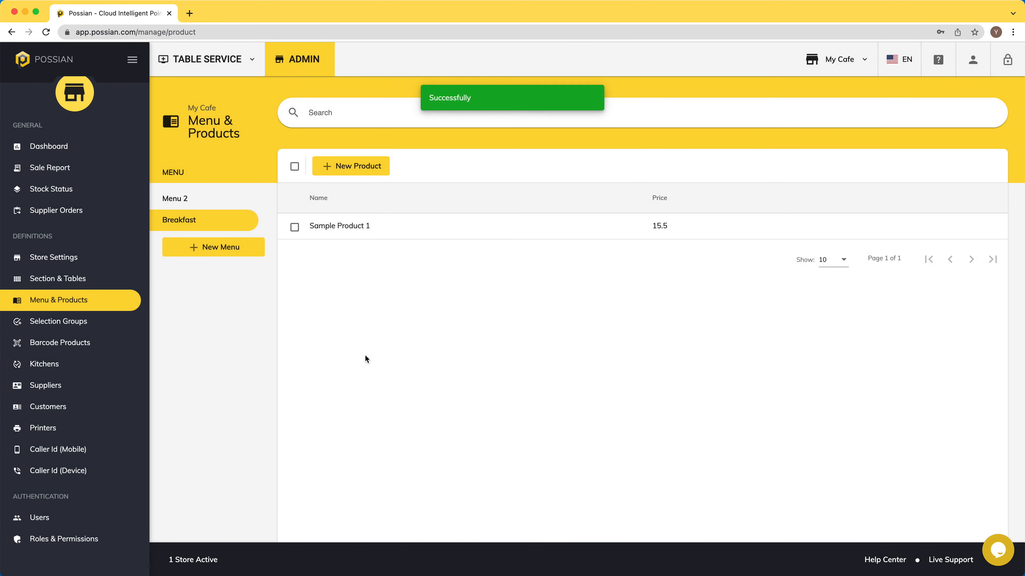
pyautogui.click(266, 199)
pyautogui.moveTo(407, 309); pyautogui.dragTo(355, 312)
pyautogui.write('Salads')
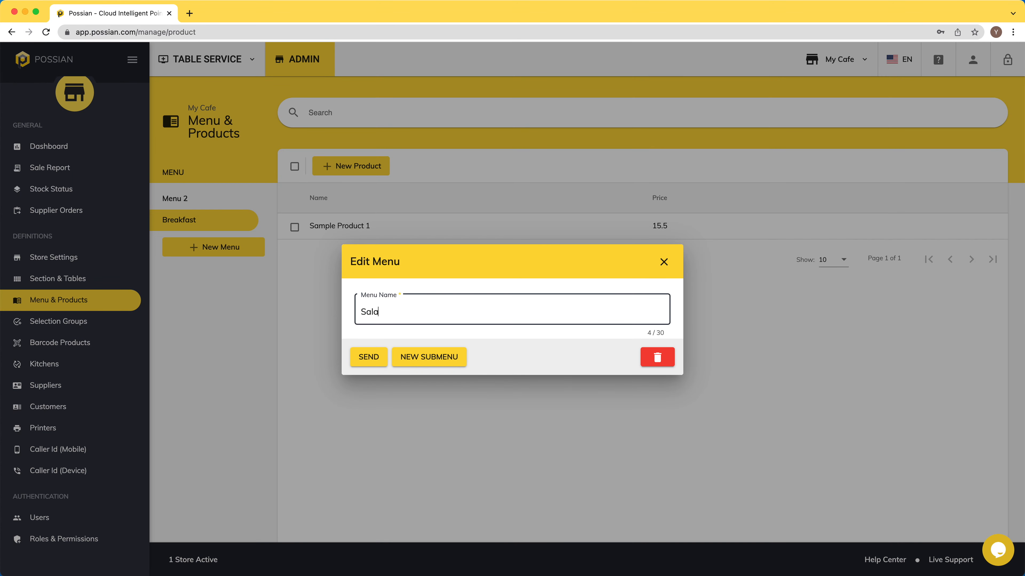
pyautogui.click(366, 357)
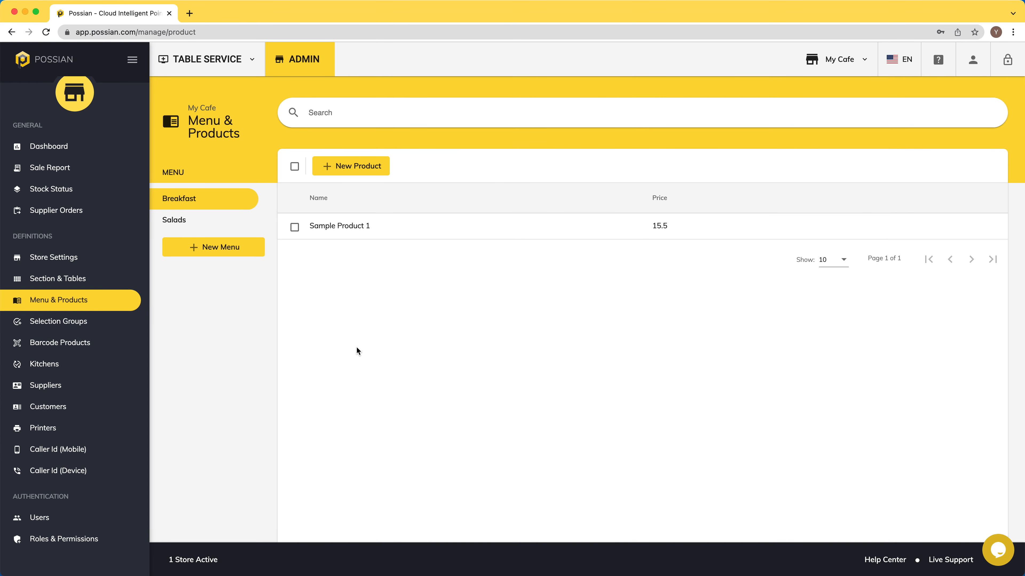
# - Create three new menus: Pizza, Burger and Soft Drinks
pyautogui.click(212, 247)
pyautogui.write('Pizza')
pyautogui.click(368, 356)
pyautogui.click(217, 268)
pyautogui.write('Burger')
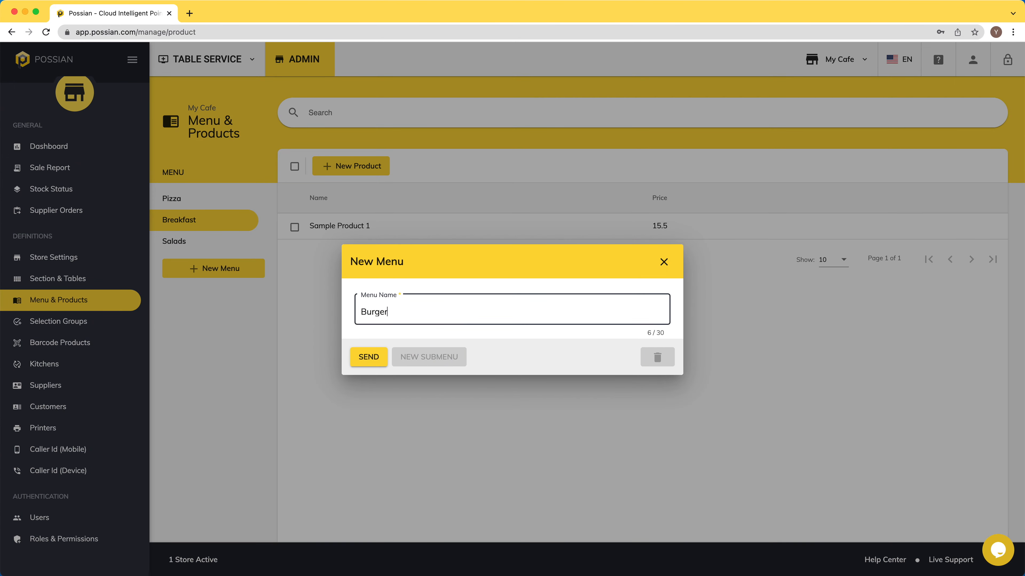
pyautogui.click(375, 355)
pyautogui.click(216, 289)
pyautogui.write('Soft Drinks')
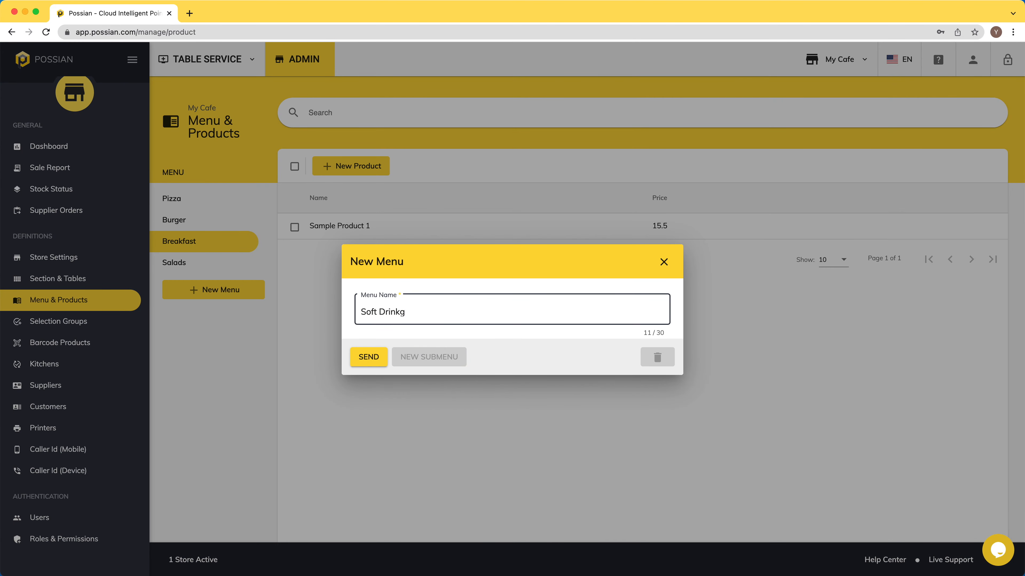
pyautogui.click(375, 357)
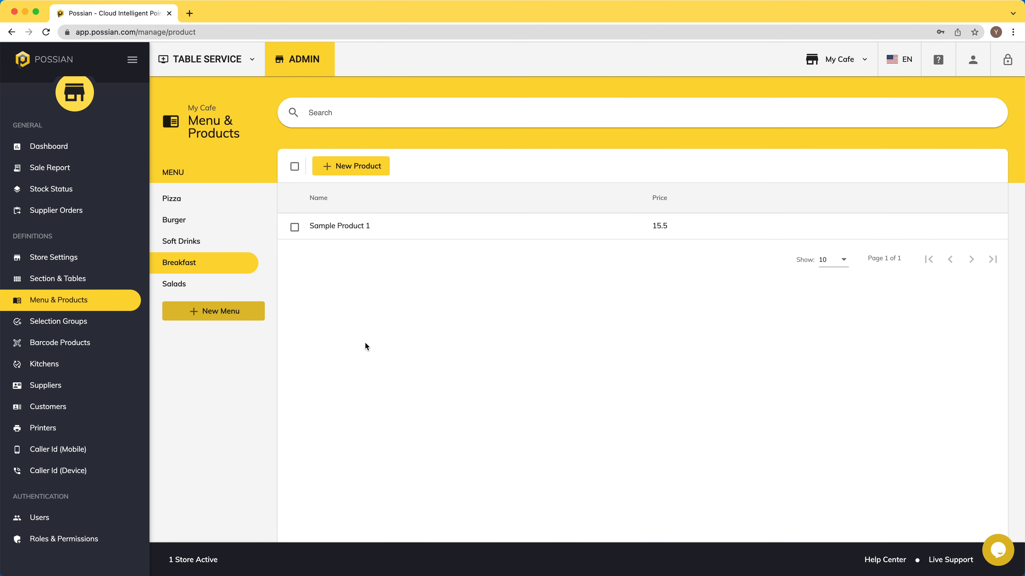
# - Move Breakfast to the top of the menu list and open it for editing
pyautogui.moveTo(211, 286)
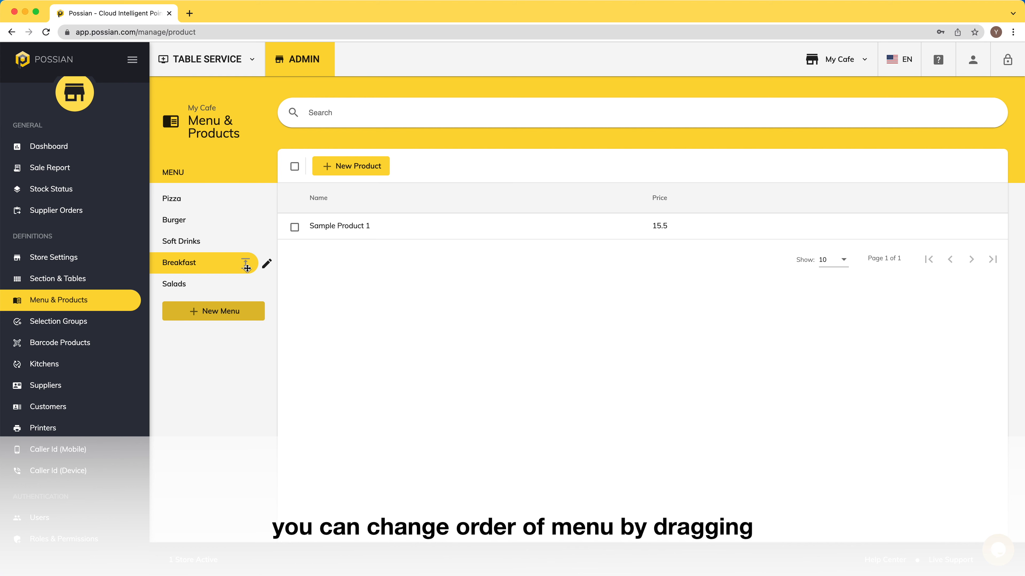
pyautogui.moveTo(245, 263); pyautogui.dragTo(245, 197)
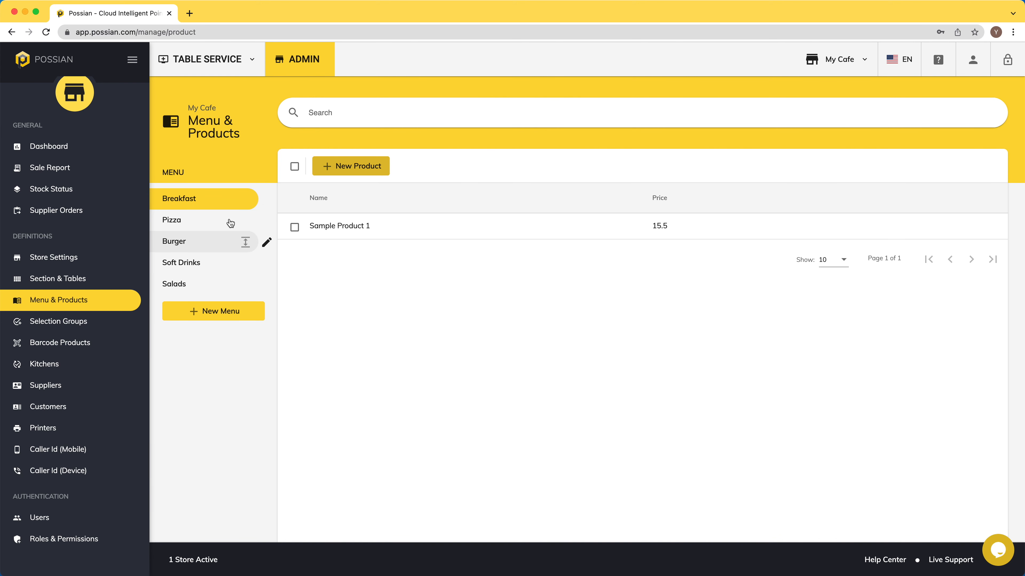
pyautogui.click(263, 199)
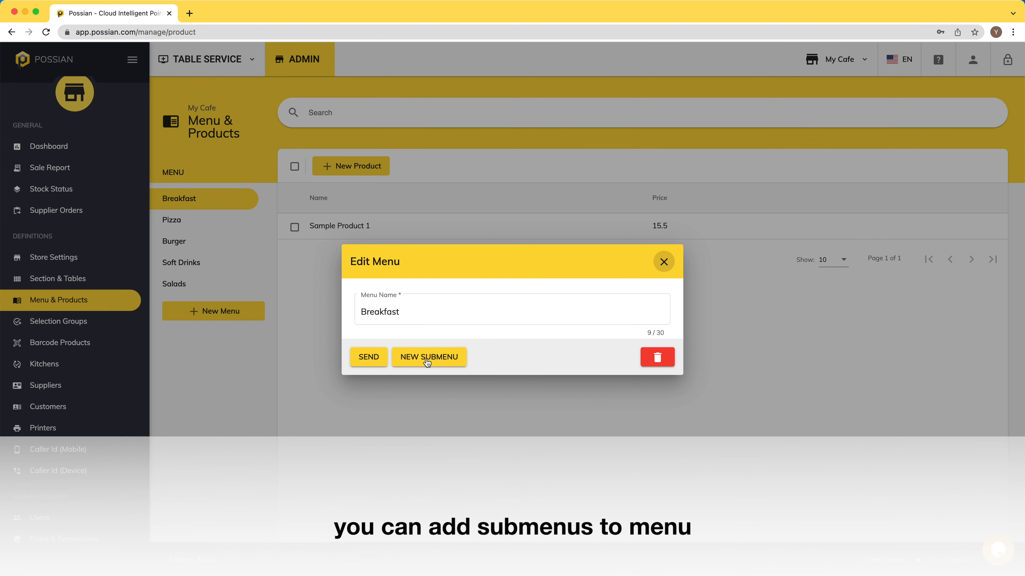
# - Create an Eggs submenu under Breakfast
pyautogui.click(426, 357)
pyautogui.click(424, 308)
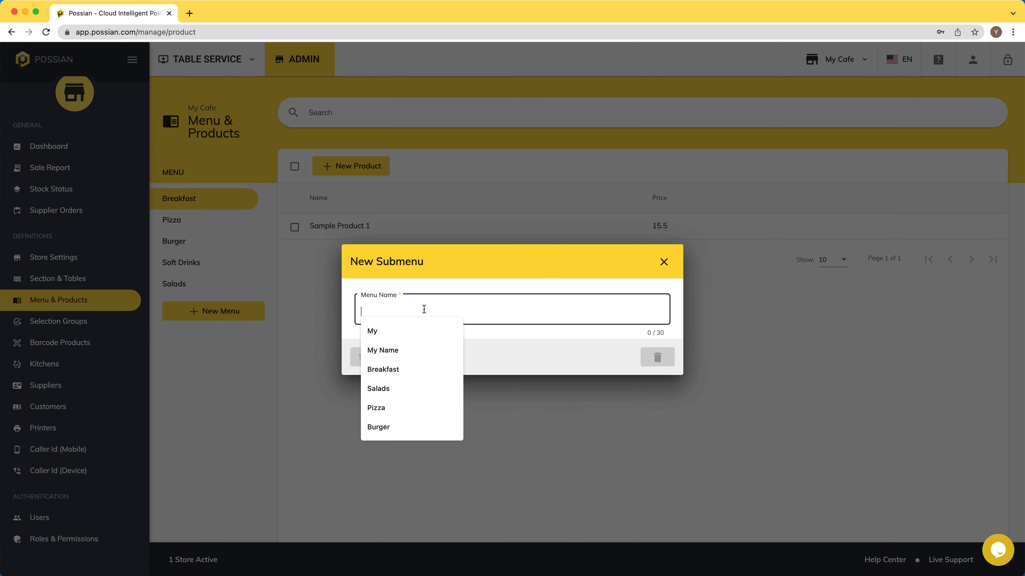
pyautogui.write('Eggs')
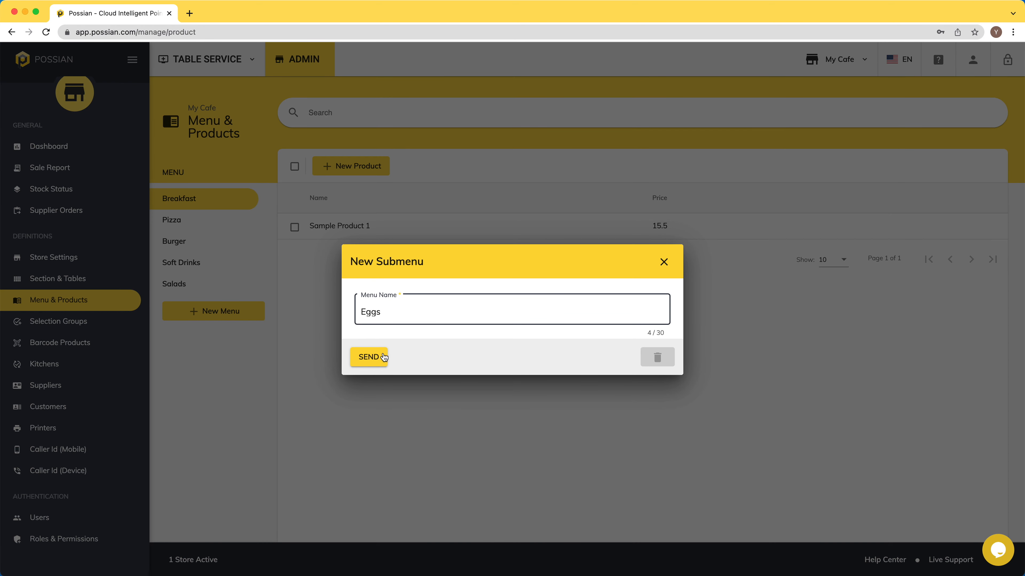
pyautogui.click(367, 358)
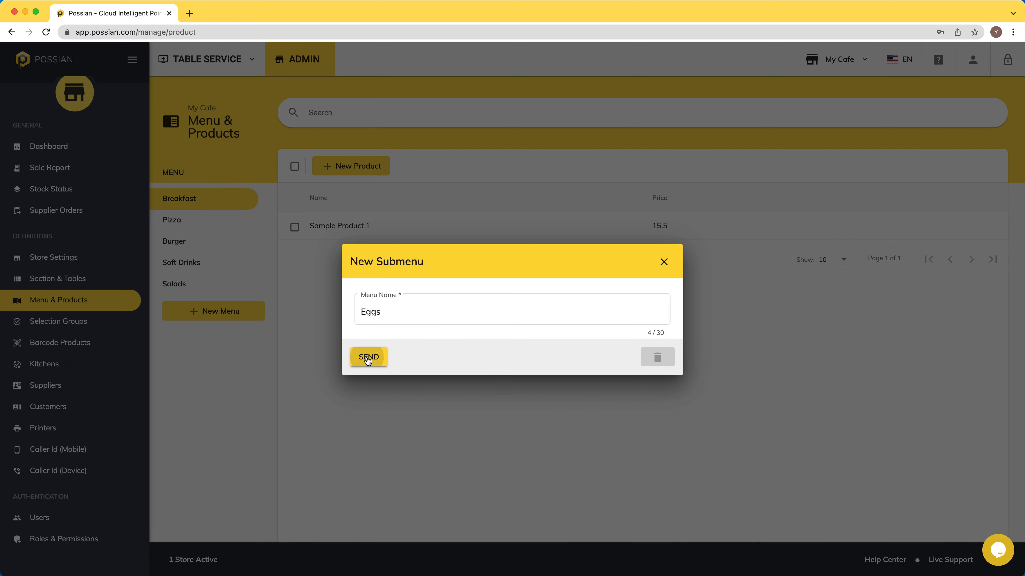
pyautogui.click(212, 222)
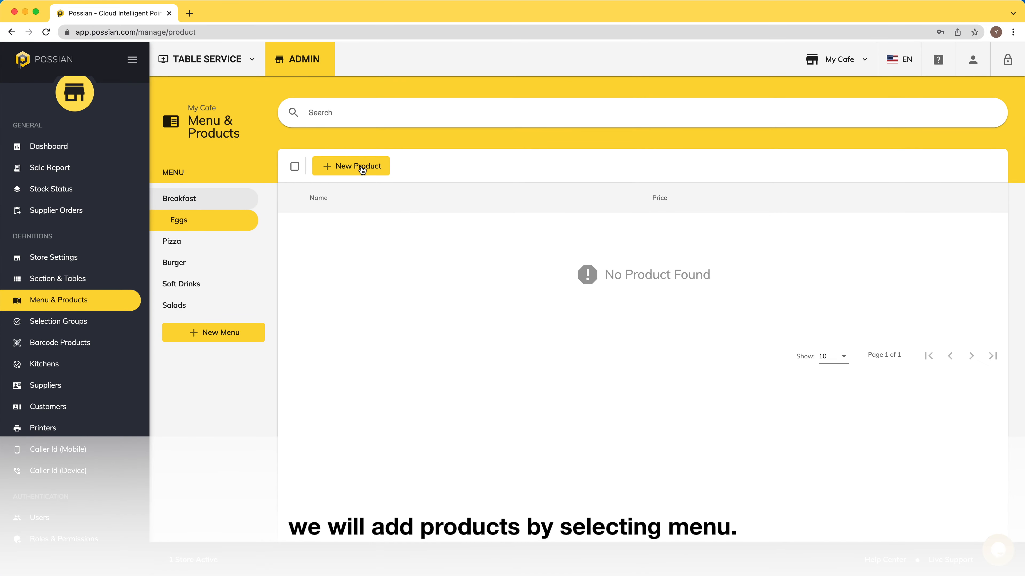
# - Add the product Eggs Benedict priced at 5 to the Eggs submenu
pyautogui.click(362, 170)
pyautogui.click(400, 194)
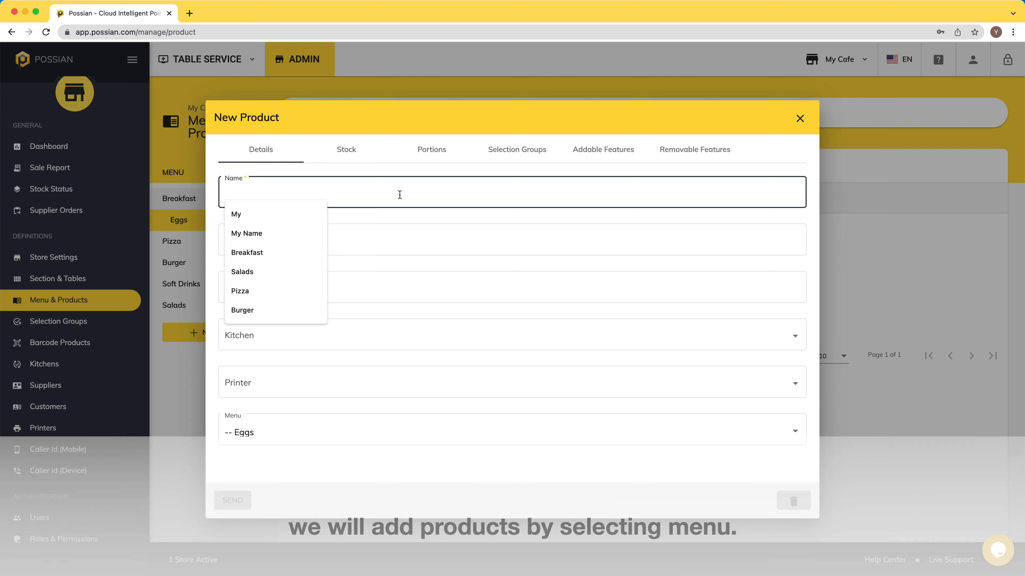
pyautogui.write('Eggs Benedict')
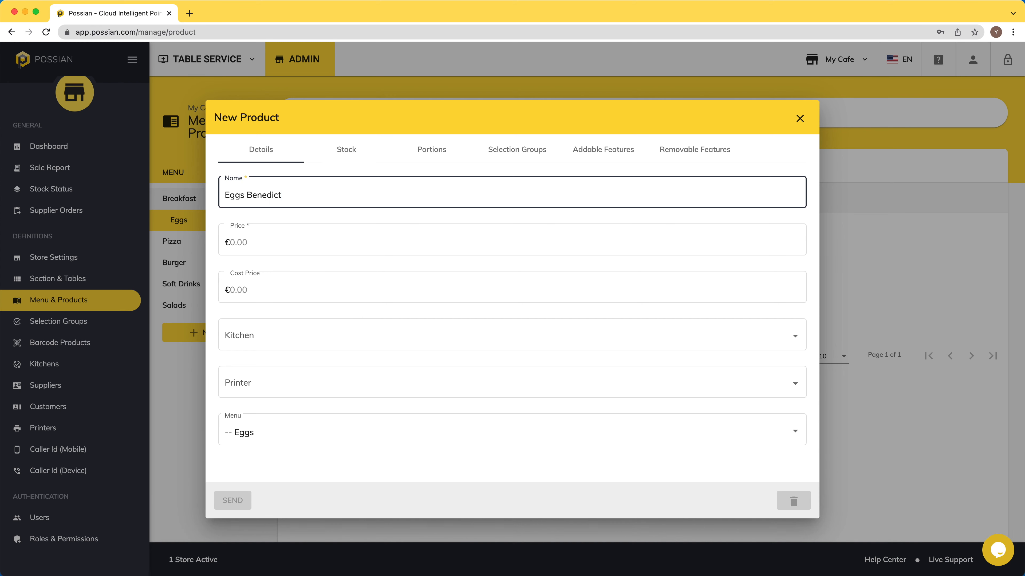
pyautogui.press('Tab')
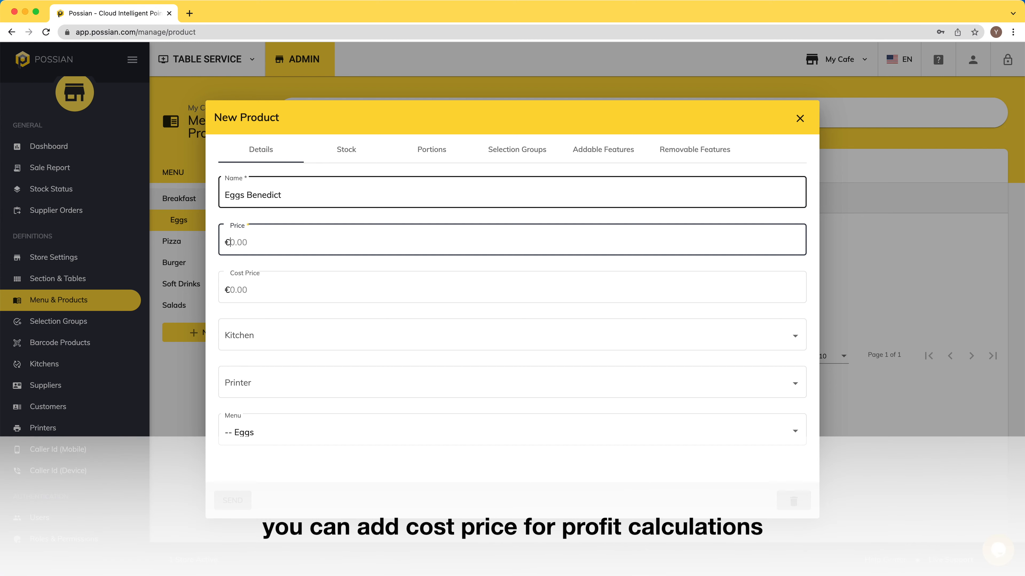
pyautogui.press('Tab')
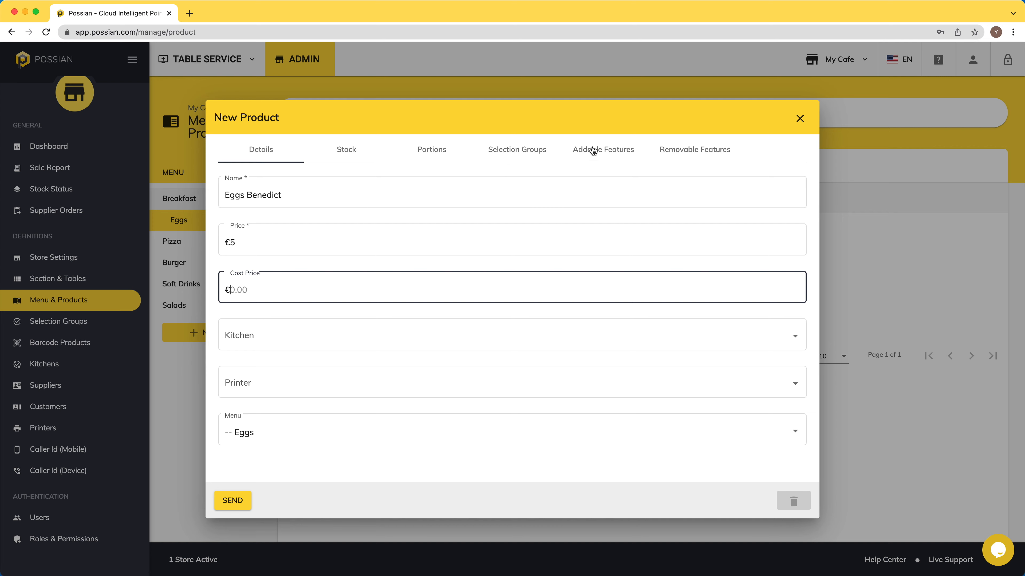
pyautogui.click(234, 501)
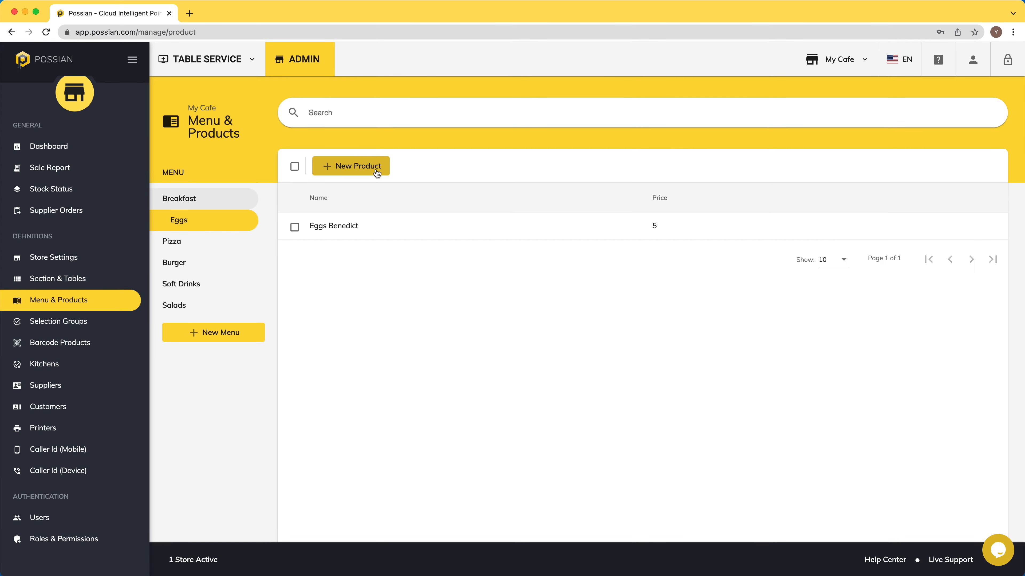
# - Add an Omelet product priced at 5
pyautogui.click(371, 169)
pyautogui.write('Omelet')
pyautogui.click(359, 242)
pyautogui.write('5')
pyautogui.click(232, 501)
# - Add Fried Eggs at 4 with a '1 Extra Egg' addable feature
pyautogui.click(350, 165)
pyautogui.click(380, 196)
pyautogui.write('Fria')
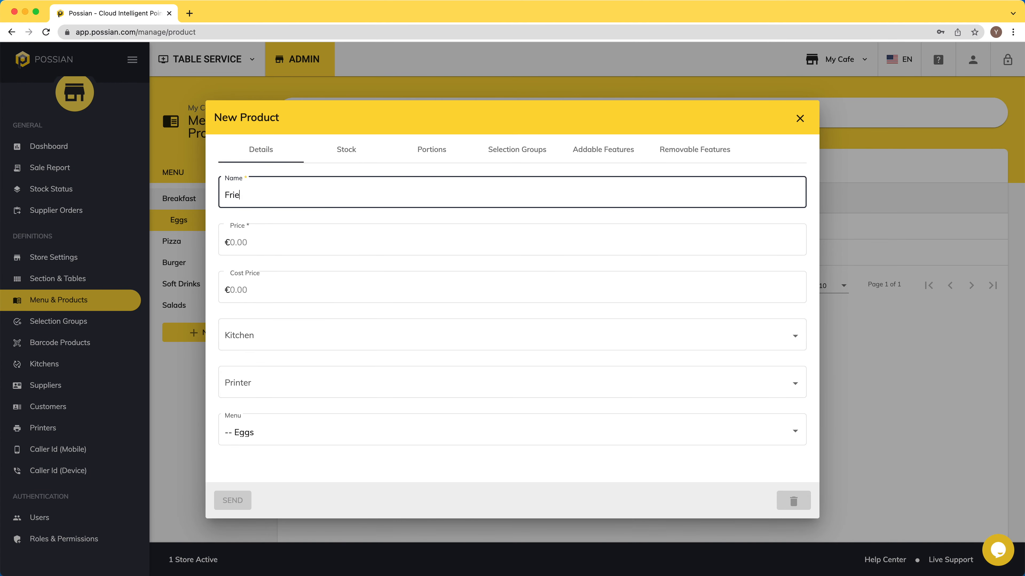
pyautogui.press('Tab')
pyautogui.write('4')
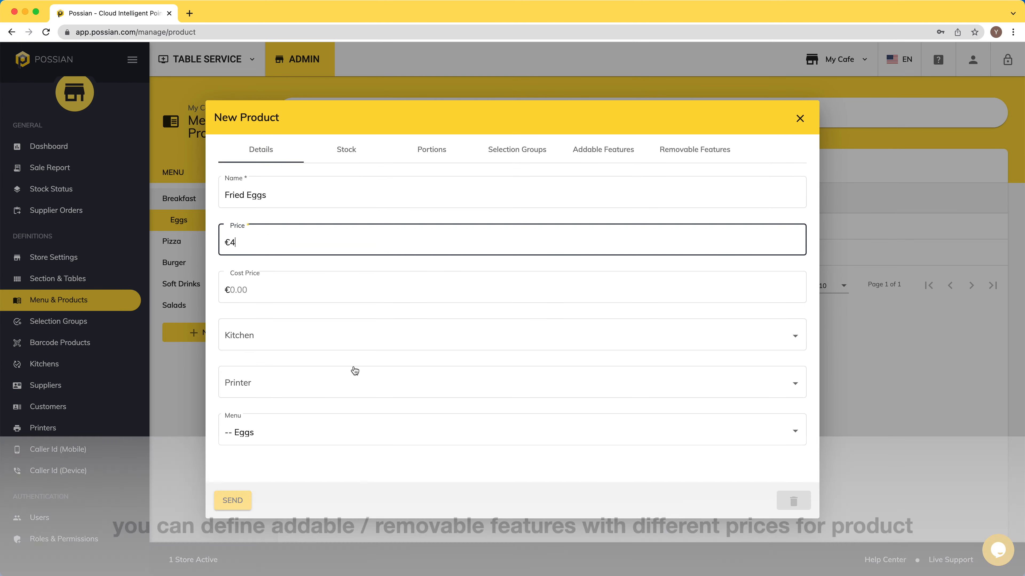
pyautogui.click(592, 154)
pyautogui.click(515, 187)
pyautogui.click(466, 192)
pyautogui.write('1 Extra Egg')
pyautogui.press('Tab')
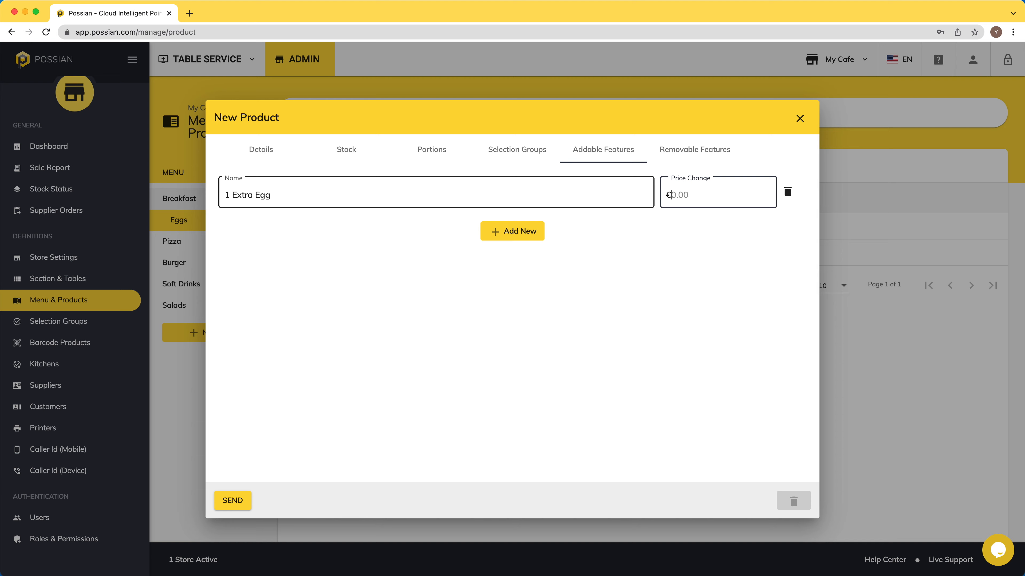
pyautogui.click(232, 501)
# - Add a Cheese Plate product priced at 7 to Breakfast
pyautogui.click(197, 200)
pyautogui.click(355, 166)
pyautogui.click(401, 199)
pyautogui.write('Cheese Plate')
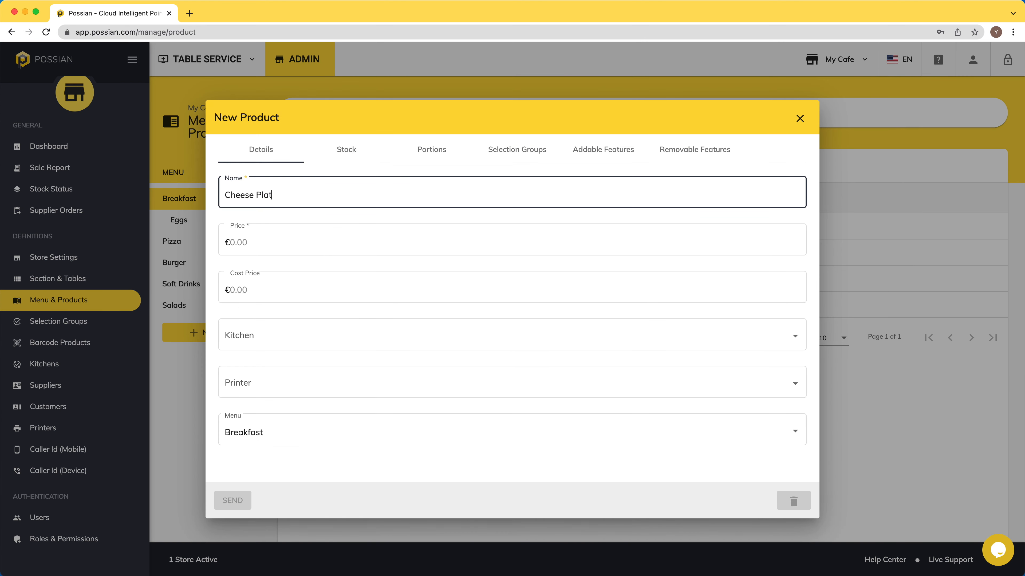
pyautogui.press('Tab')
pyautogui.write('7')
pyautogui.click(233, 500)
# - Add a Pancake product with a 'No Honey' removable feature
pyautogui.click(354, 165)
pyautogui.write('Pancake')
pyautogui.press('Tab')
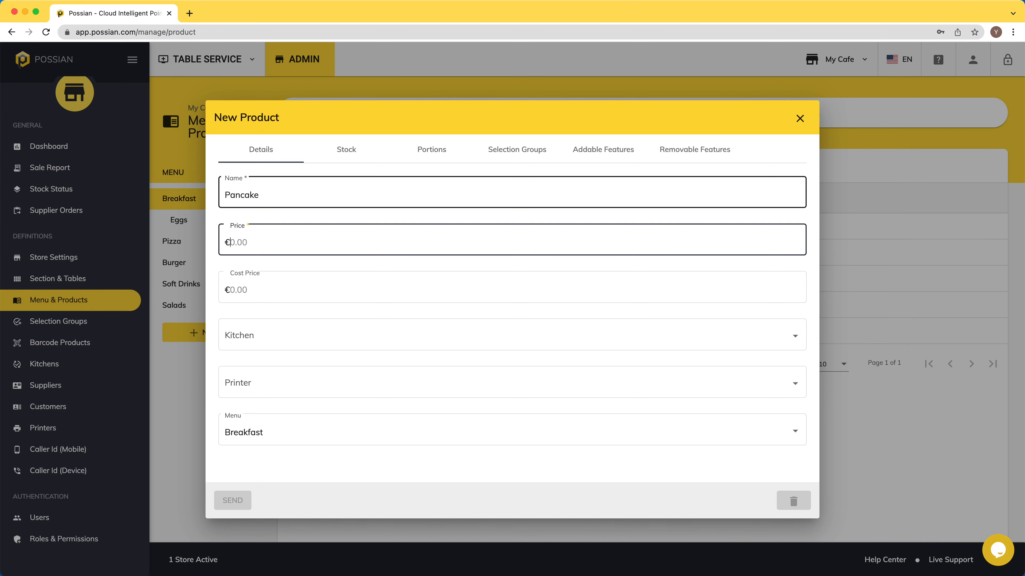
pyautogui.write('8')
pyautogui.click(695, 150)
pyautogui.click(487, 194)
pyautogui.write('No Honey')
pyautogui.press('Return')
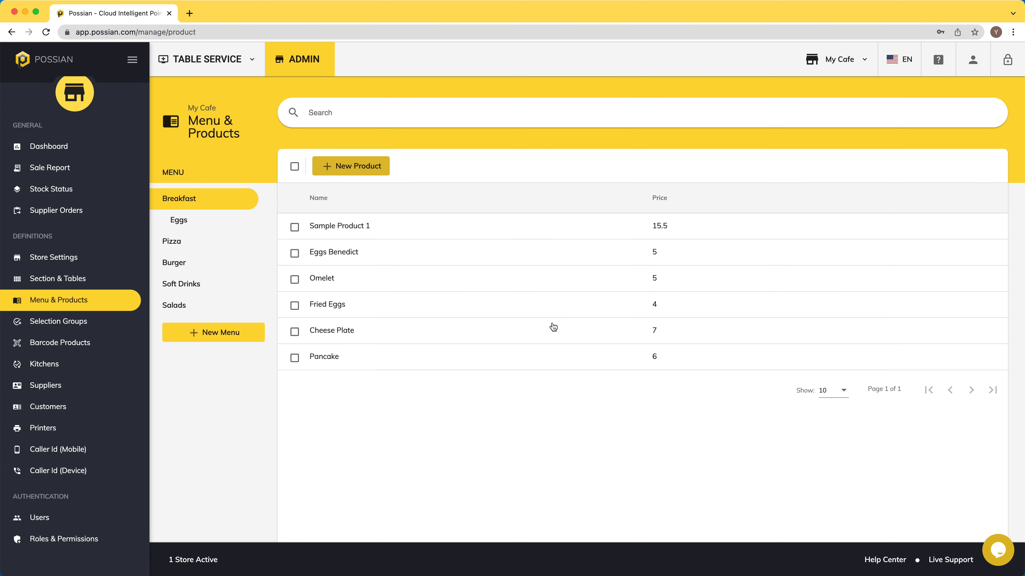
# - Add Pepsi at 3 to Soft Drinks with stock tracking and critical stock 30
pyautogui.click(194, 285)
pyautogui.click(358, 166)
pyautogui.write('Pepsi')
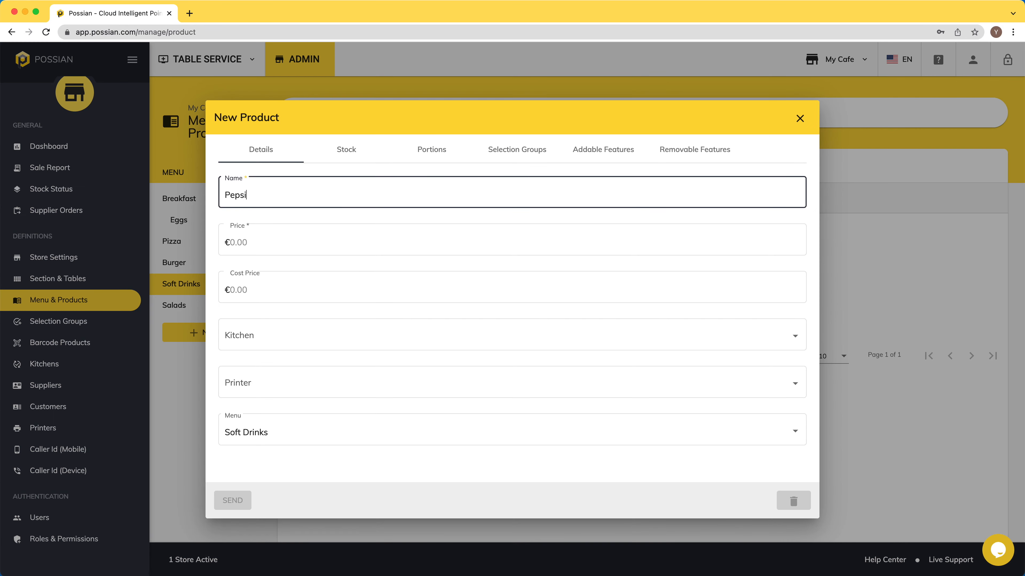
pyautogui.write('3')
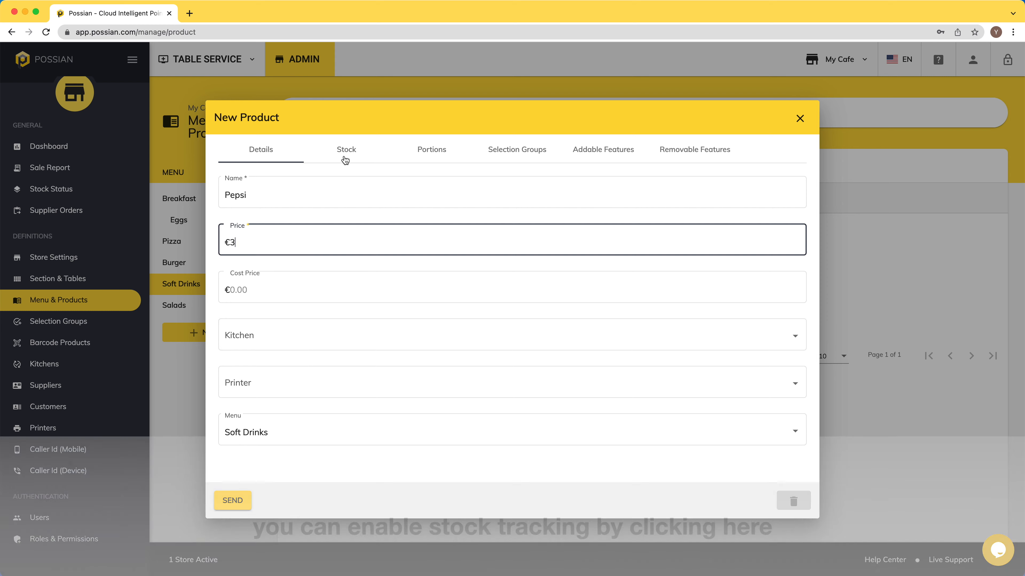
pyautogui.click(345, 160)
pyautogui.click(223, 182)
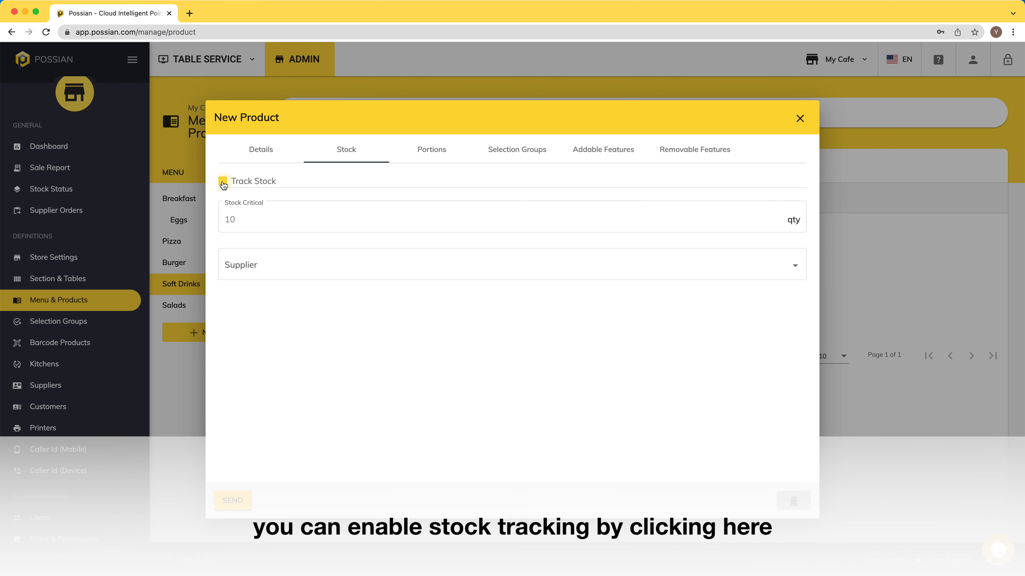
pyautogui.click(247, 219)
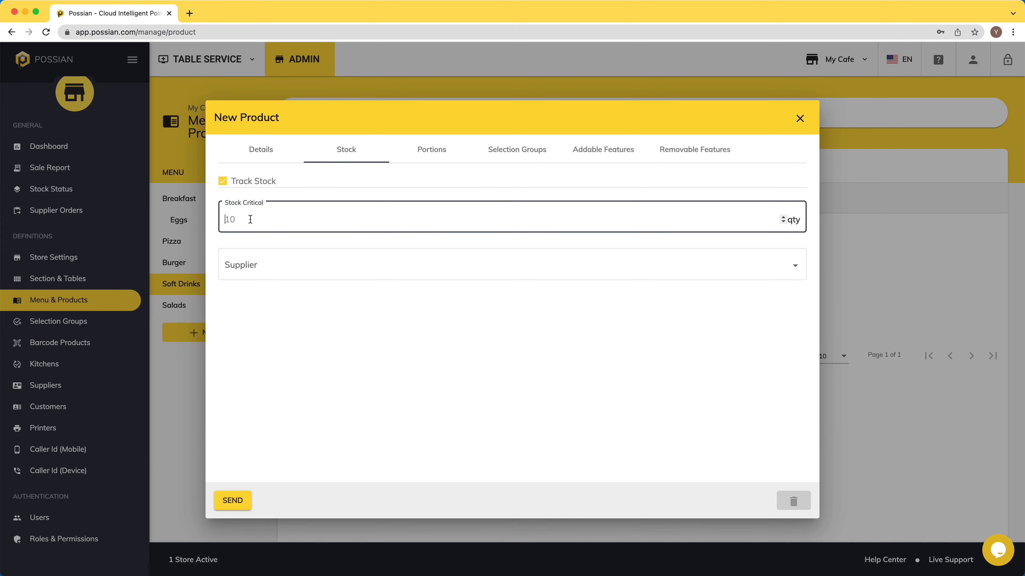
pyautogui.write('30')
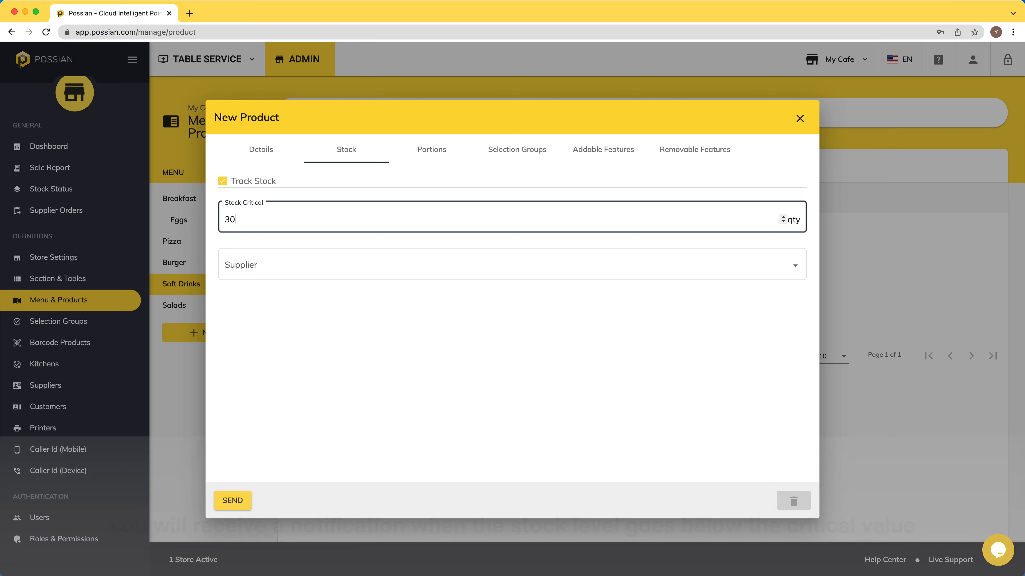
pyautogui.click(281, 312)
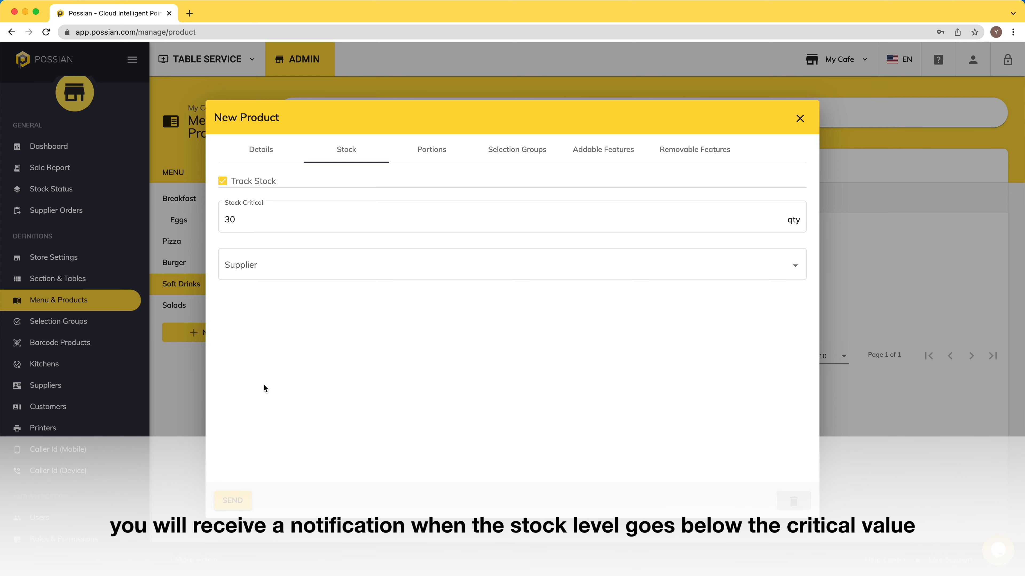
pyautogui.click(238, 501)
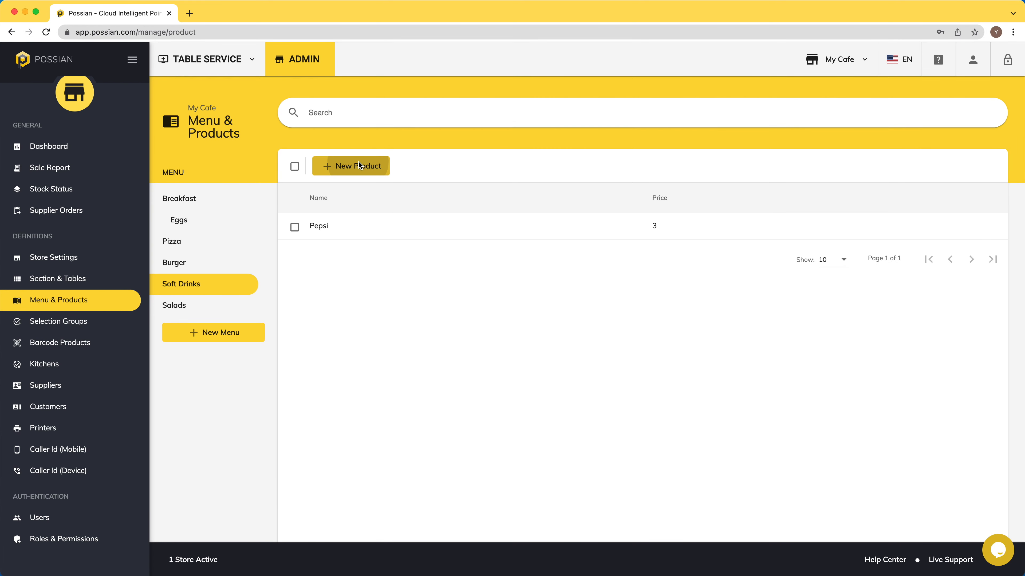
# - Add Coca Cola at 3 with stock tracking and critical stock 10
pyautogui.click(348, 165)
pyautogui.write('Coc')
pyautogui.press('Tab')
pyautogui.write('3')
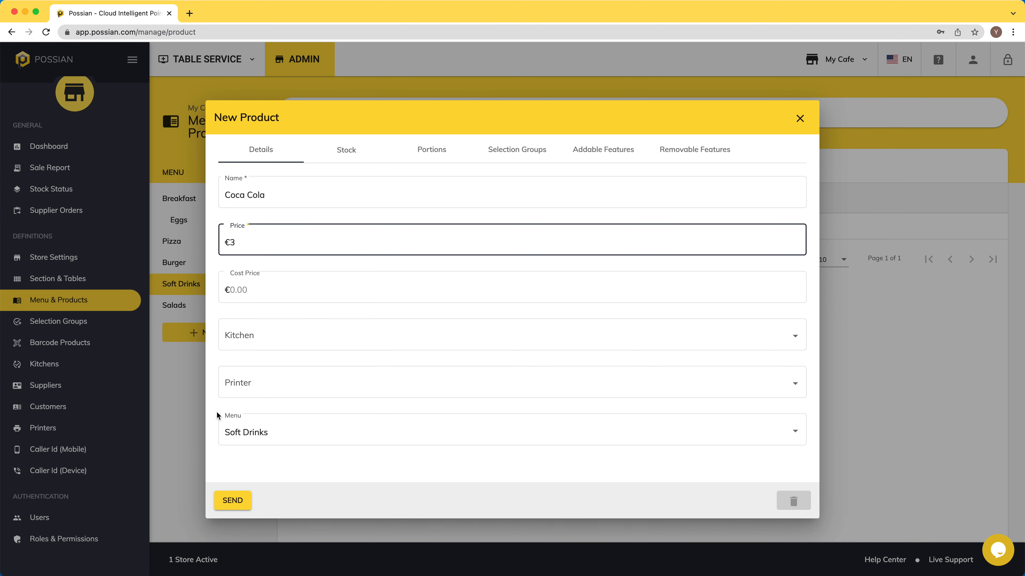
pyautogui.click(314, 151)
pyautogui.click(247, 180)
pyautogui.click(251, 222)
pyautogui.write('10')
pyautogui.click(234, 501)
# - Add Coca Cola Light at 3 with stock tracking and a stock value of 30
pyautogui.click(349, 165)
pyautogui.write('Coca Cola Light')
pyautogui.press('Tab')
pyautogui.write('3')
pyautogui.click(349, 165)
pyautogui.click(269, 219)
pyautogui.write('30')
pyautogui.click(233, 501)
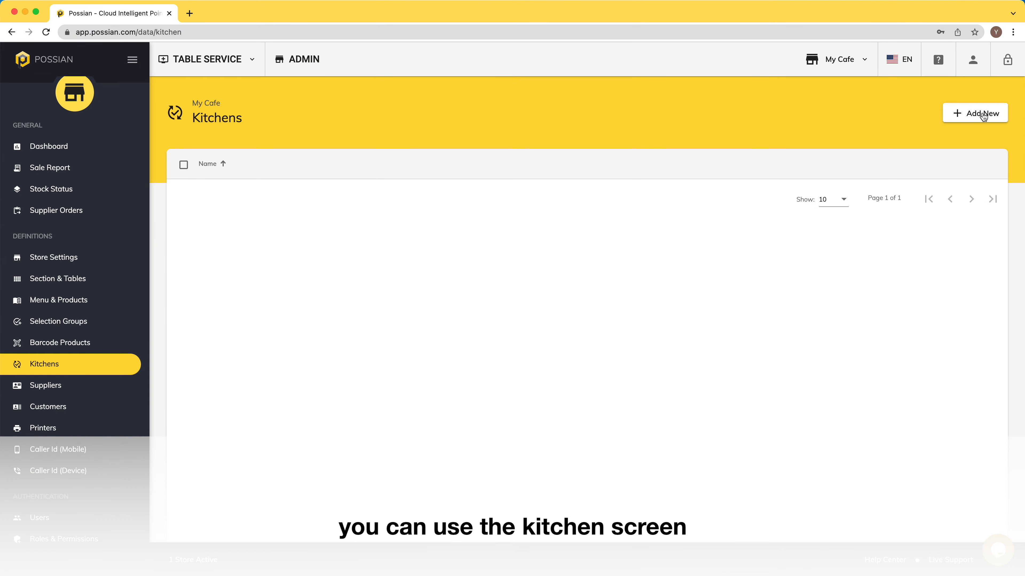
# - Add a kitchen named Kitchen 1
pyautogui.click(985, 113)
pyautogui.click(448, 303)
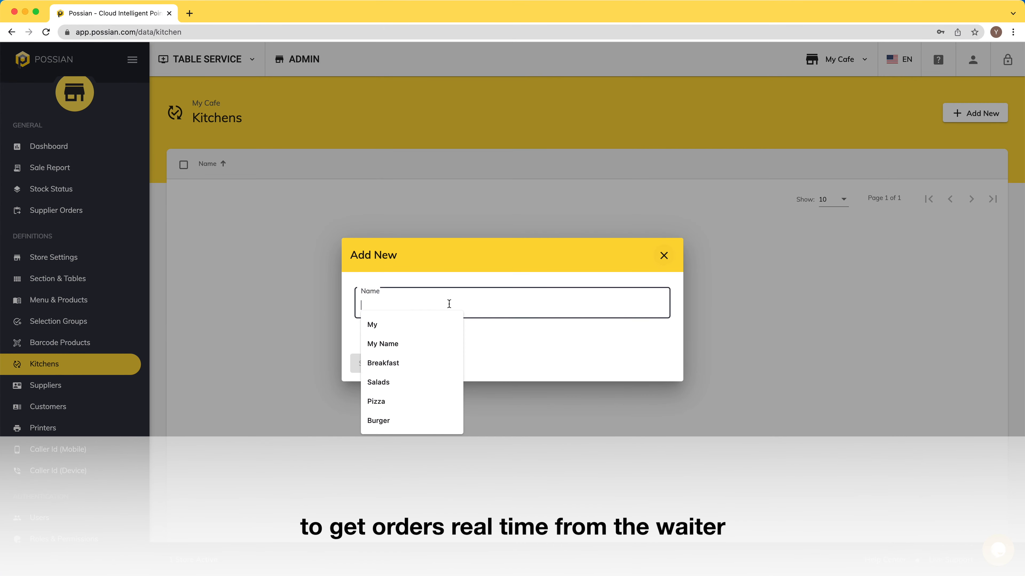
pyautogui.write('Kitchen 1')
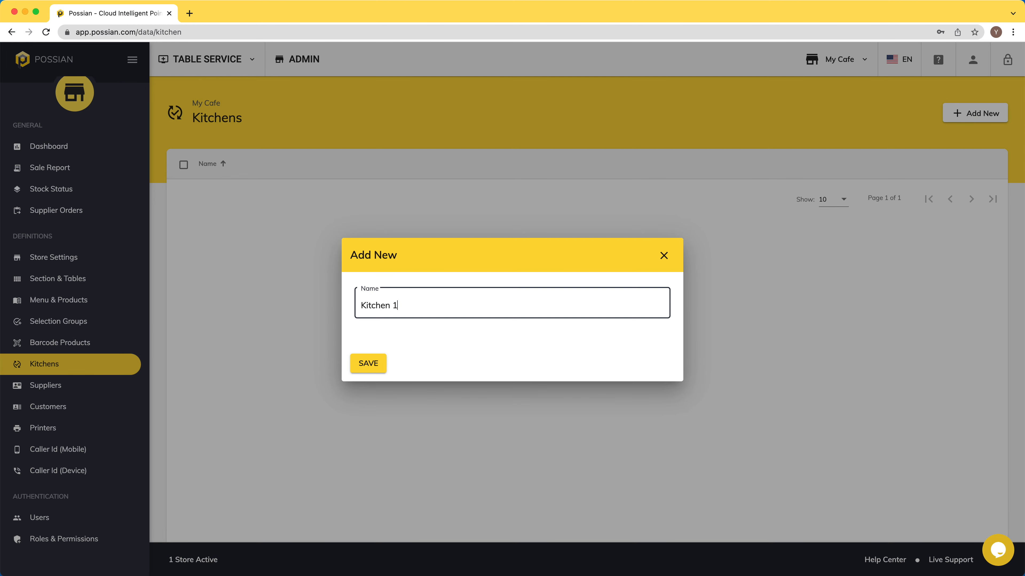
pyautogui.click(365, 365)
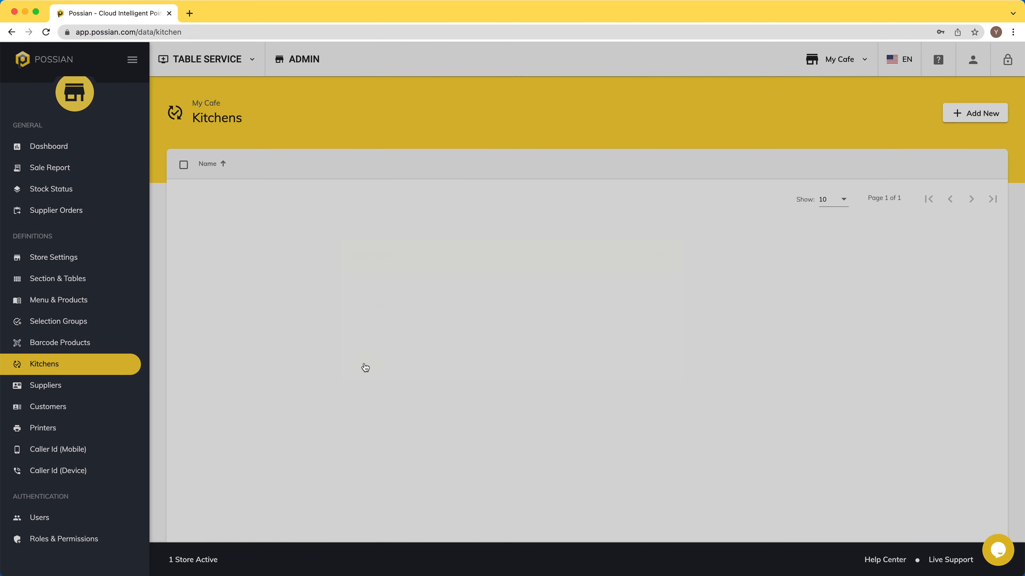
# - Add a second kitchen named Drink Kitchen 1
pyautogui.click(981, 113)
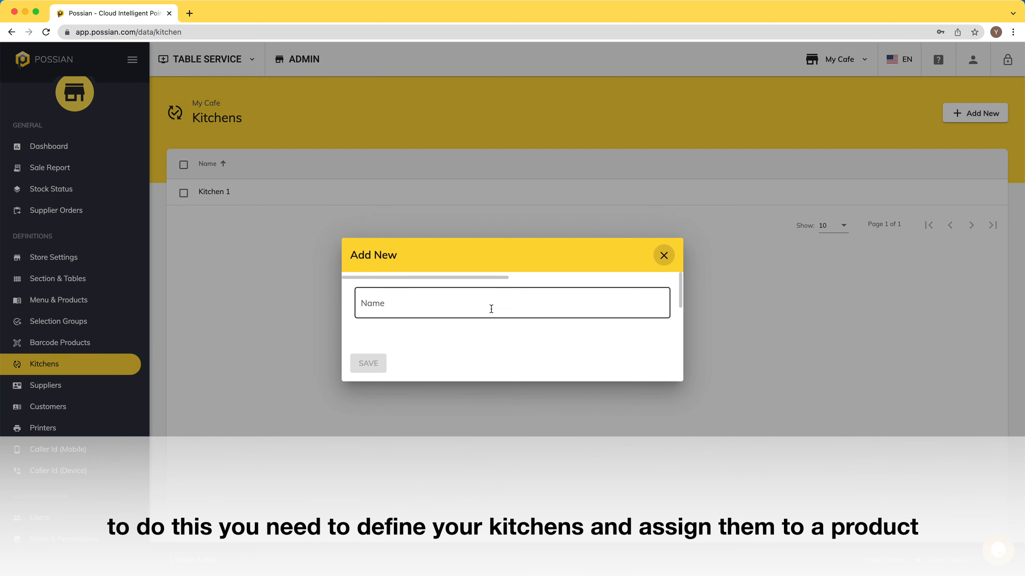
pyautogui.click(491, 303)
pyautogui.write('Drink')
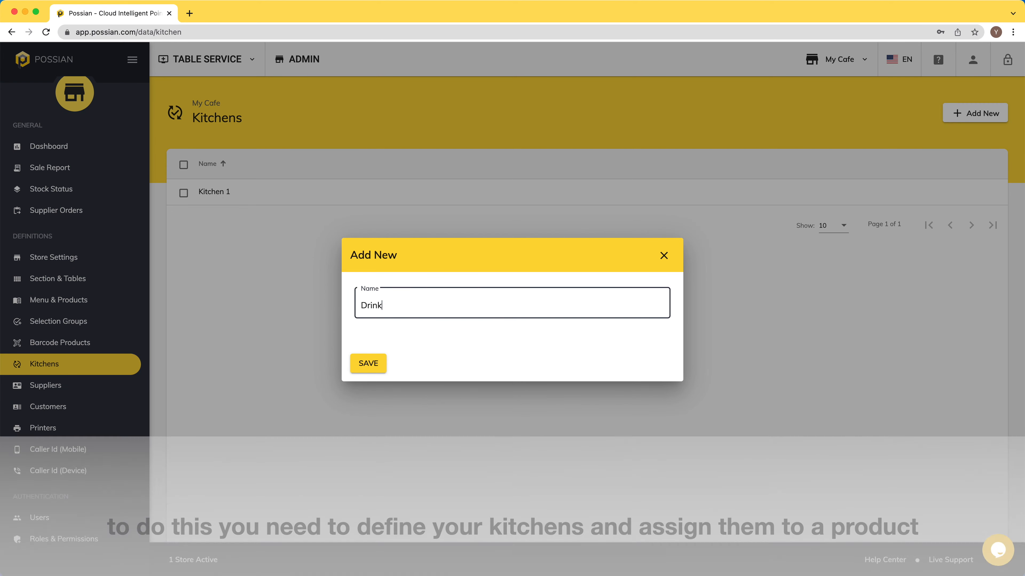
pyautogui.write(' Kitchen 1')
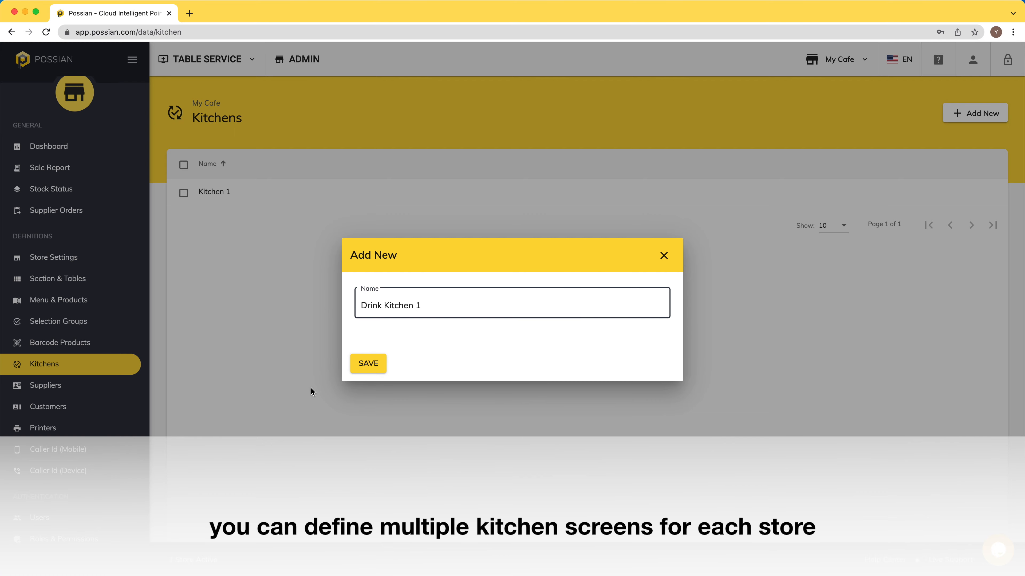
pyautogui.click(378, 368)
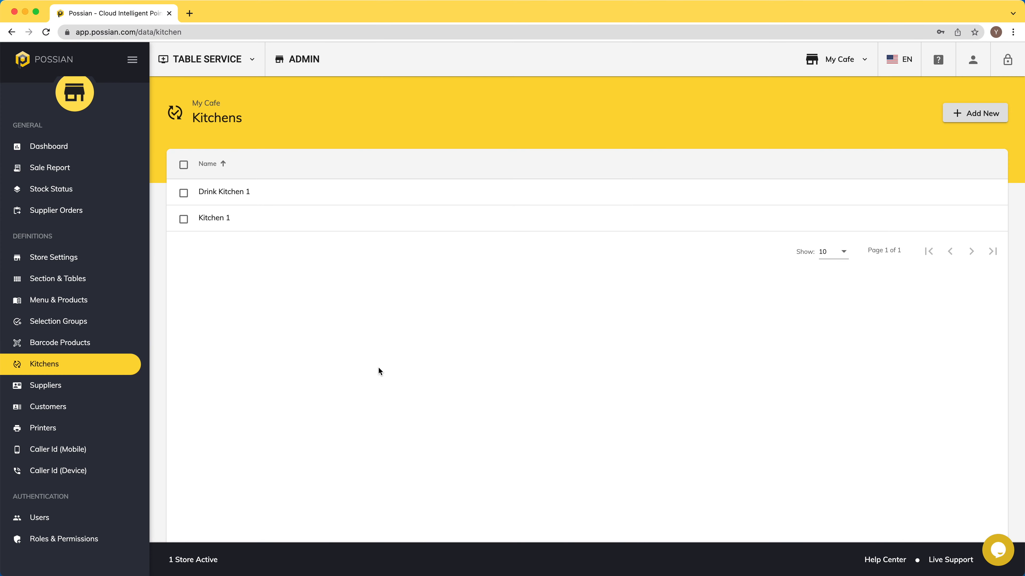
pyautogui.click(56, 300)
# - Assign Eggs Benedict and Fried Eggs in Breakfast to Kitchen 1
pyautogui.click(201, 204)
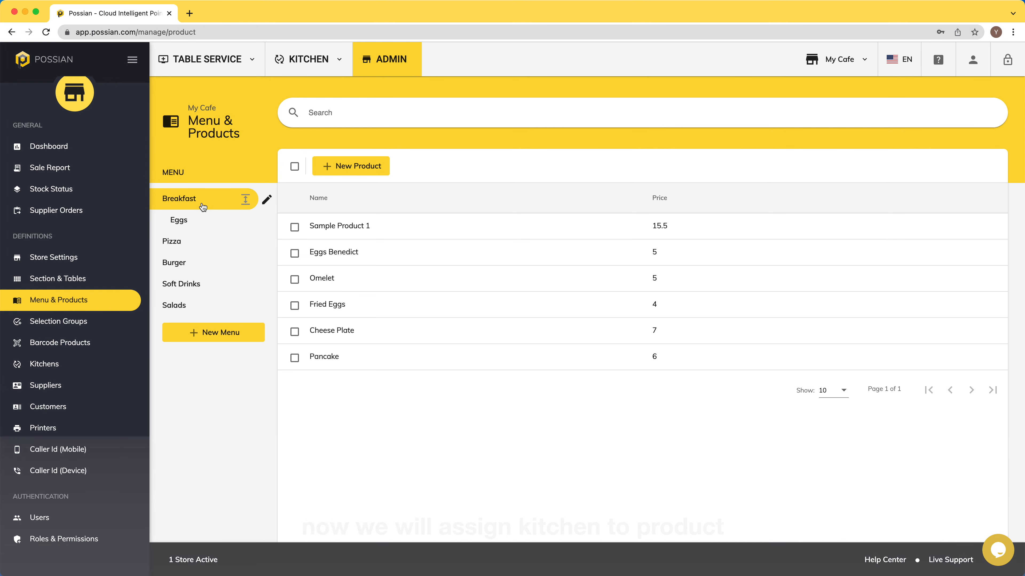
pyautogui.click(378, 254)
pyautogui.click(338, 341)
pyautogui.click(256, 365)
pyautogui.click(232, 499)
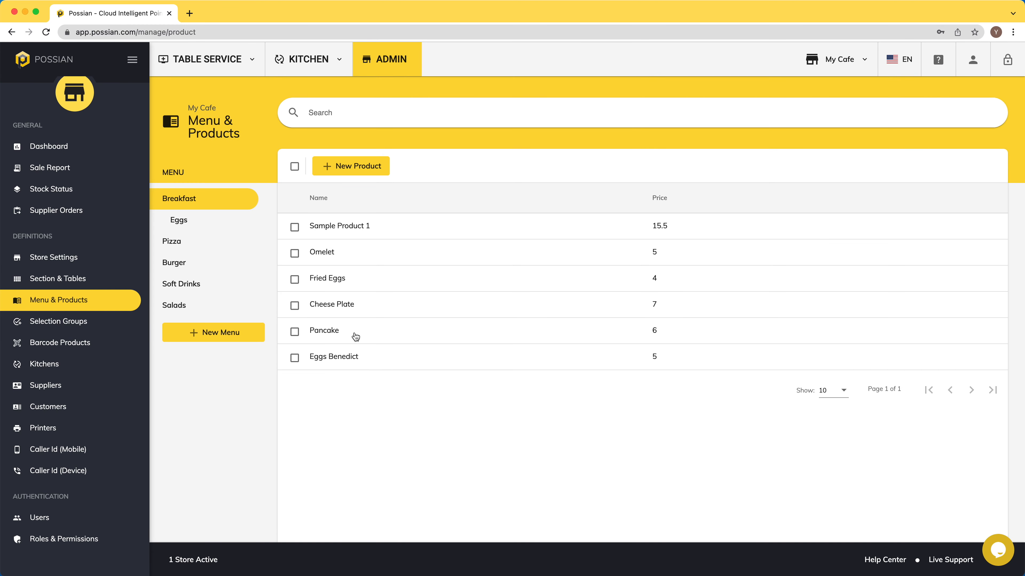
pyautogui.click(343, 280)
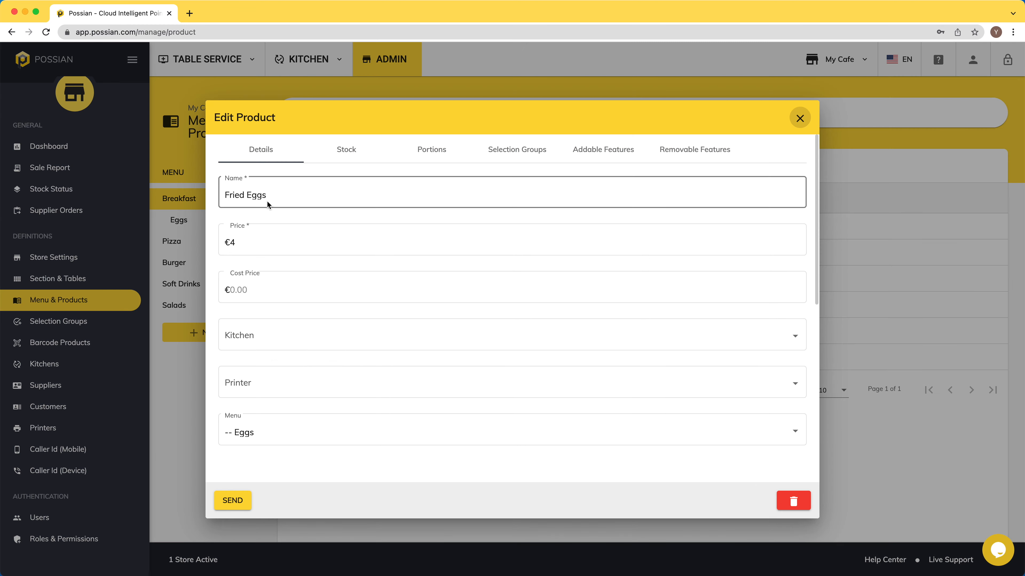
pyautogui.click(264, 343)
pyautogui.click(256, 368)
pyautogui.click(233, 499)
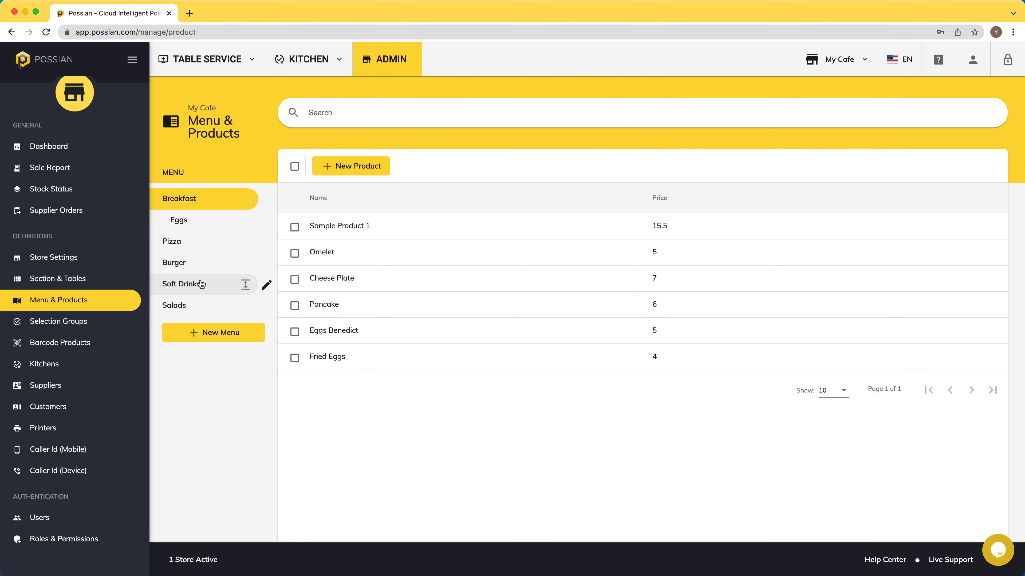
# - Assign Pepsi in Soft Drinks to Drink Kitchen 1
pyautogui.click(244, 283)
pyautogui.click(429, 225)
pyautogui.click(279, 344)
pyautogui.click(260, 390)
pyautogui.click(230, 505)
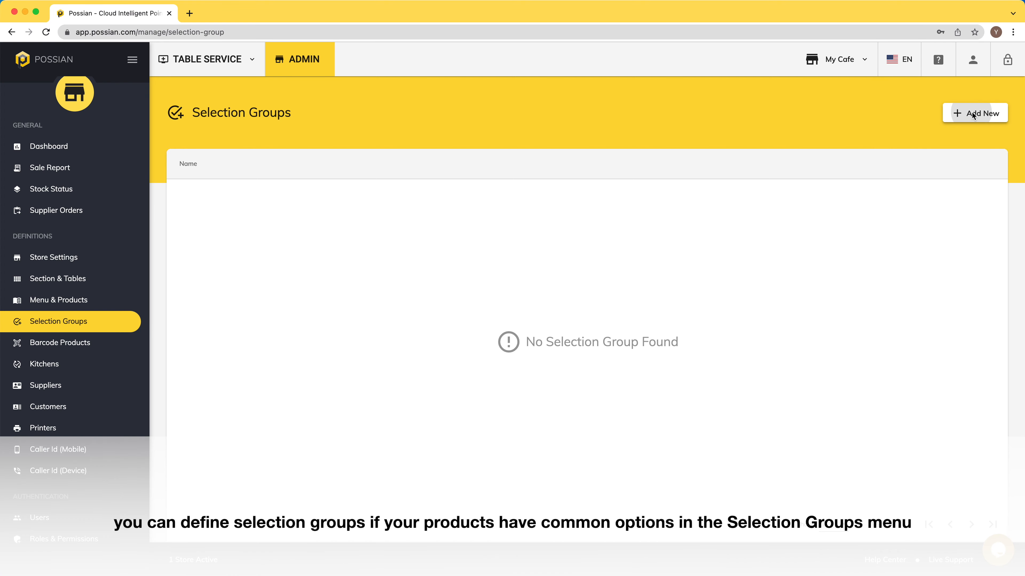
# - Start a new selection group named Size with single selection type
pyautogui.click(973, 116)
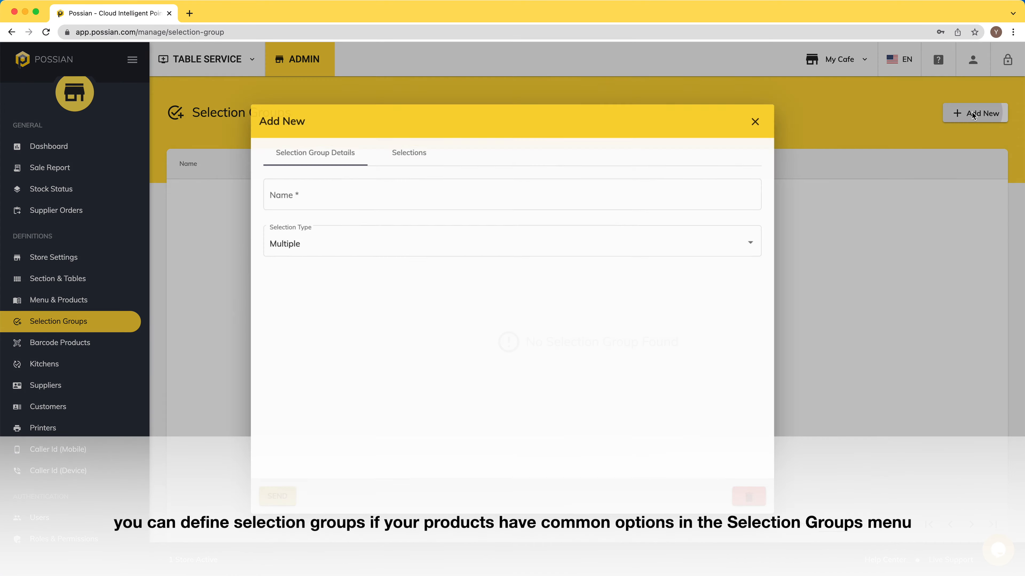
pyautogui.click(442, 197)
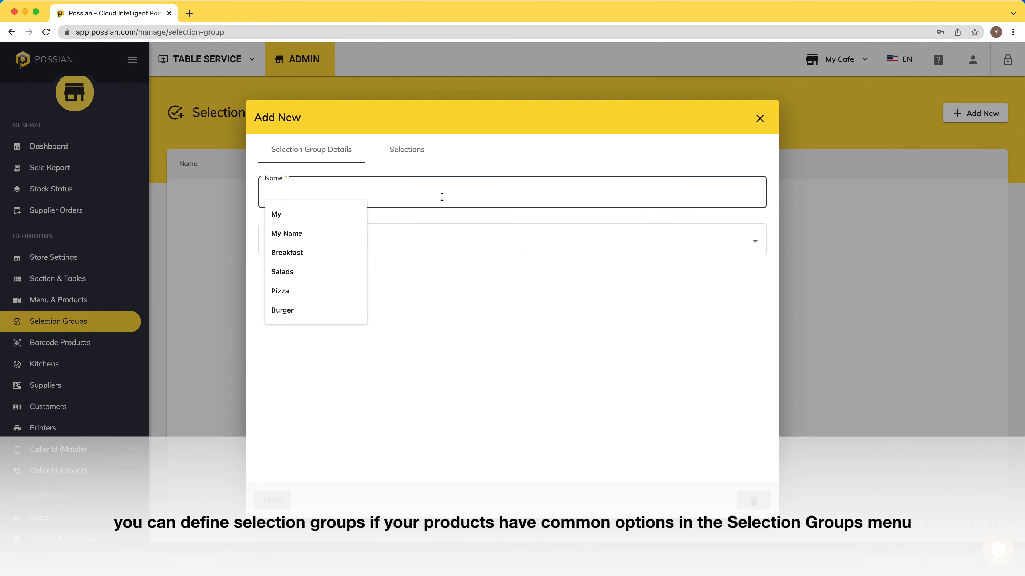
pyautogui.write('Size')
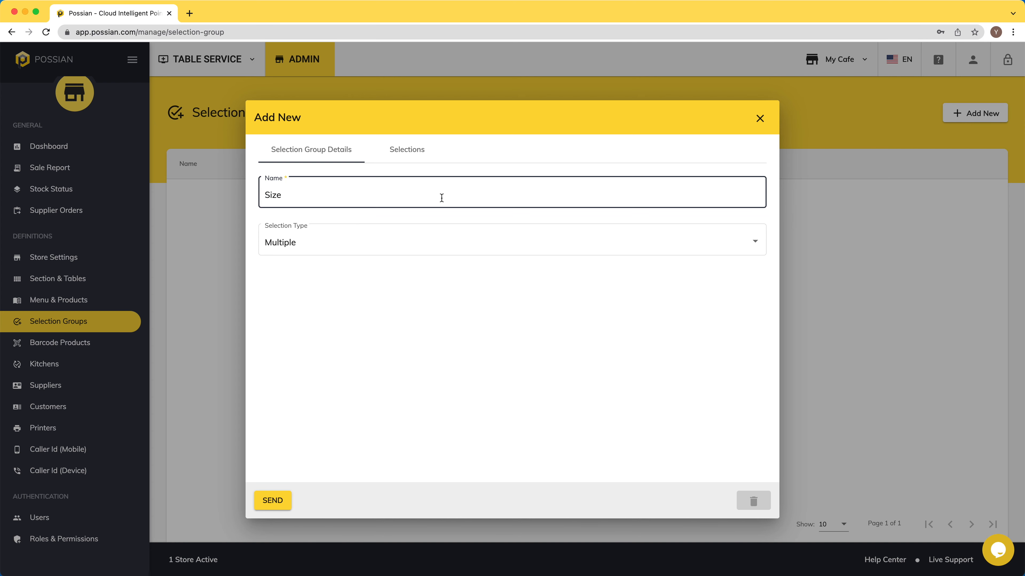
pyautogui.click(427, 241)
pyautogui.click(337, 270)
# - Add the selections Small, Middle (+1) and Big (+2), then save the group
pyautogui.click(407, 151)
pyautogui.click(502, 183)
pyautogui.write('Small')
pyautogui.press('Tab')
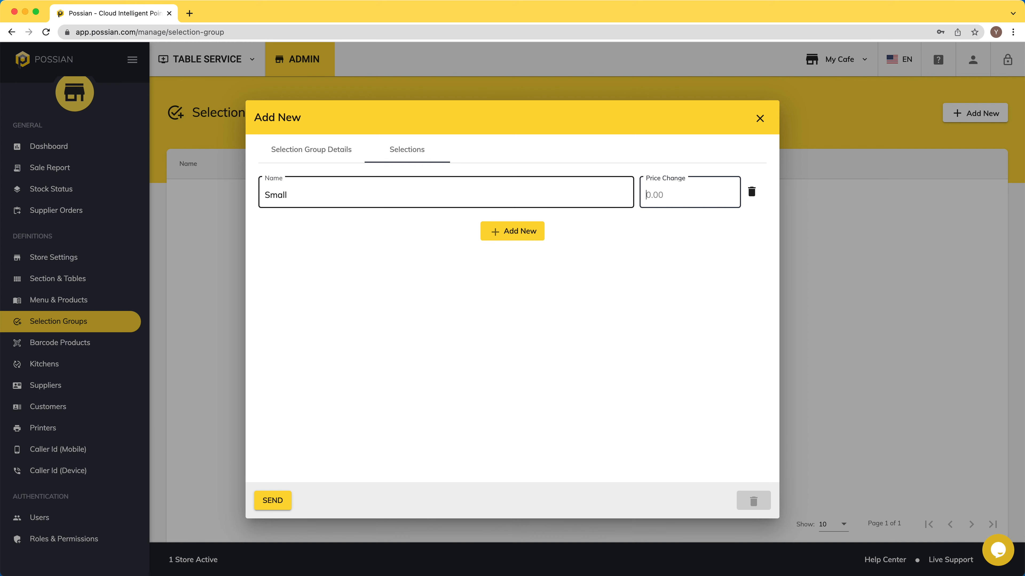
pyautogui.click(522, 231)
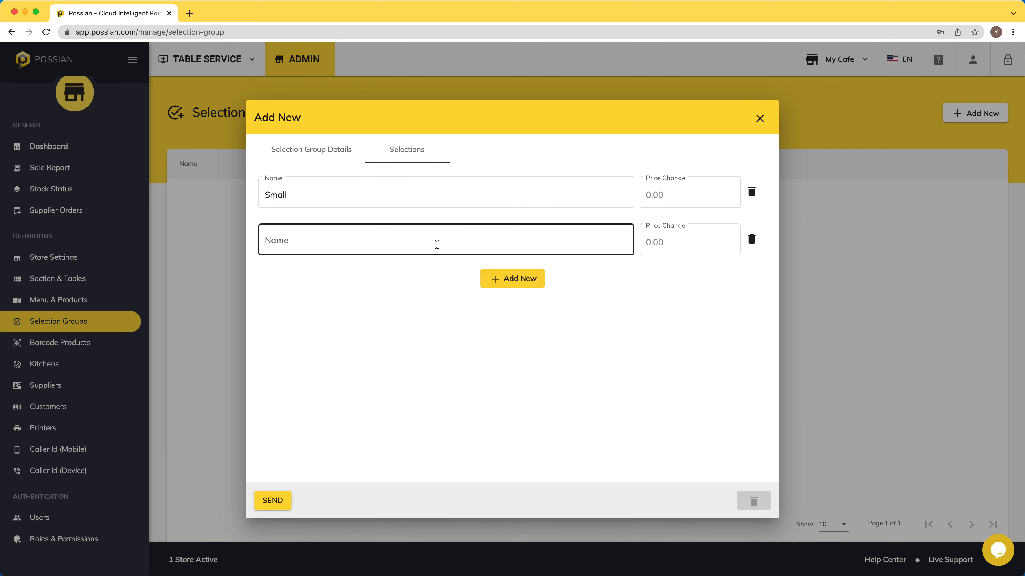
pyautogui.write('Middle')
pyautogui.press('Tab')
pyautogui.write('1')
pyautogui.click(538, 283)
pyautogui.write('Big')
pyautogui.press('Tab')
pyautogui.write('2')
pyautogui.click(474, 384)
pyautogui.click(271, 502)
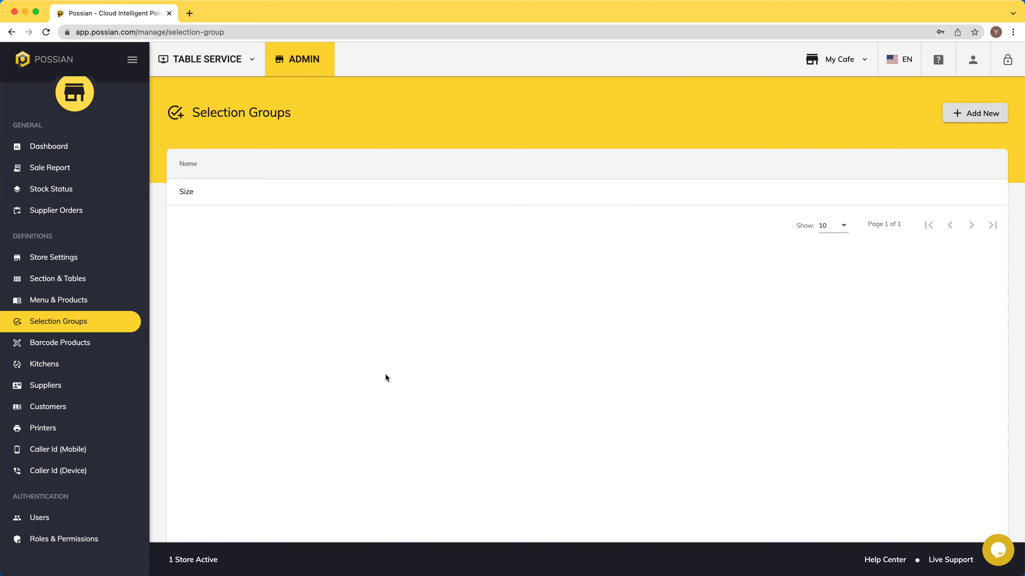
# - Start another selection group named Doneness, keeping its selection type unchanged
pyautogui.click(976, 113)
pyautogui.click(423, 194)
pyautogui.write('Doneness')
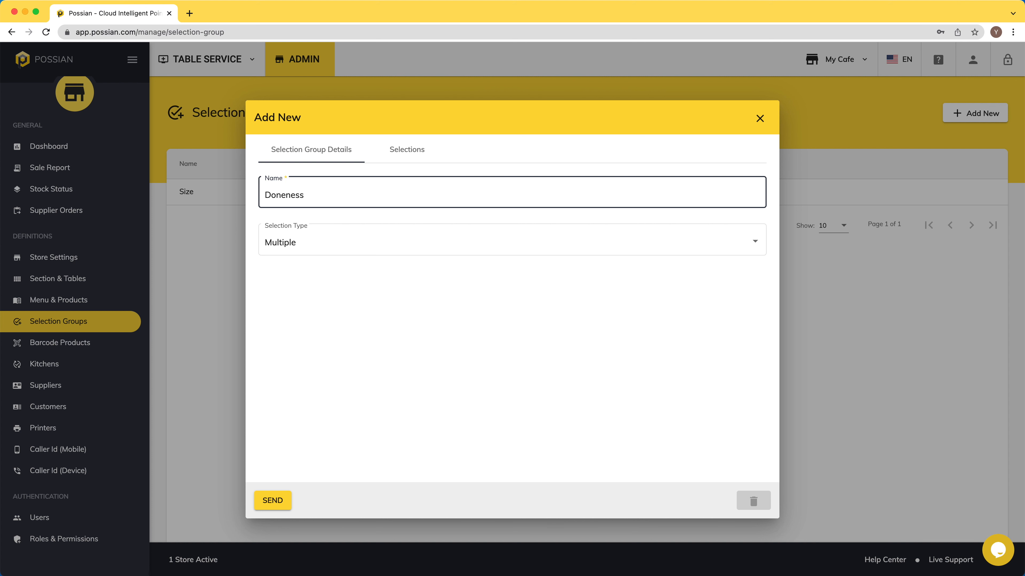
pyautogui.click(412, 242)
pyautogui.click(412, 242)
pyautogui.click(406, 149)
# - Add the doneness levels from Blue Rare through Medium to Well and save the group
pyautogui.click(392, 191)
pyautogui.write('Blue Rare')
pyautogui.click(512, 231)
pyautogui.write('Medium')
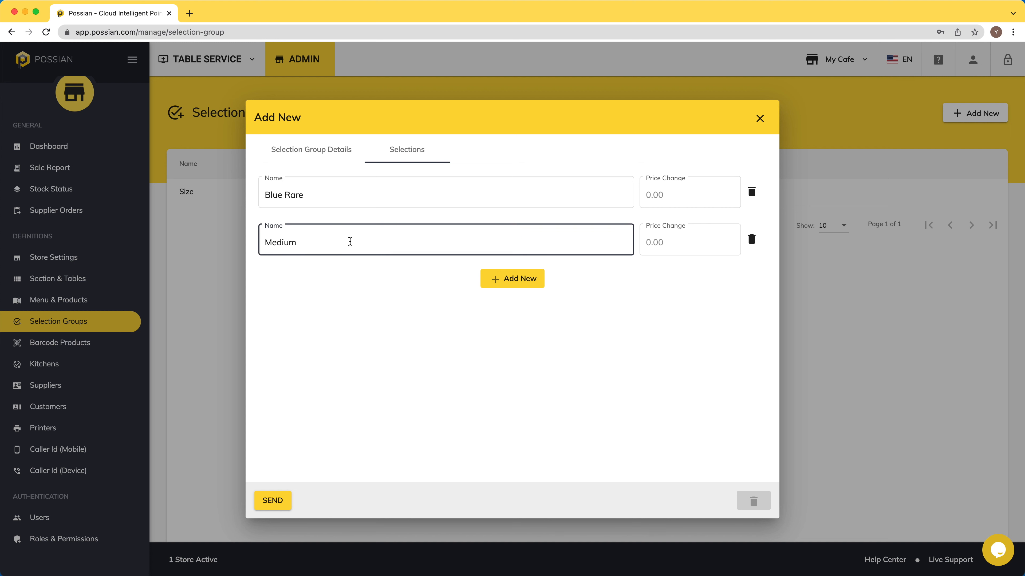
pyautogui.press('Return')
pyautogui.click(529, 335)
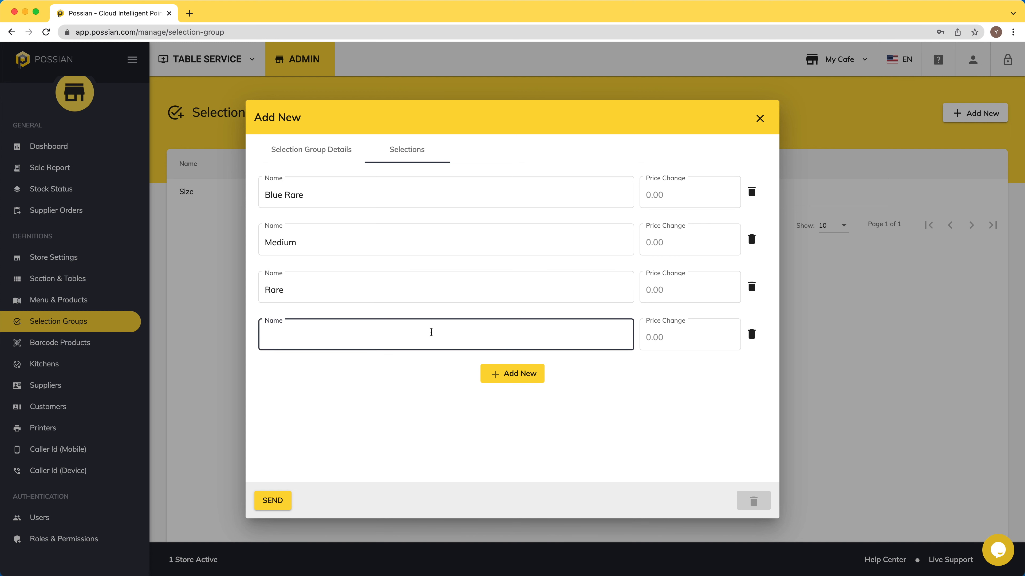
pyautogui.write('Medium')
pyautogui.press('Return')
pyautogui.write('Medium')
pyautogui.press('Return')
pyautogui.write('Well Done')
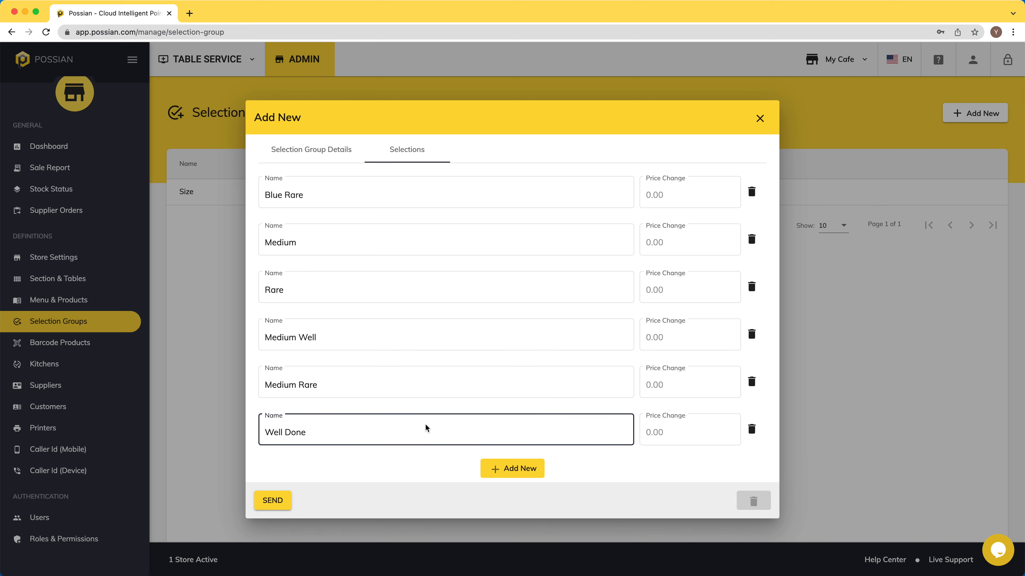
pyautogui.click(272, 505)
# - Create an Extra Pizza Toppings group with Pepperoni, Mushroom and Extra Cheese options
pyautogui.click(976, 118)
pyautogui.click(335, 196)
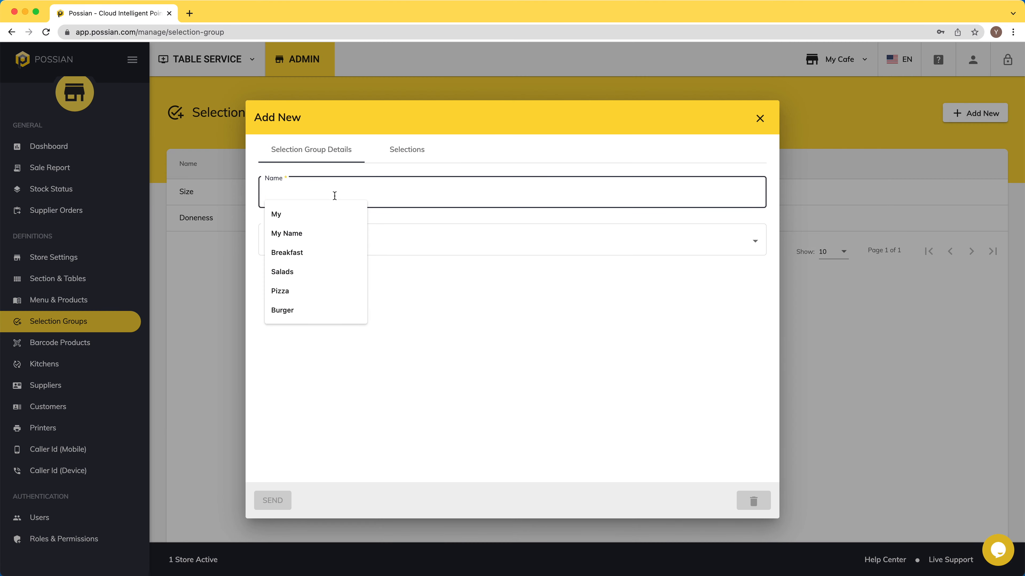
pyautogui.write('Esx')
pyautogui.write('ra Pizza Toppings')
pyautogui.click(408, 153)
pyautogui.click(521, 185)
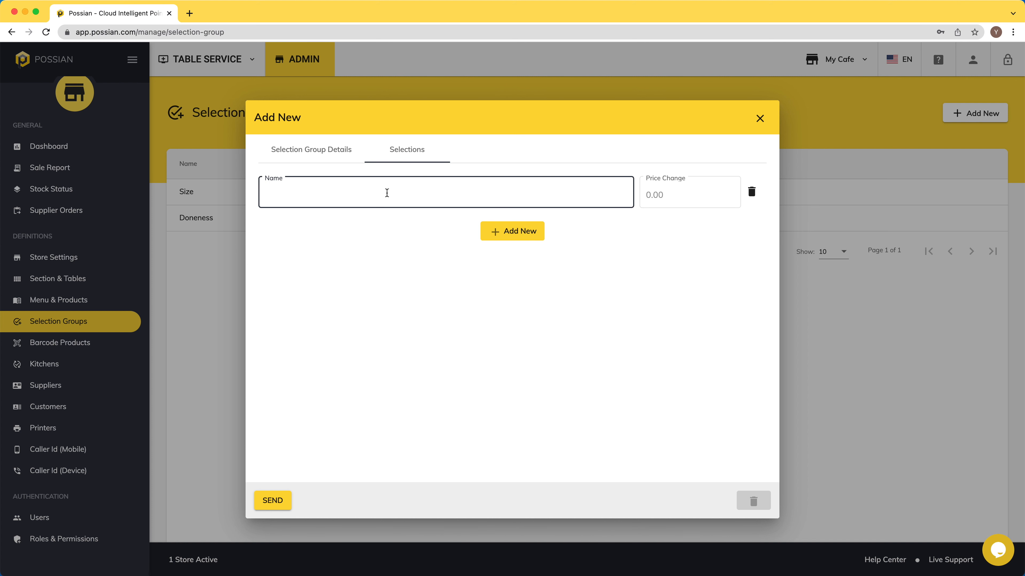
pyautogui.write('Pepperoni')
pyautogui.click(524, 233)
pyautogui.write('Muhsroom')
pyautogui.click(534, 285)
pyautogui.write('Extra Che')
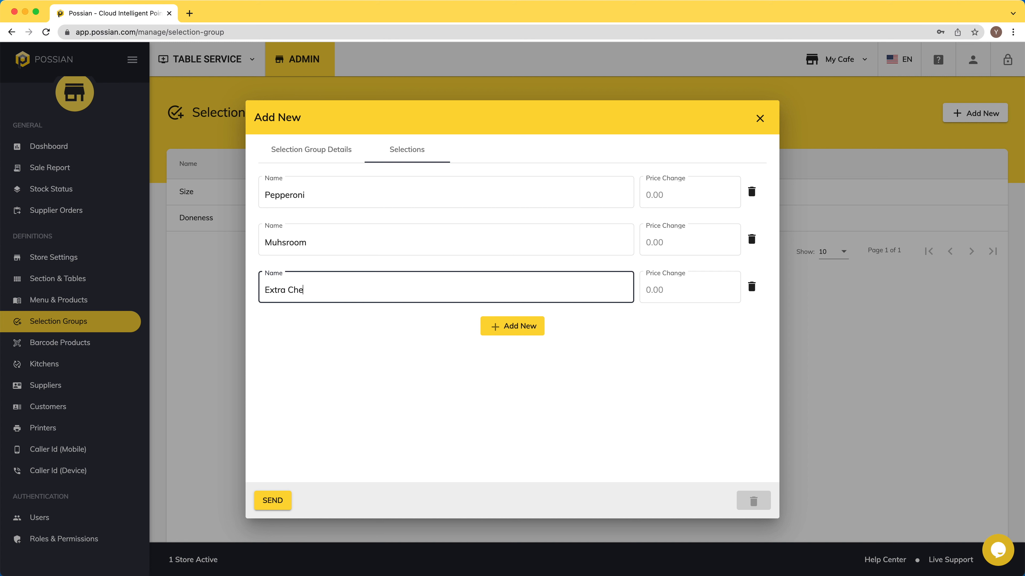
# - Add Sausage, Onion and Black Olives toppings and save the group
pyautogui.click(507, 329)
pyautogui.write('Sausage')
pyautogui.click(521, 373)
pyautogui.write('Onion')
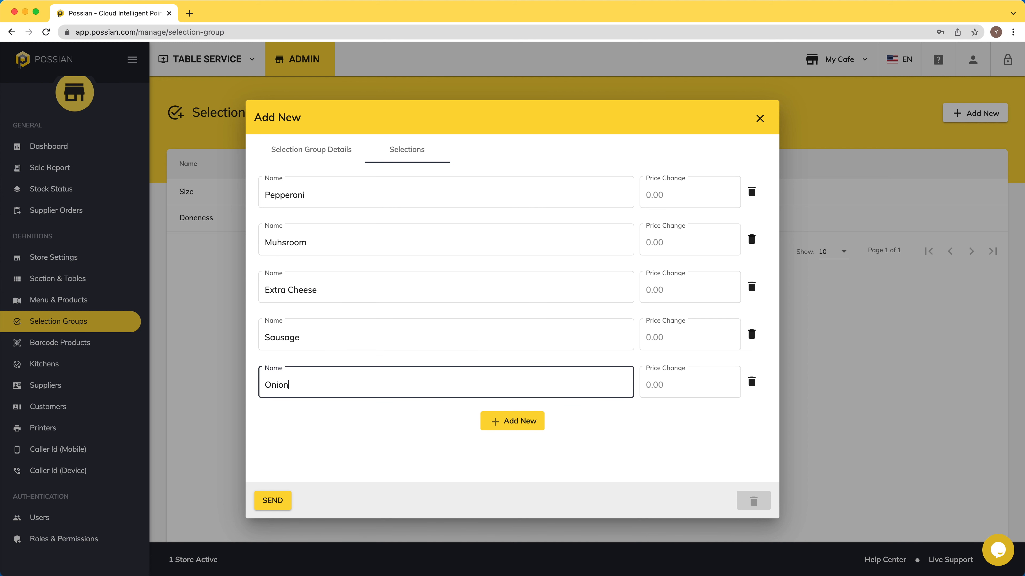
pyautogui.click(524, 422)
pyautogui.write('Black Ovil')
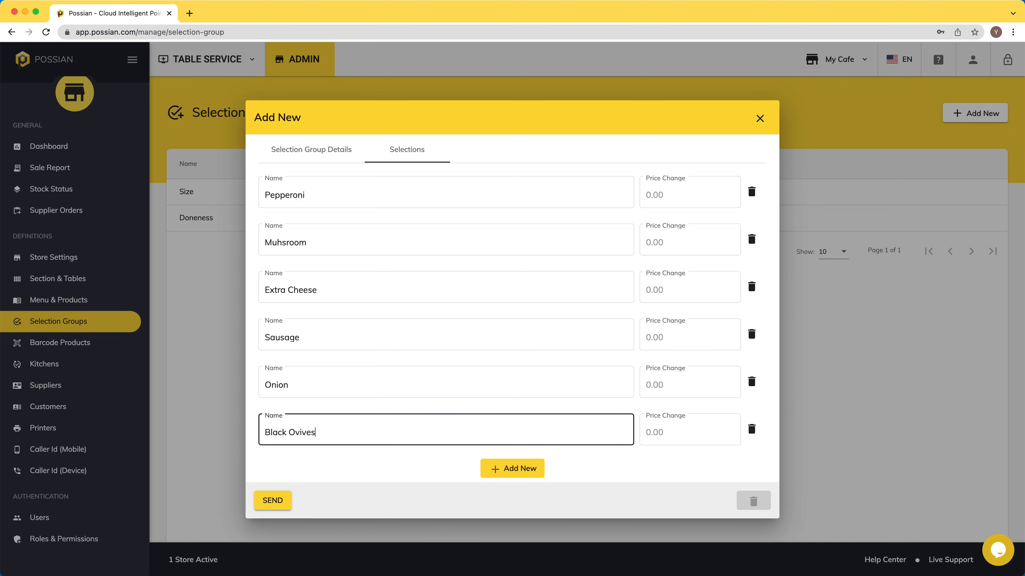
pyautogui.press('BackSpace')
pyautogui.write('l')
pyautogui.click(272, 499)
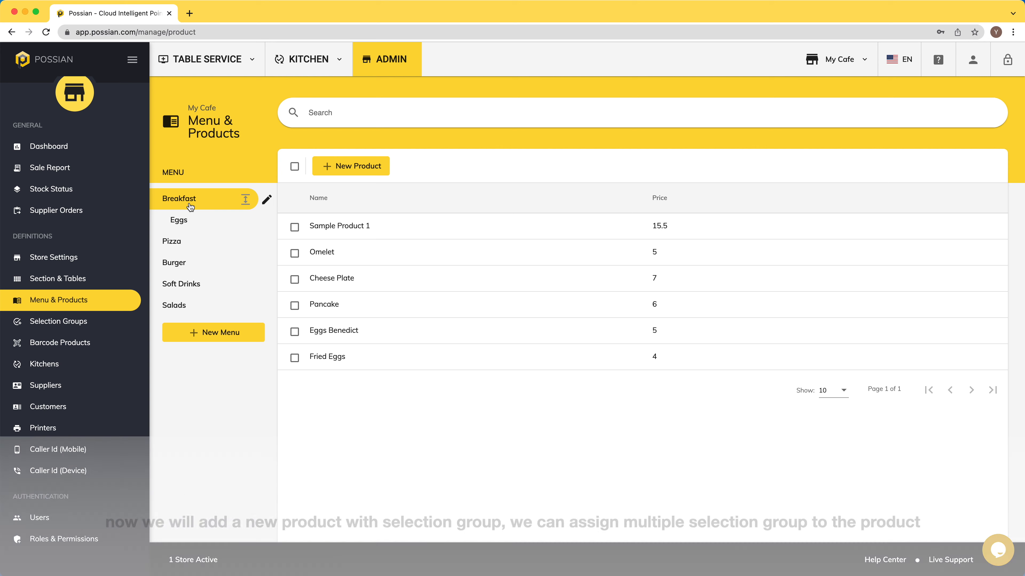
# - Add Neapolitan Pizza to the Pizza menu at price 12, sent to Kitchen 1
pyautogui.click(193, 242)
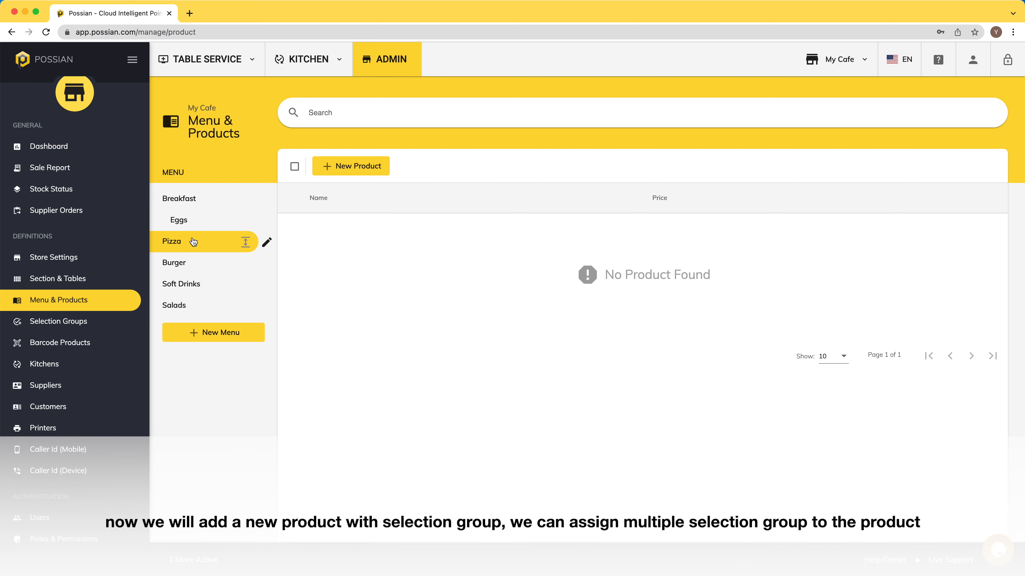
pyautogui.click(354, 171)
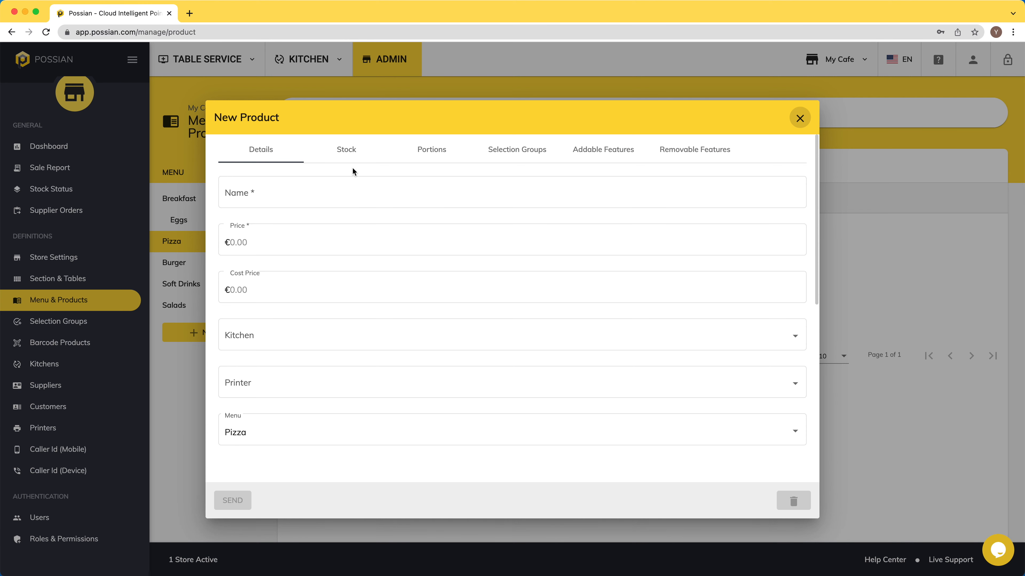
pyautogui.click(458, 192)
pyautogui.write('Neapolita')
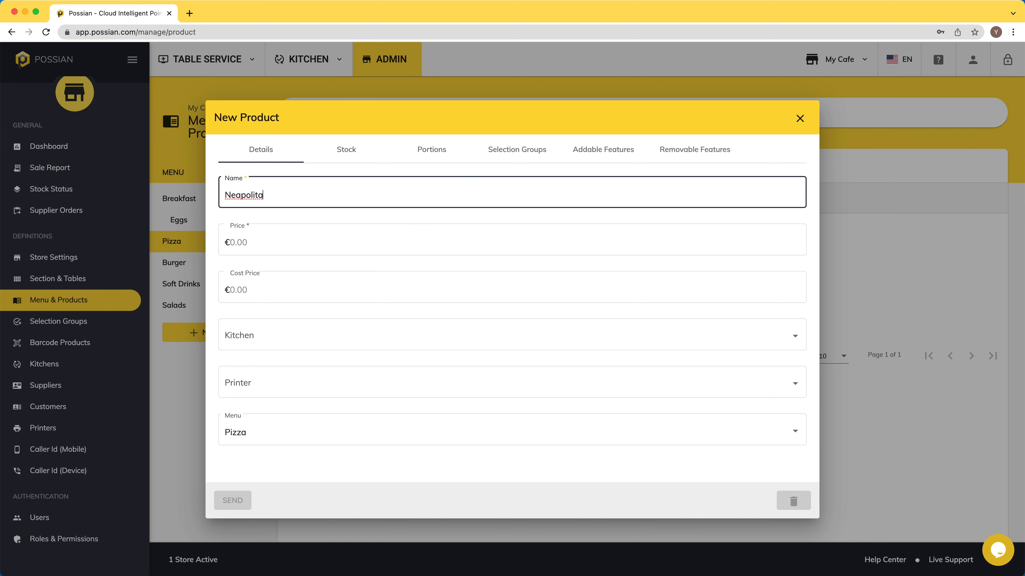
pyautogui.write('n Pizza')
pyautogui.press('Tab')
pyautogui.write('12')
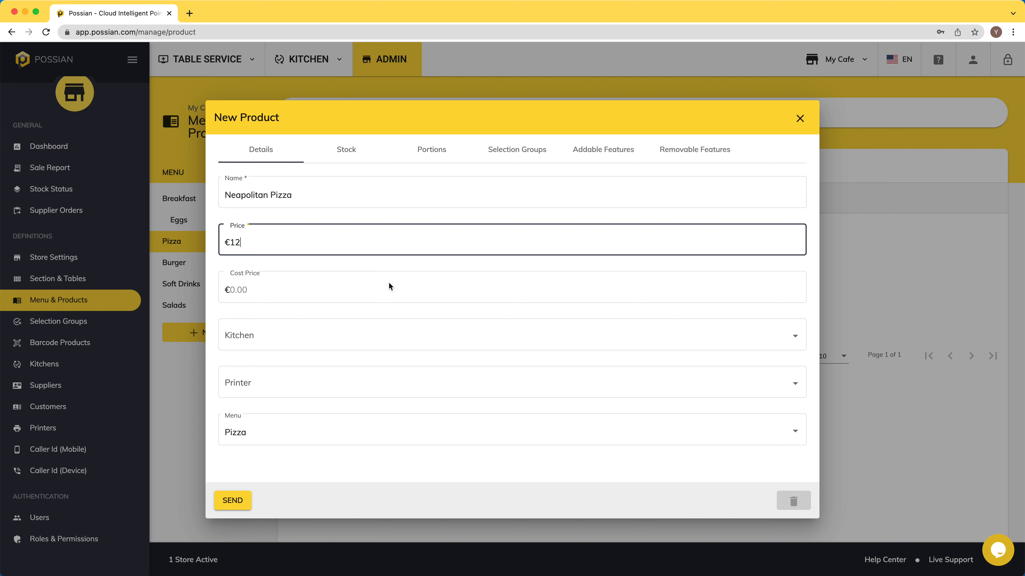
pyautogui.click(310, 342)
pyautogui.click(259, 363)
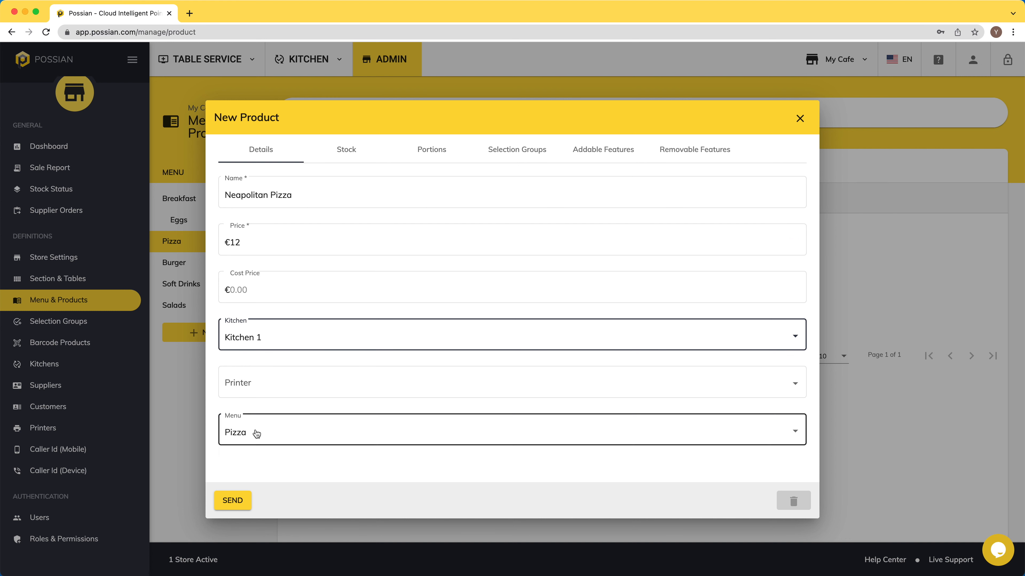
# - Attach the Extra Pizza Toppings group and a removable Cheese feature to the pizza
pyautogui.click(520, 156)
pyautogui.click(526, 184)
pyautogui.click(338, 197)
pyautogui.click(241, 252)
pyautogui.click(686, 156)
pyautogui.click(487, 186)
pyautogui.click(408, 194)
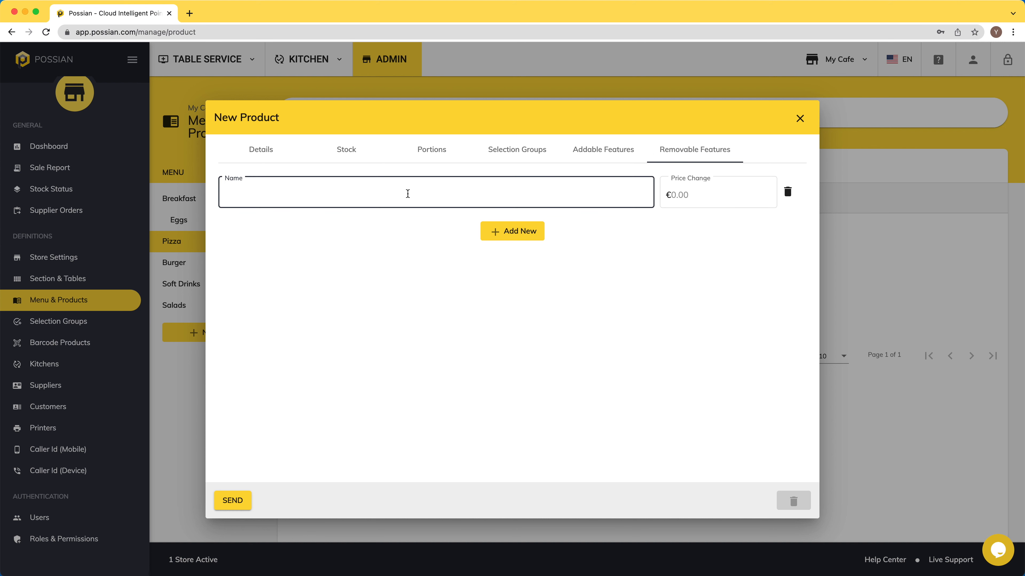
pyautogui.click(649, 246)
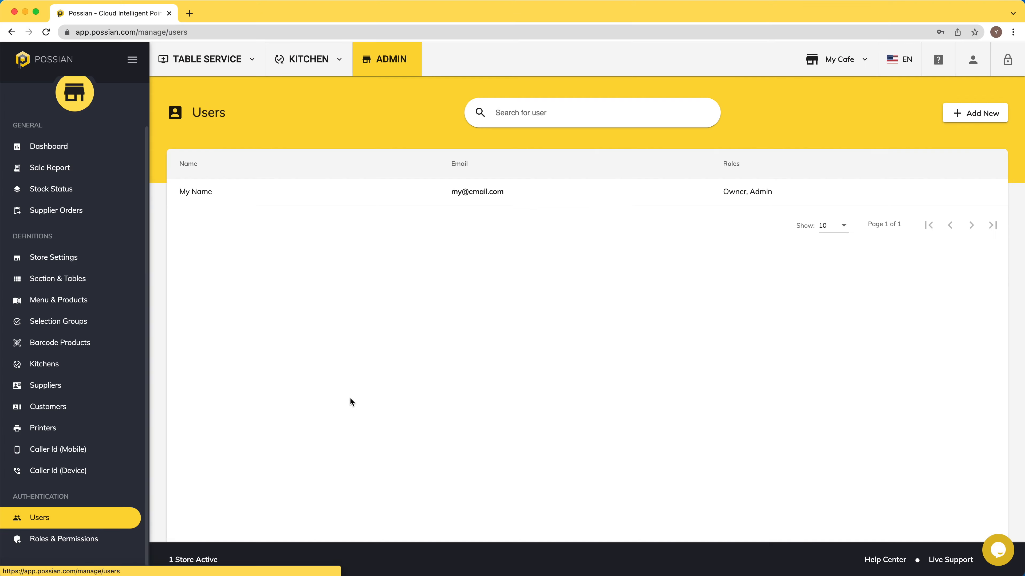
# - Add a Server-role user with name, username and temporary password, and save it
pyautogui.click(977, 117)
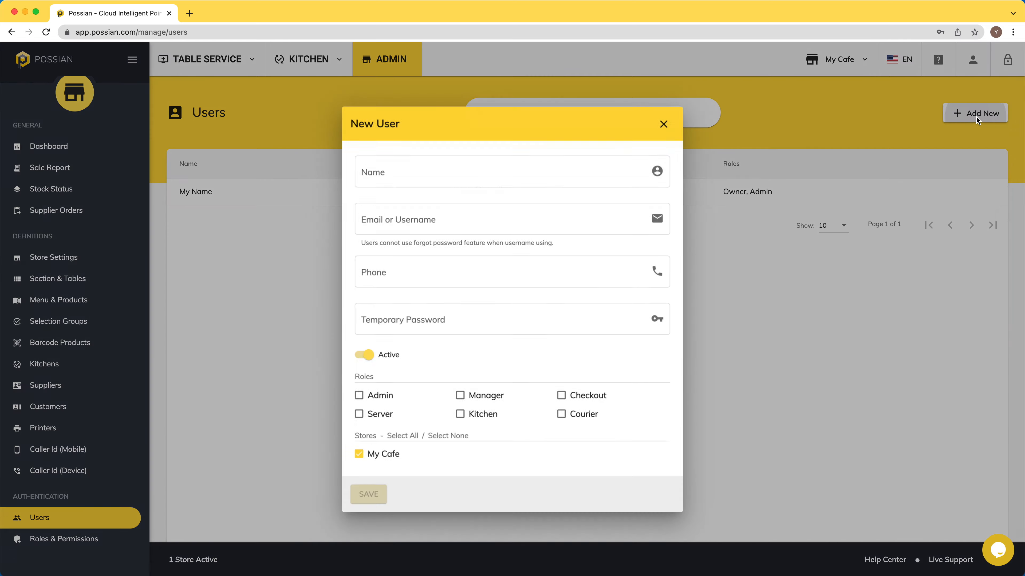
pyautogui.click(430, 176)
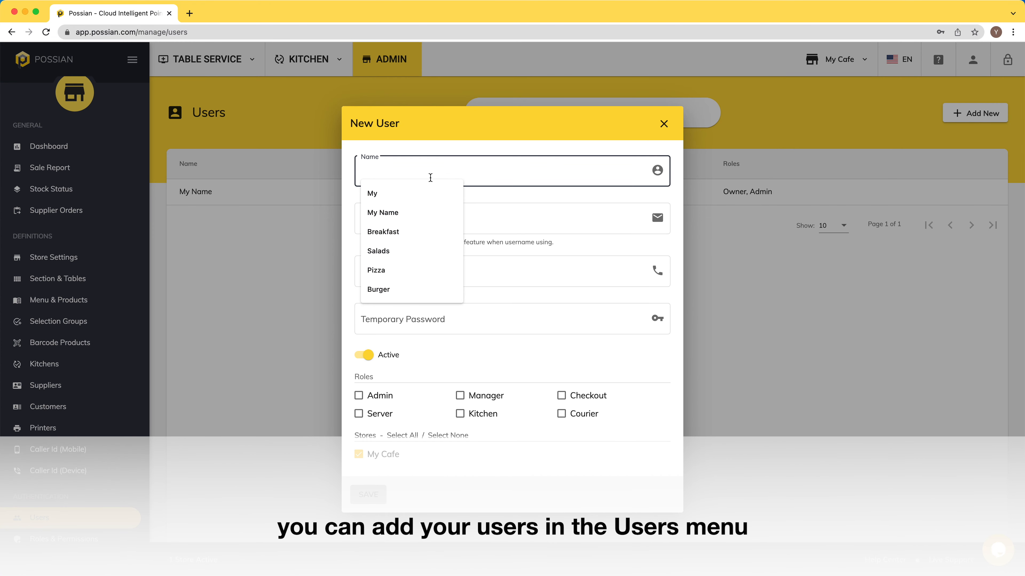
pyautogui.write('Waite')
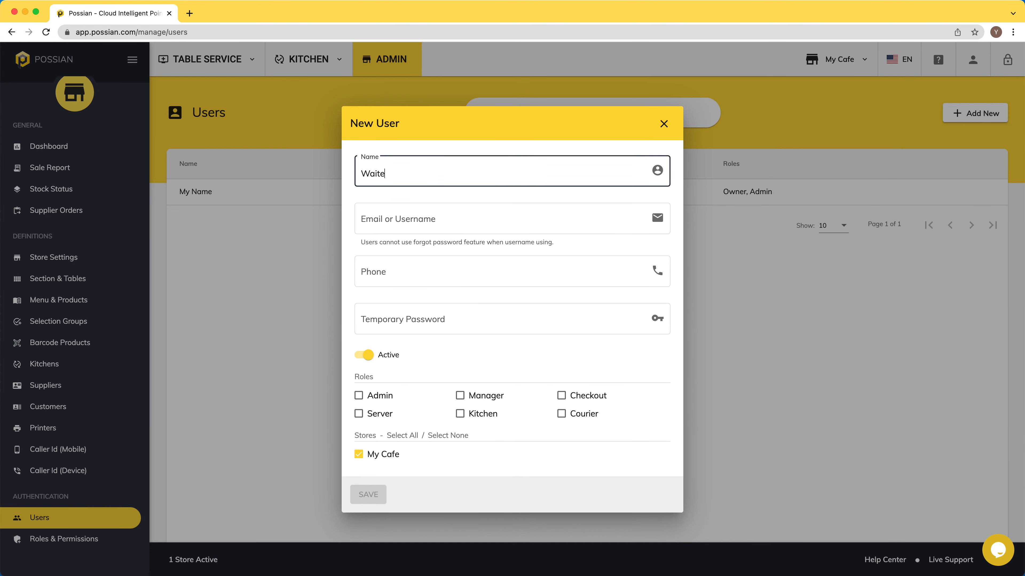
pyautogui.write('r John')
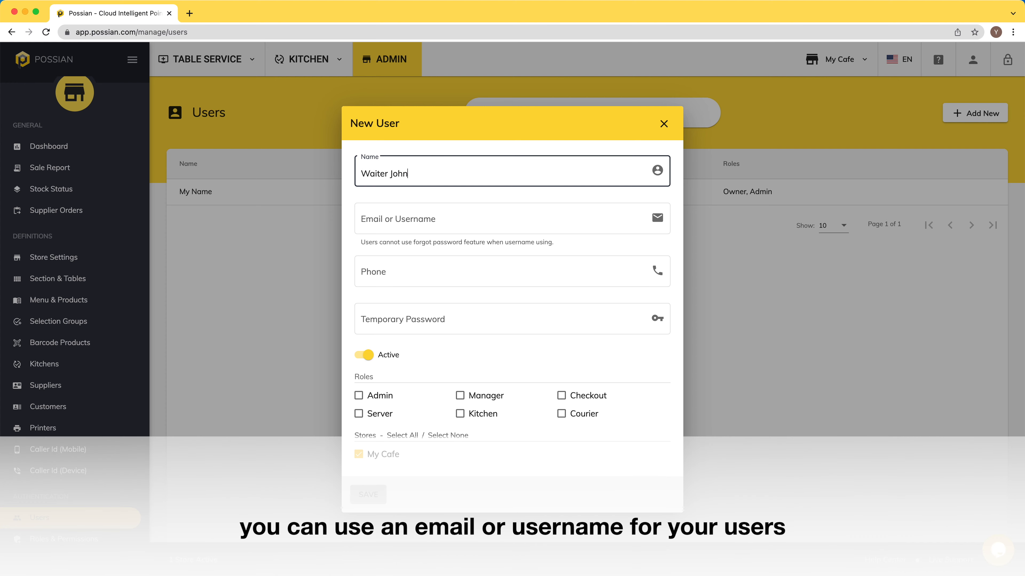
pyautogui.press('Tab')
pyautogui.write('jo')
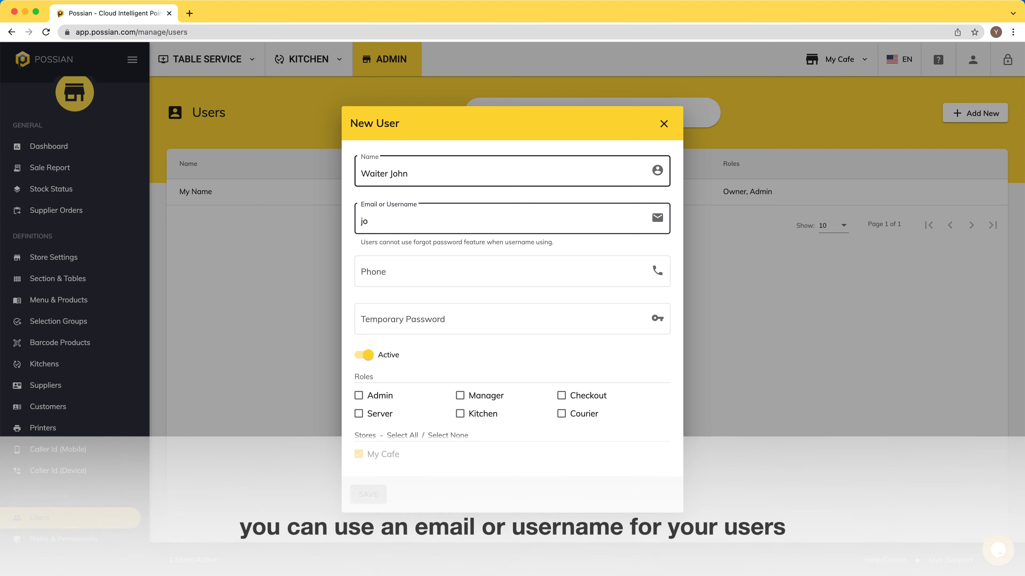
pyautogui.write('hn')
pyautogui.press('Tab')
pyautogui.press('Tab')
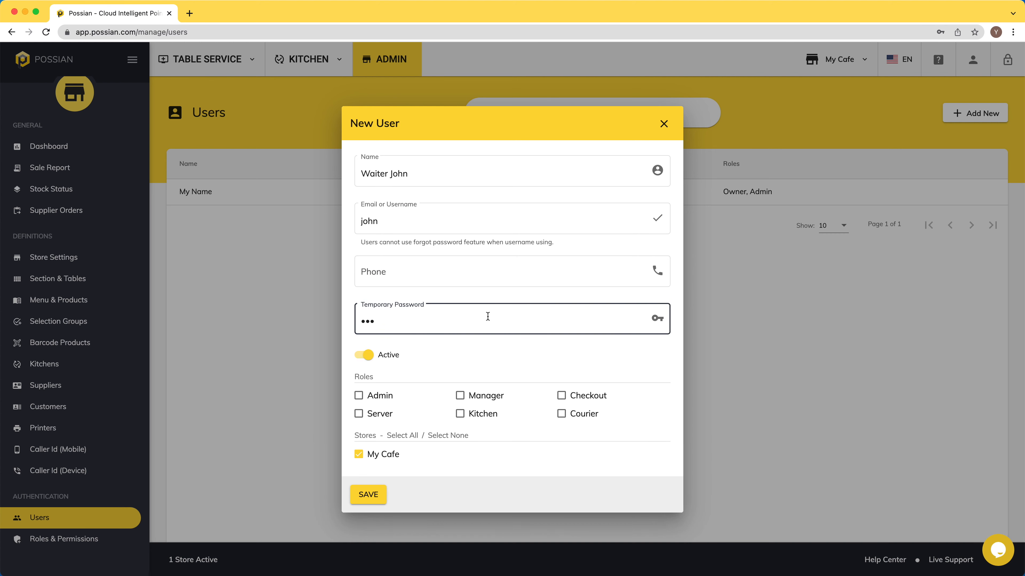
pyautogui.click(359, 414)
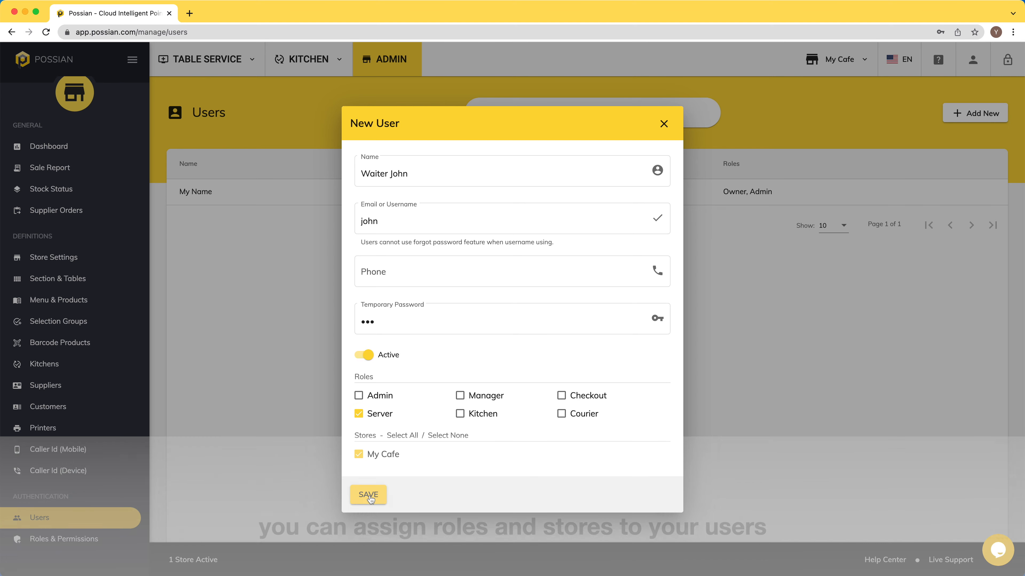
pyautogui.click(369, 496)
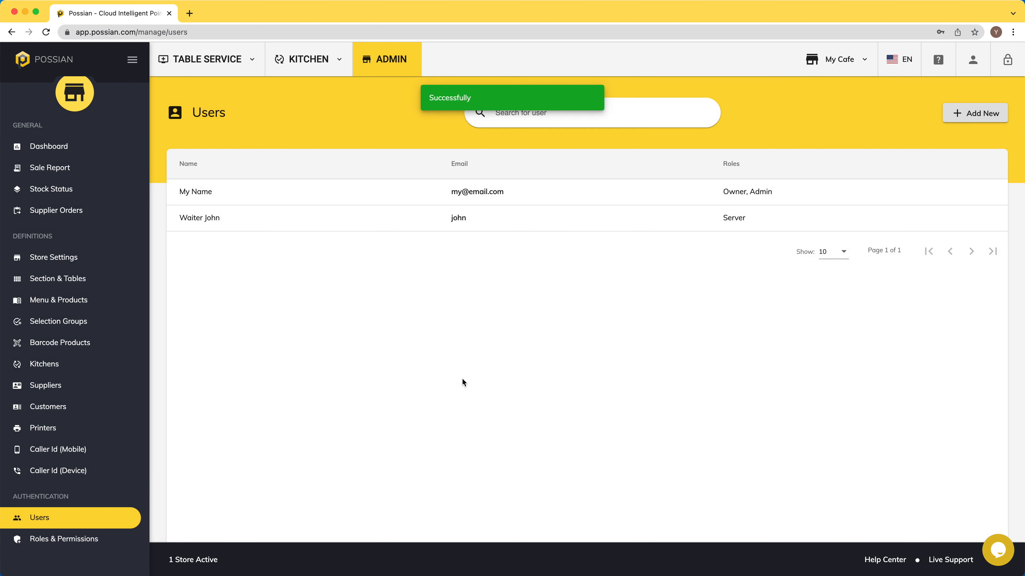
# - Add a Kitchen-role user with name and login details, and save it
pyautogui.click(994, 115)
pyautogui.click(442, 172)
pyautogui.write('Chief Olivia')
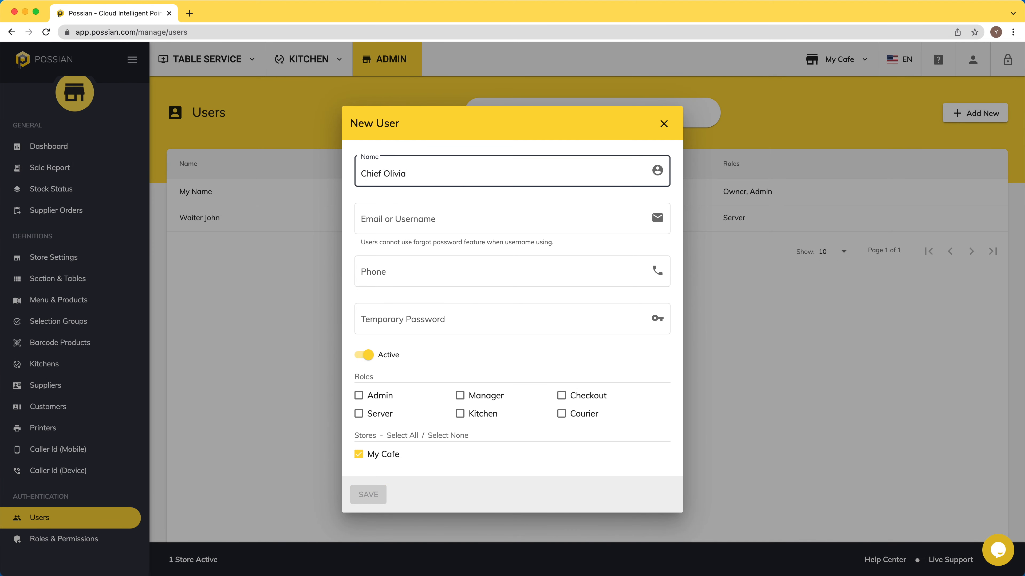
pyautogui.press('Tab')
# - Add a Courier-role user with name, username and temporary password, and save it
pyautogui.press('Tab')
pyautogui.press('Tab')
pyautogui.write('123')
pyautogui.click(459, 413)
pyautogui.click(367, 494)
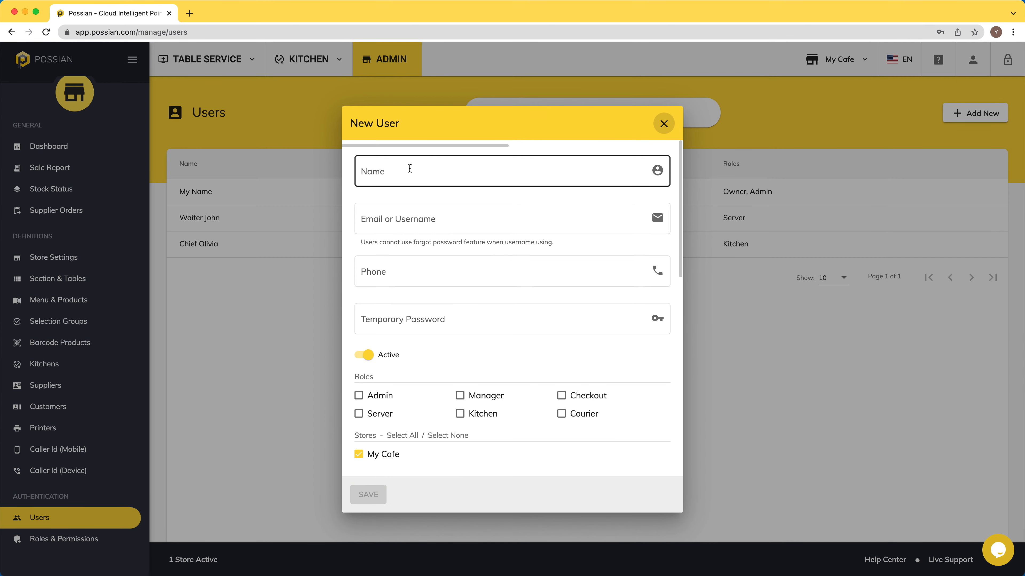
pyautogui.click(410, 168)
pyautogui.write('Courier William')
pyautogui.press('Tab')
pyautogui.write('william')
pyautogui.press('Tab')
pyautogui.press('Tab')
pyautogui.write('123')
pyautogui.click(562, 413)
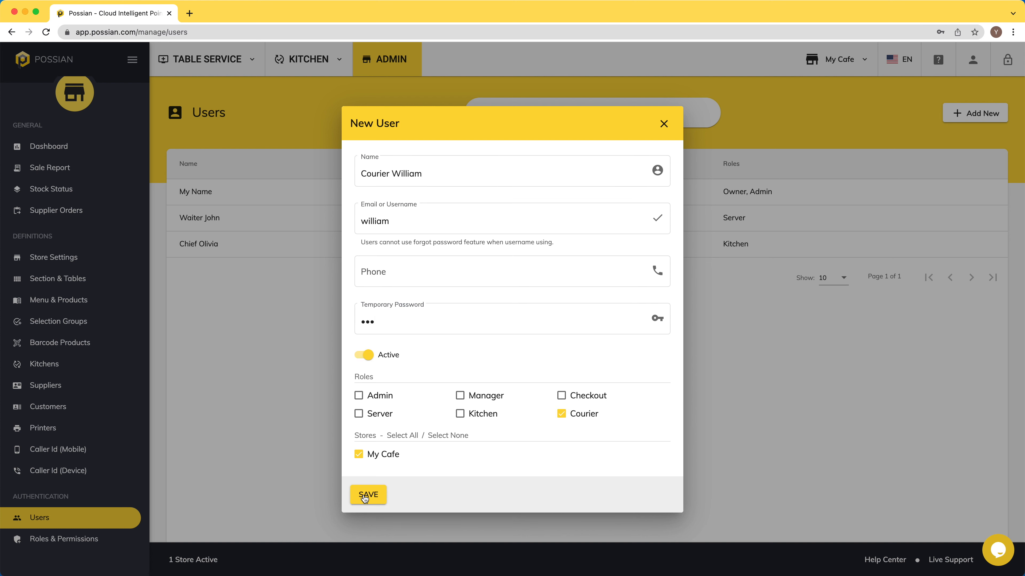
pyautogui.click(365, 497)
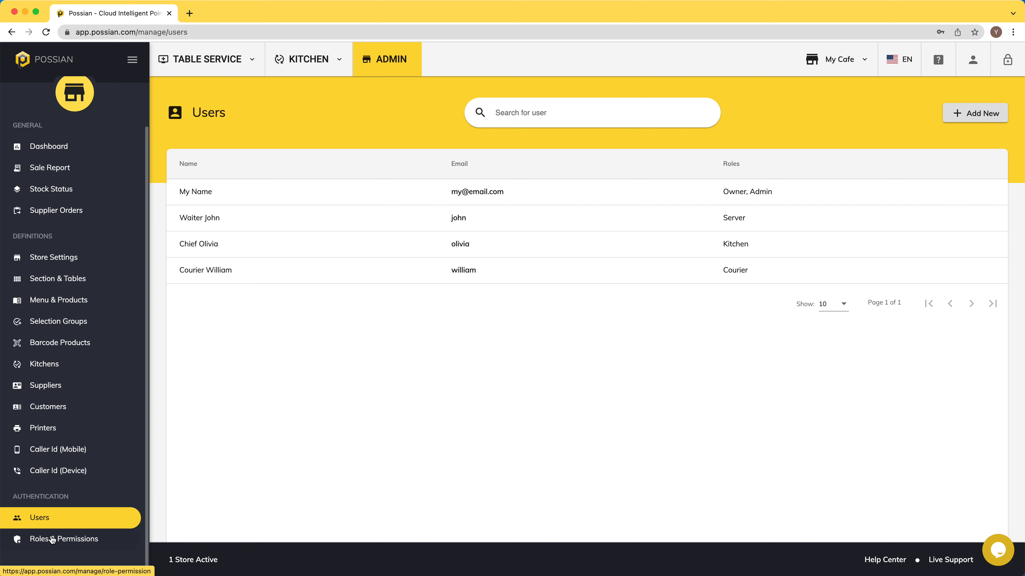
# - Let the Server role delete sales and add, update and delete payments
pyautogui.click(52, 539)
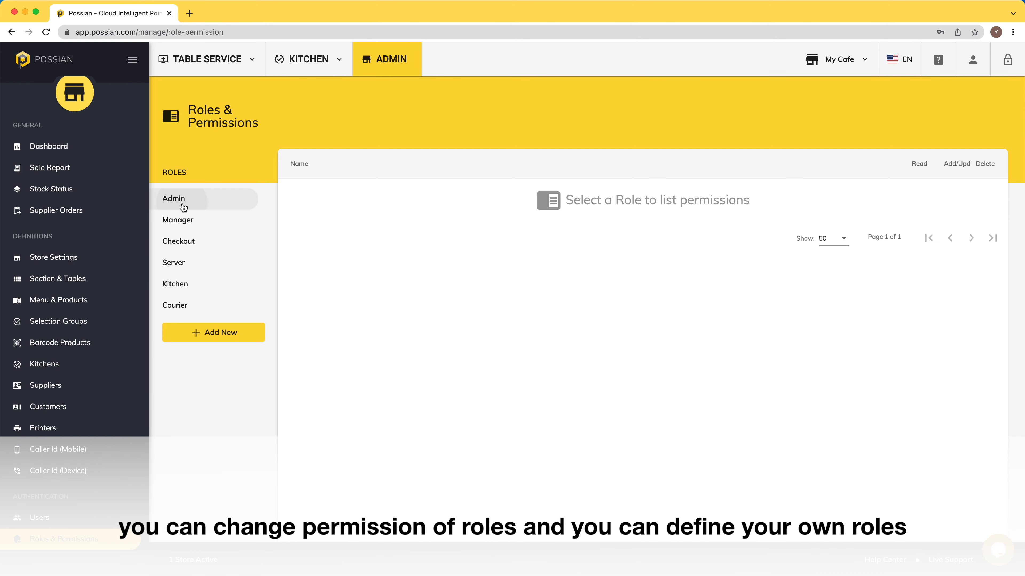
pyautogui.click(184, 207)
pyautogui.click(203, 265)
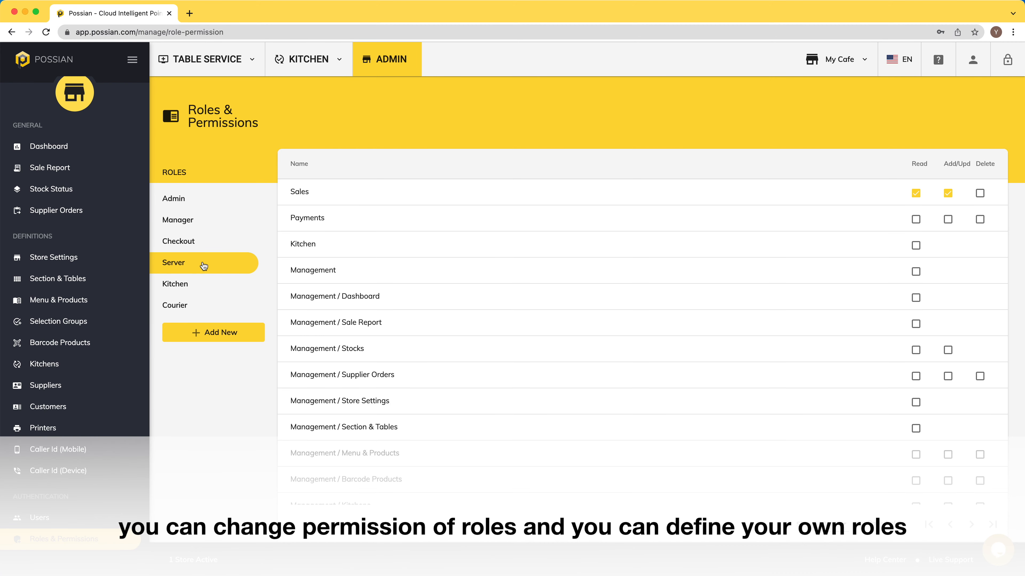
pyautogui.click(980, 193)
pyautogui.scroll(-3, 762, 280)
pyautogui.scroll(3, 762, 280)
pyautogui.click(948, 221)
pyautogui.click(979, 220)
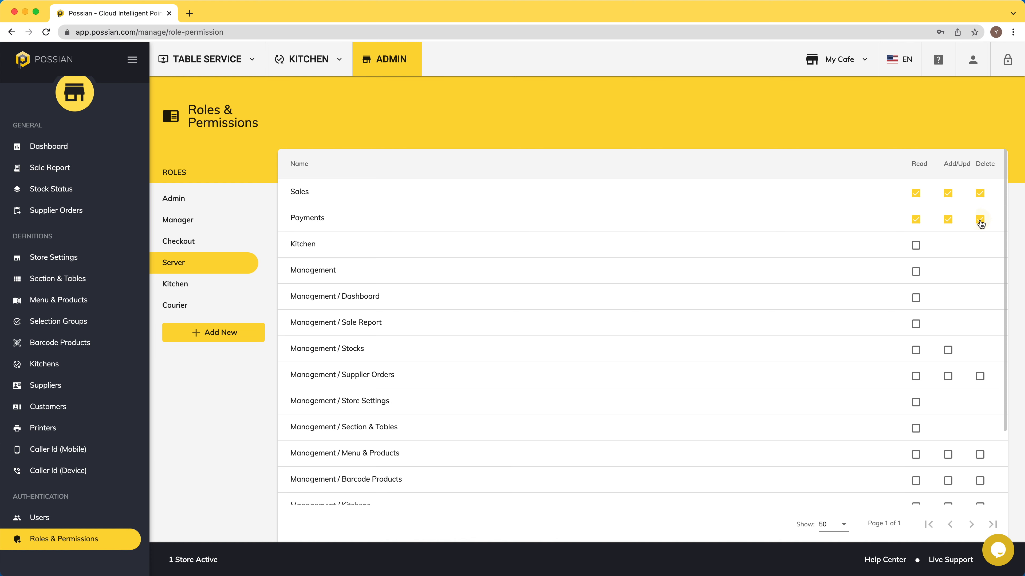
# - Review the Kitchen, Courier and Manager role permissions
pyautogui.click(181, 285)
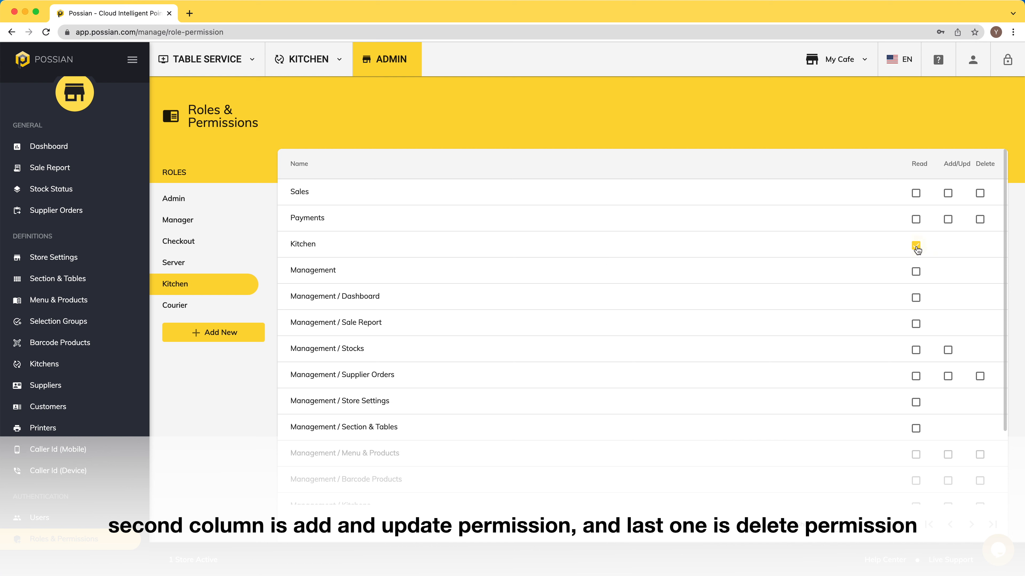
pyautogui.click(195, 307)
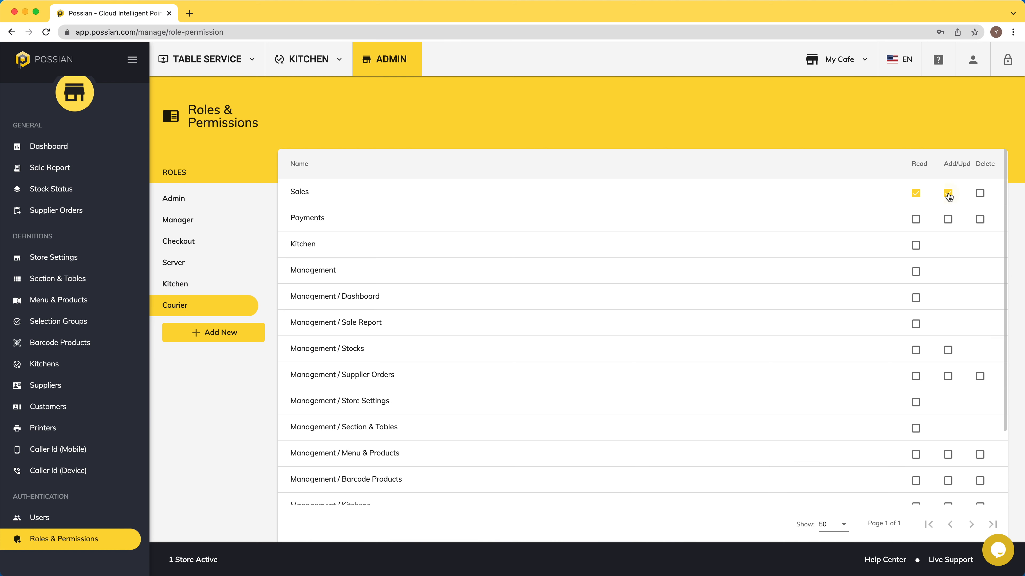
pyautogui.click(186, 220)
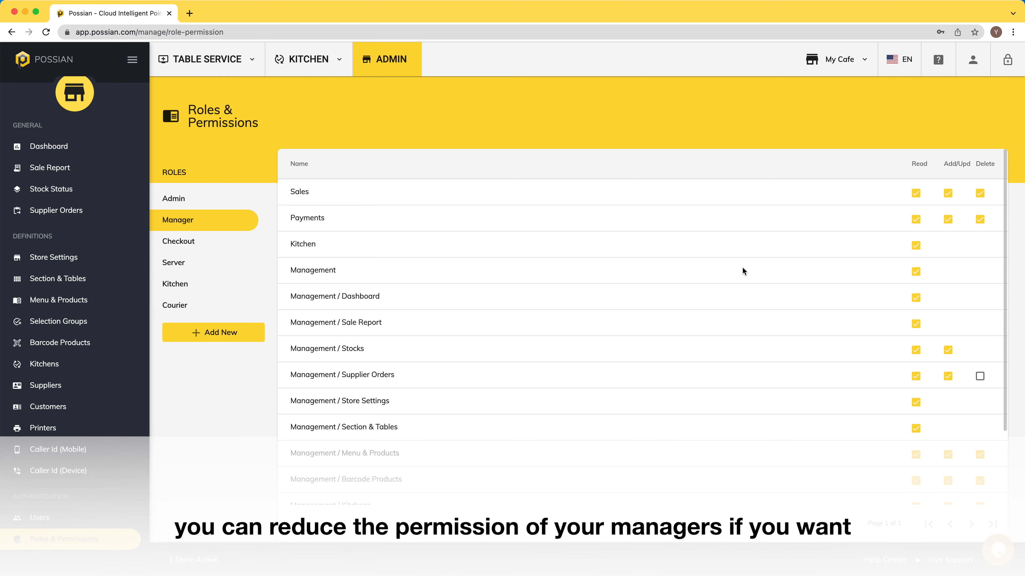
pyautogui.scroll(-3, 742, 266)
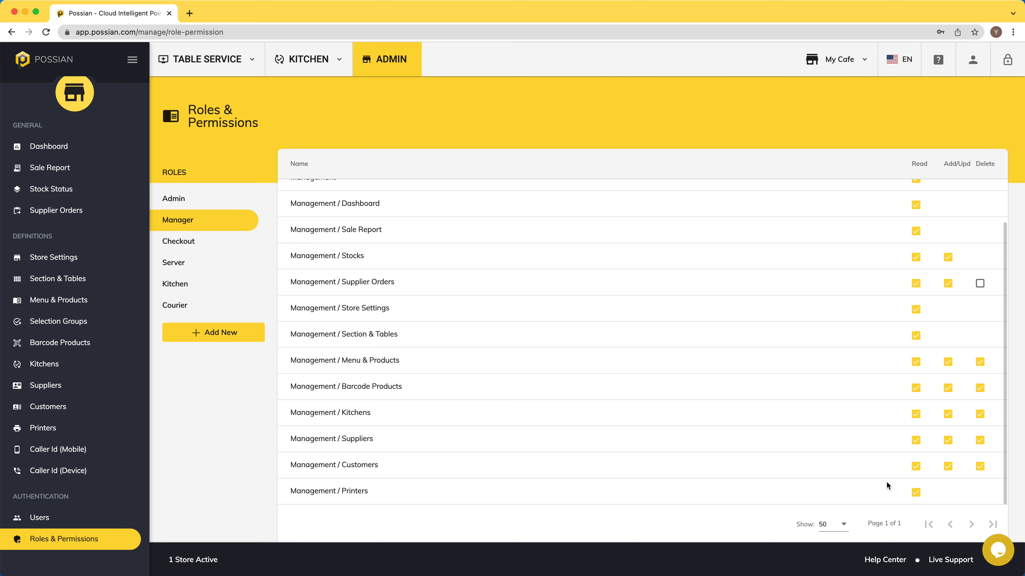
pyautogui.scroll(3, 880, 456)
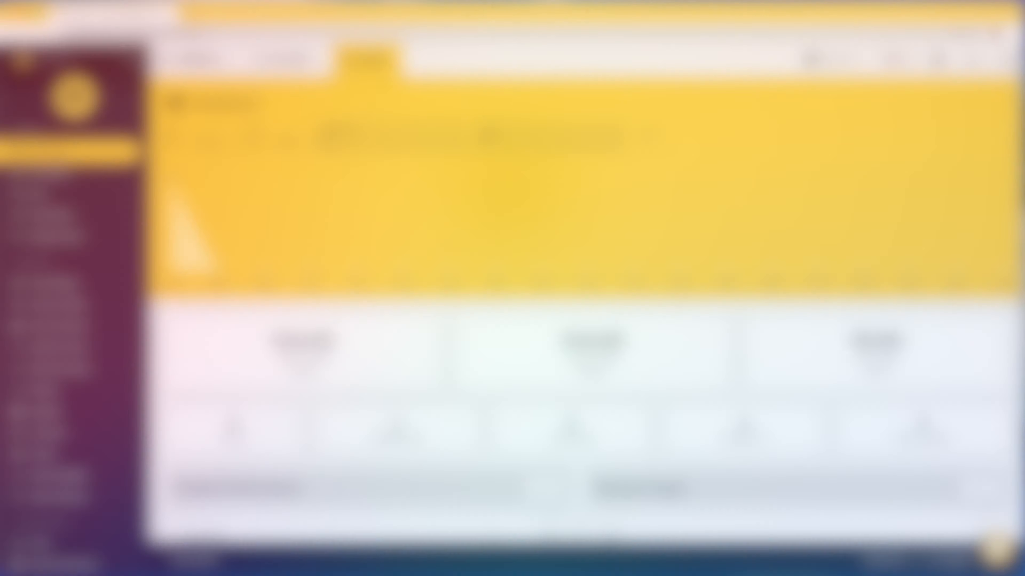
# - Start a new takeaway order with Pancake, Cheese Plate and Eggs Benedict
pyautogui.click(195, 59)
pyautogui.click(205, 130)
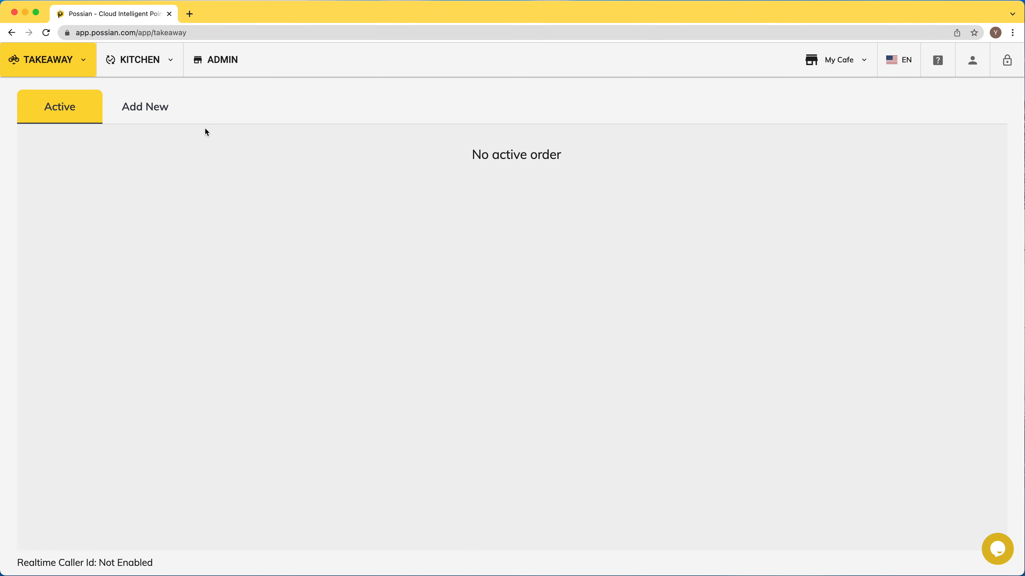
pyautogui.click(143, 108)
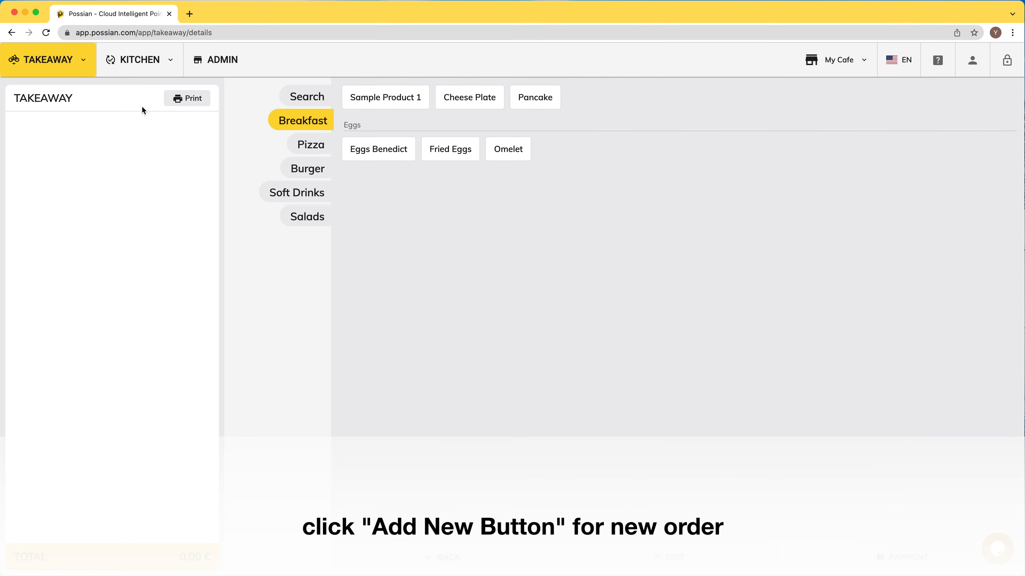
pyautogui.click(540, 102)
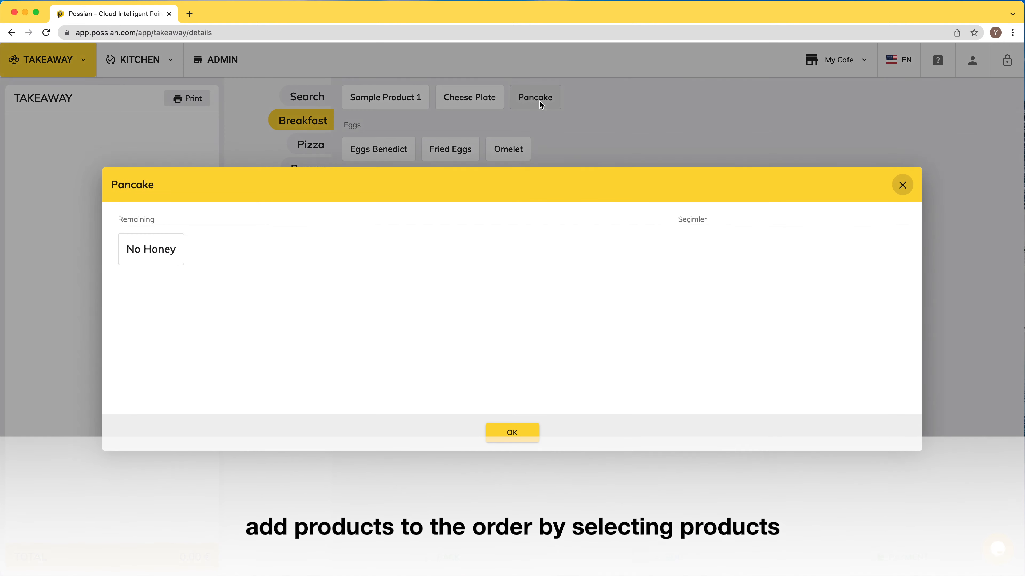
pyautogui.click(512, 432)
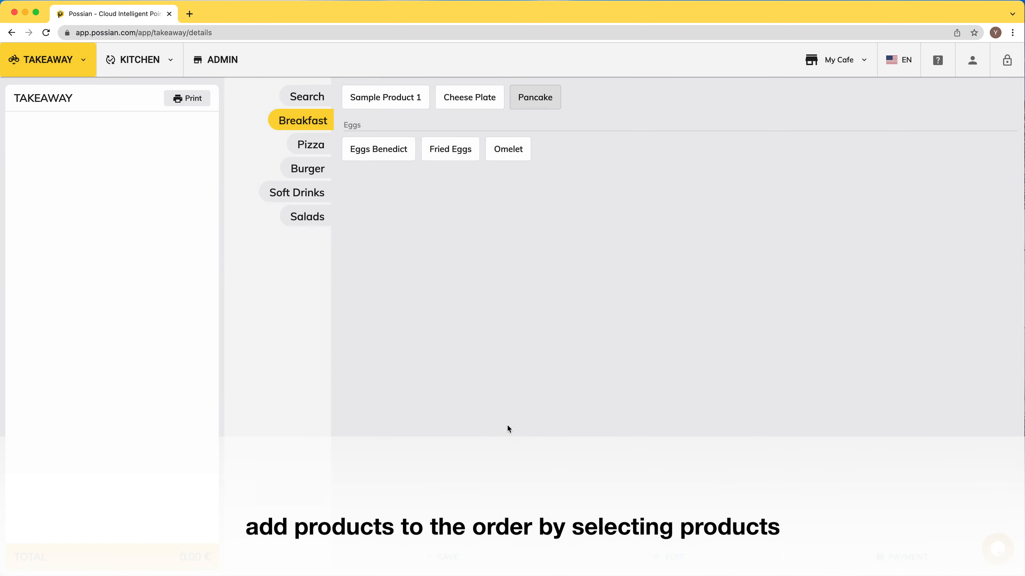
pyautogui.click(473, 102)
pyautogui.click(379, 150)
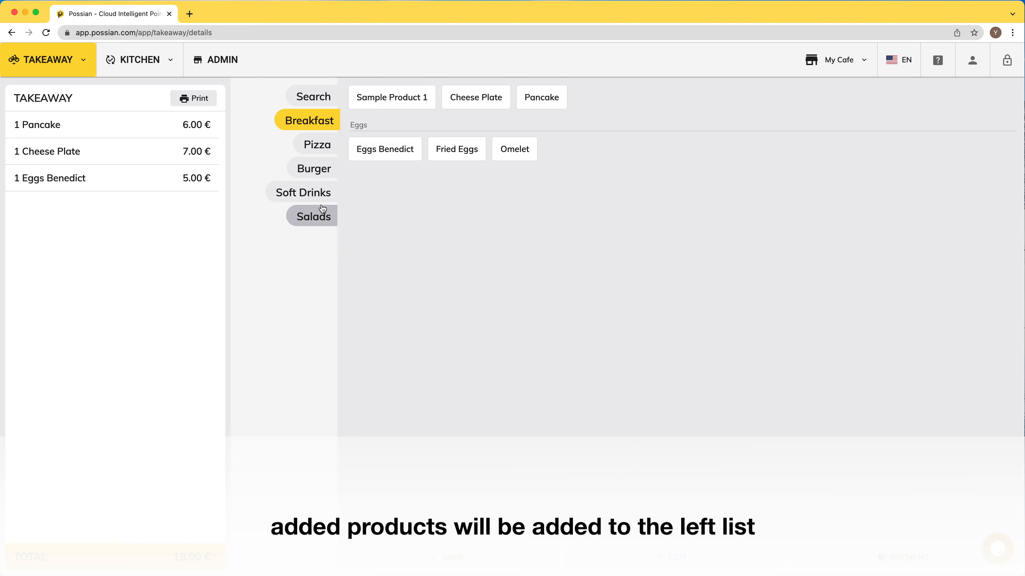
# - Try adding Pepsi, dismiss its out-of-stock warning, and go to the admin dashboard
pyautogui.click(311, 200)
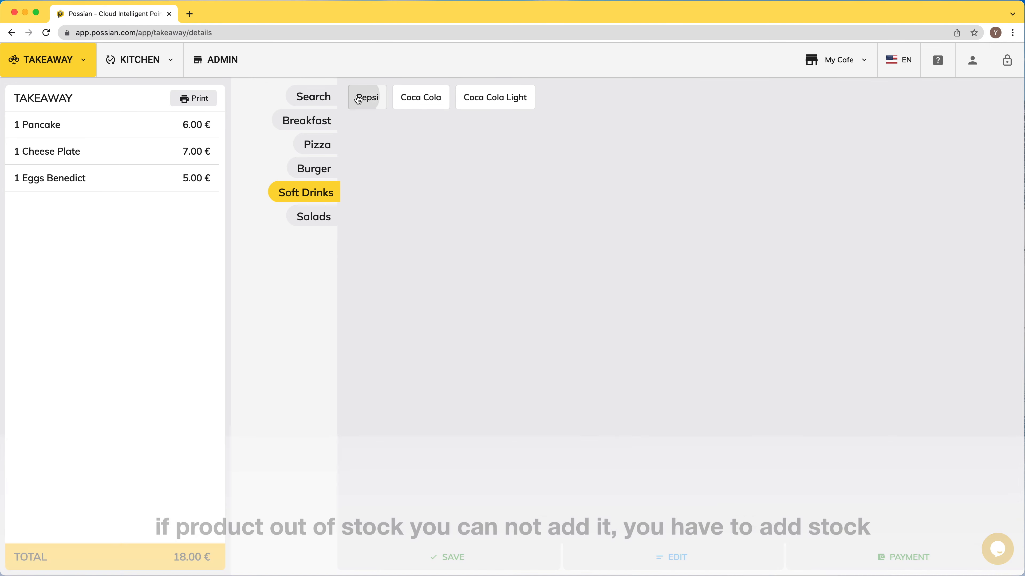
pyautogui.click(359, 98)
pyautogui.click(485, 348)
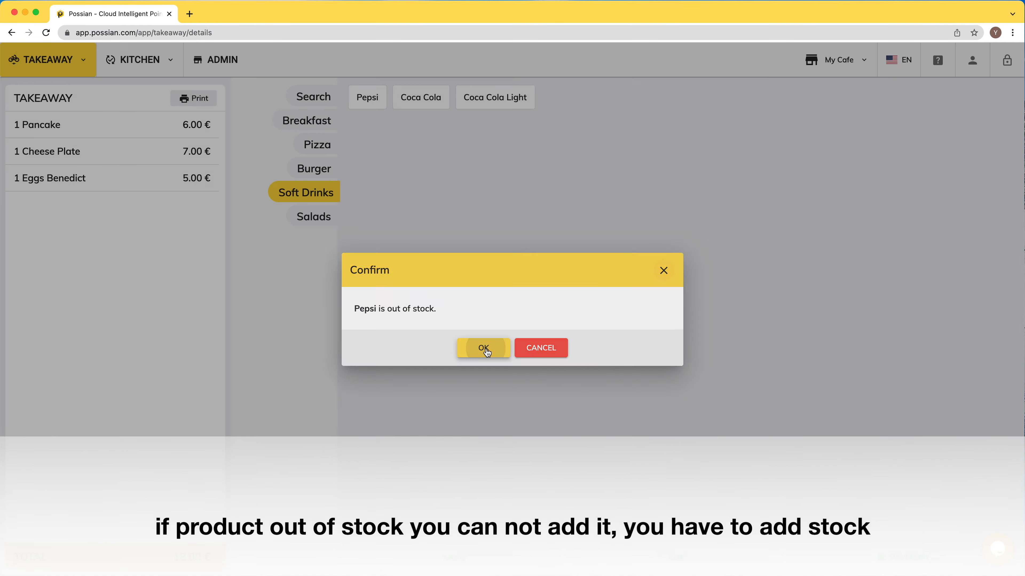
pyautogui.click(223, 61)
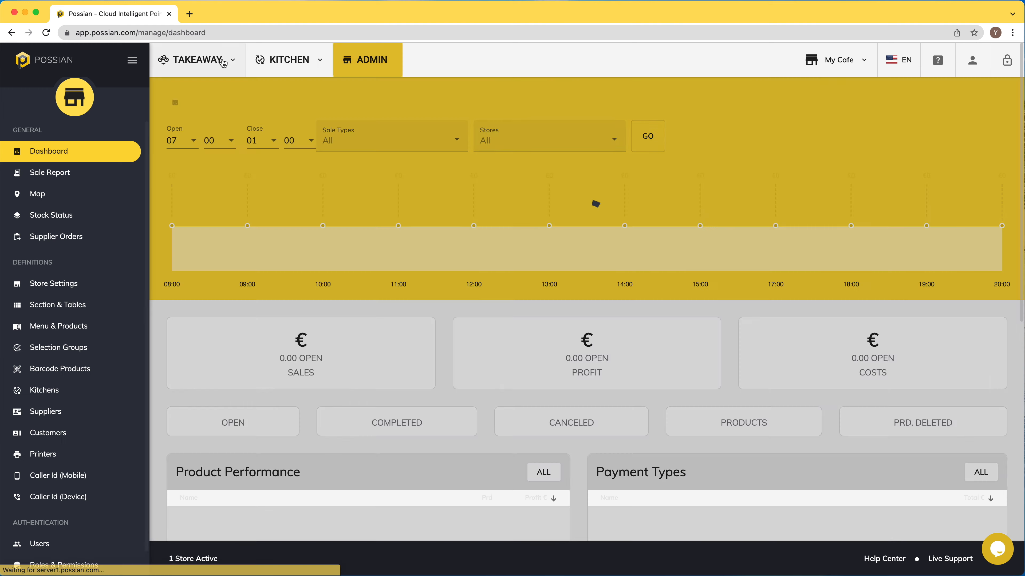
# - Add 30 units of Pepsi stock, then return to the takeaway orders
pyautogui.click(57, 218)
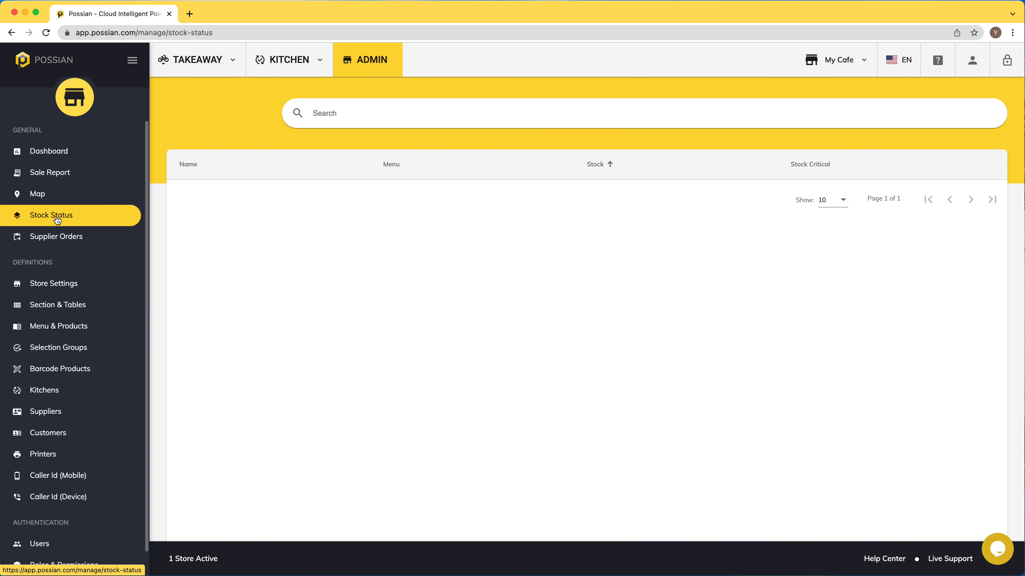
pyautogui.click(308, 249)
pyautogui.click(416, 286)
pyautogui.write('30')
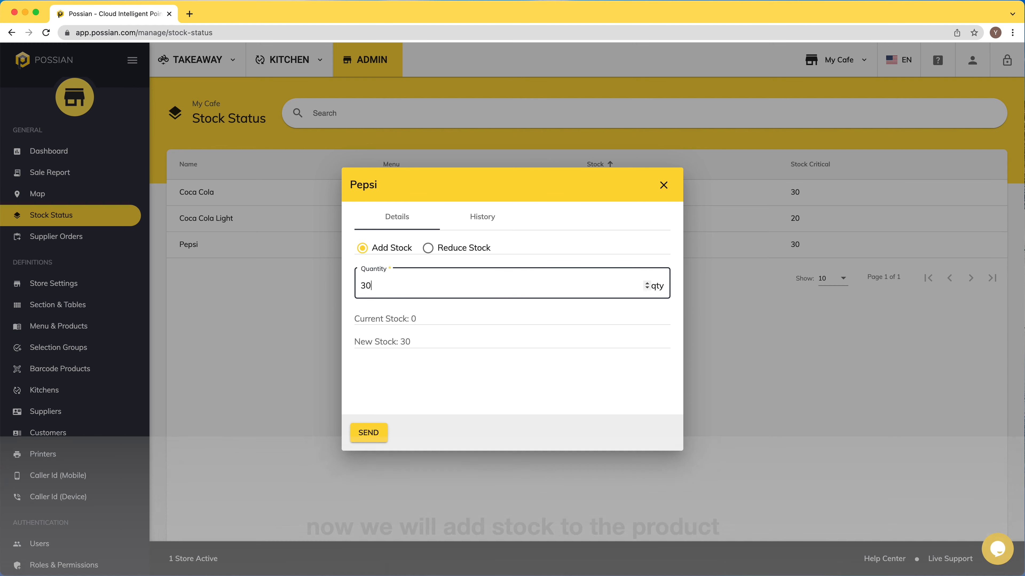
pyautogui.click(369, 434)
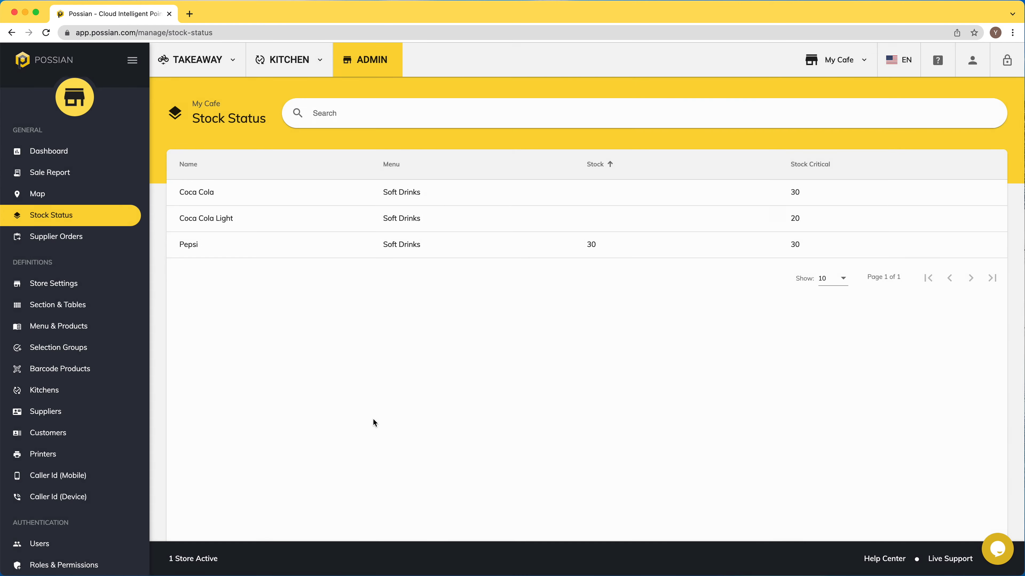
pyautogui.click(192, 59)
pyautogui.click(211, 128)
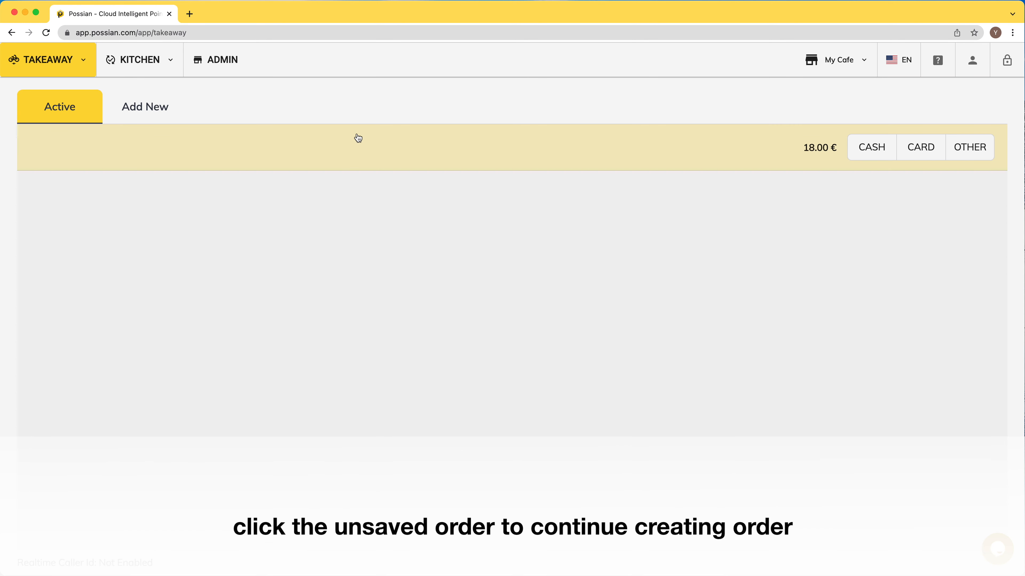
# - Add two Pepsi to the unsaved 18.00 € takeaway order and save it
pyautogui.click(354, 145)
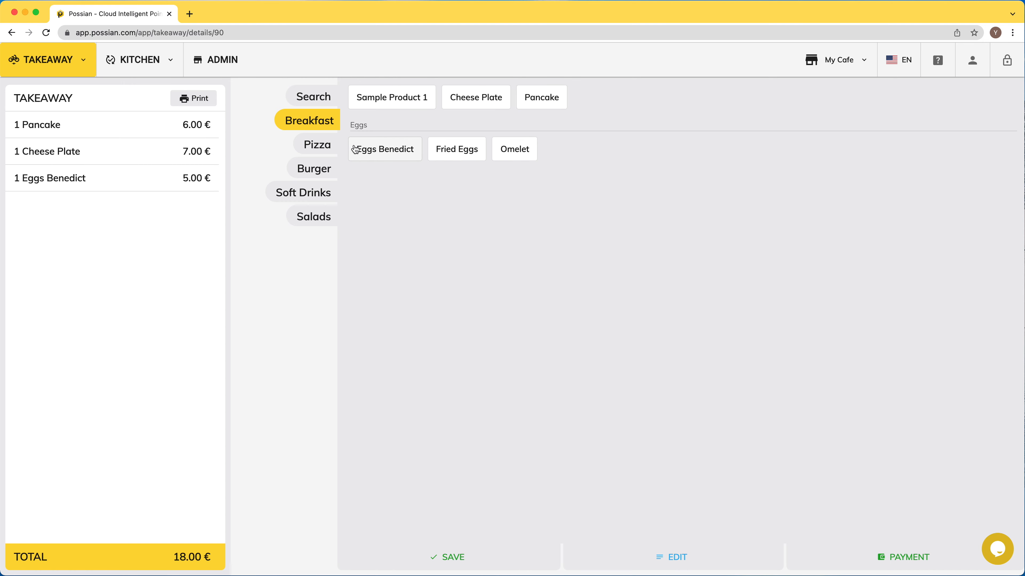
pyautogui.click(307, 195)
pyautogui.click(365, 94)
pyautogui.click(366, 97)
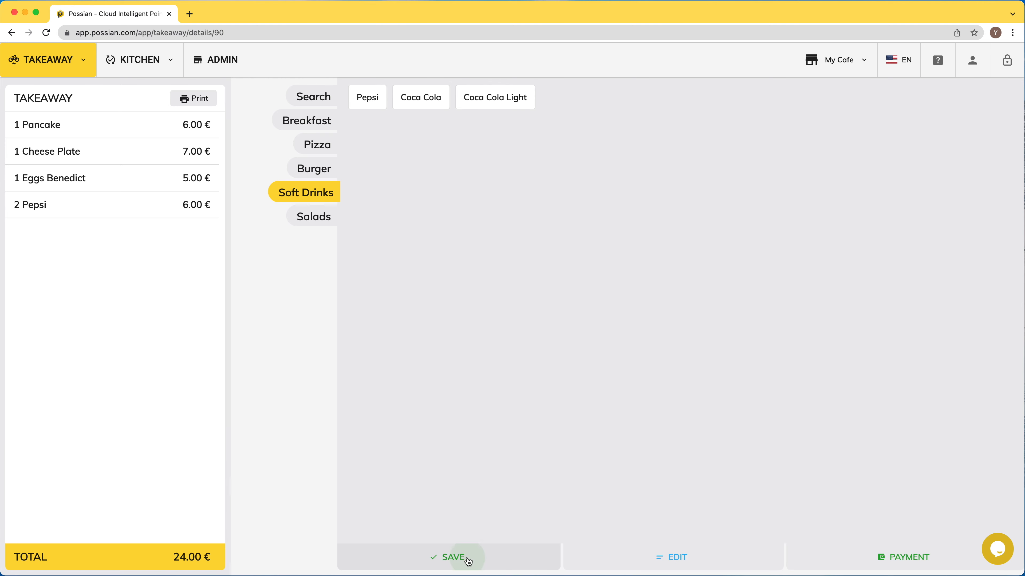
pyautogui.click(466, 556)
# - Enter the customer's phone, name and address, assign a courier, and save the details
pyautogui.click(302, 116)
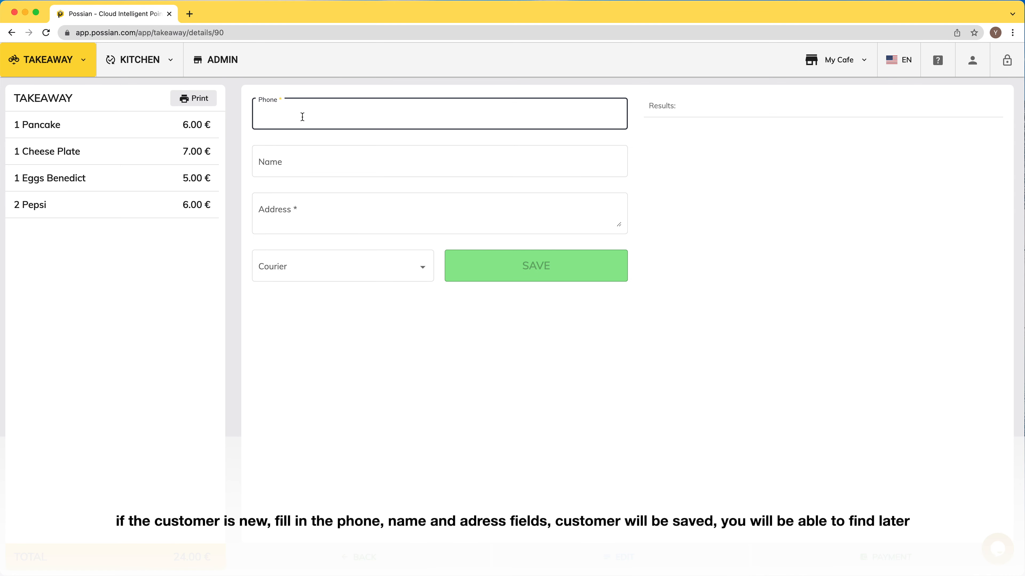
pyautogui.press('Tab')
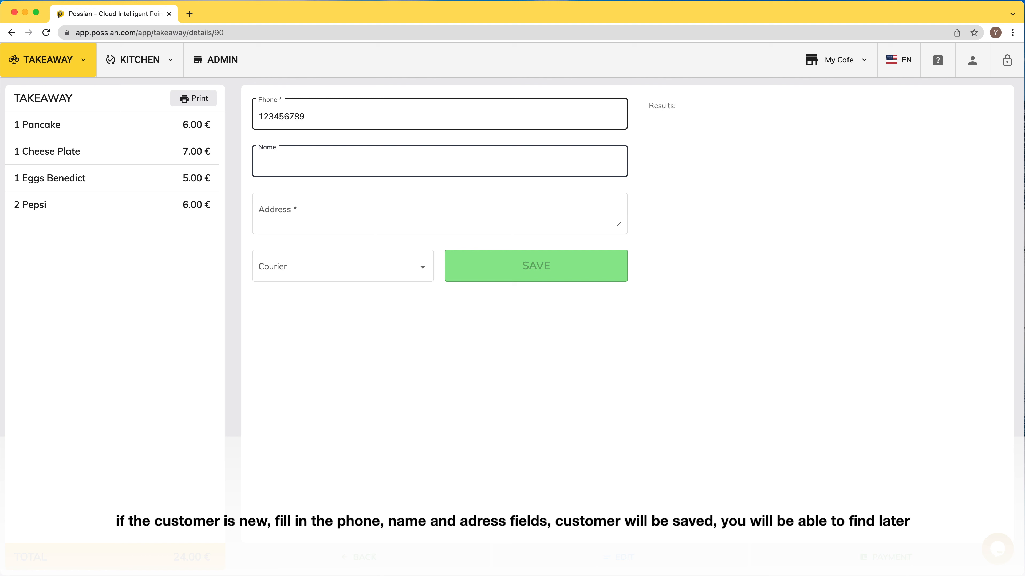
pyautogui.press('Tab')
pyautogui.write('Some adress, 1 Road,')
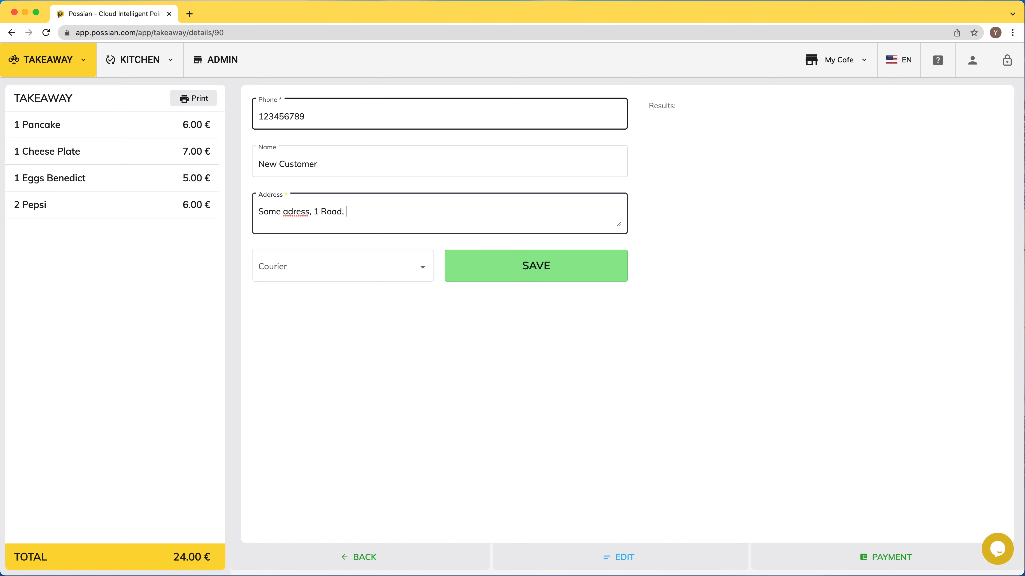
pyautogui.click(329, 268)
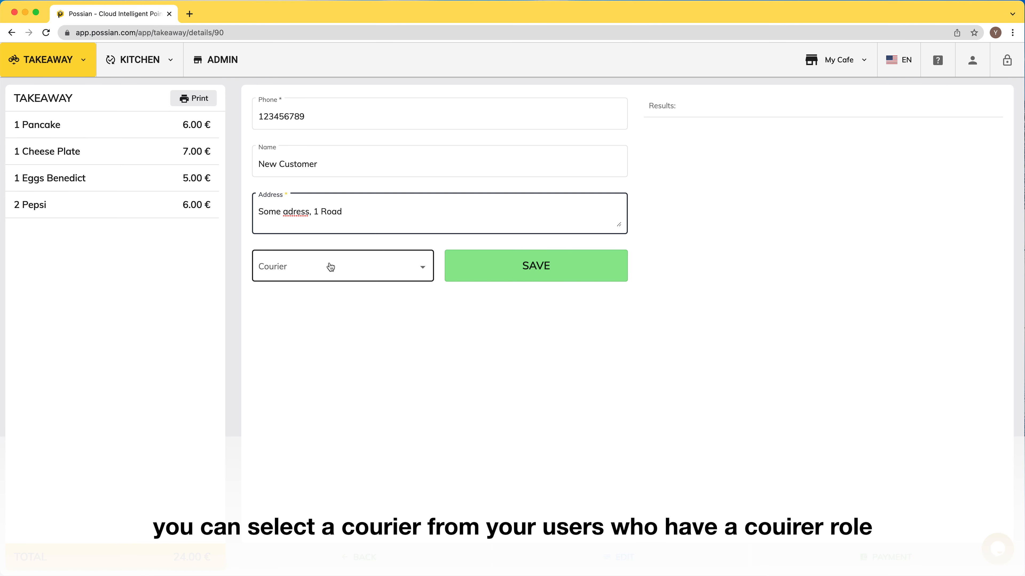
pyautogui.click(313, 298)
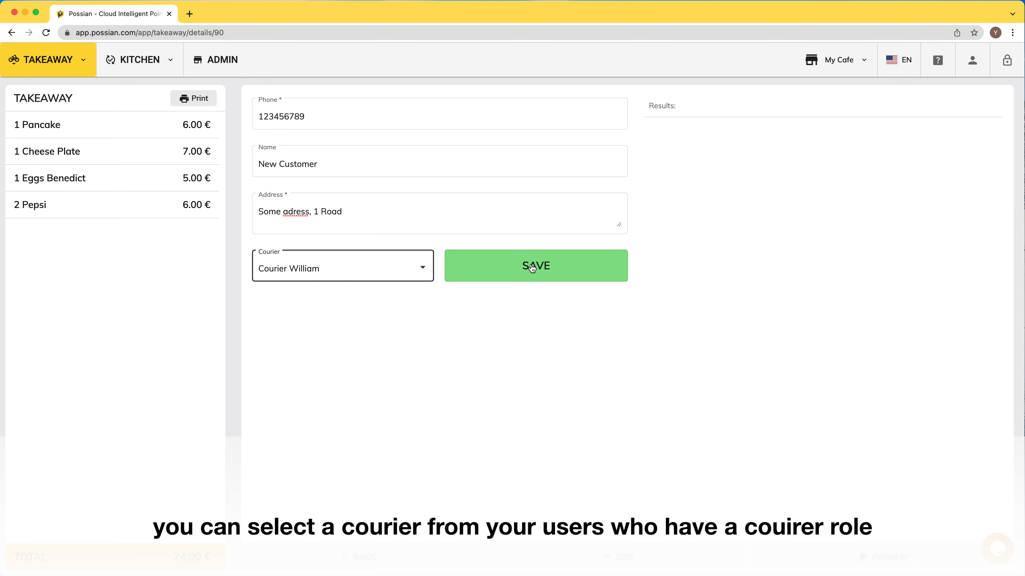
pyautogui.click(515, 274)
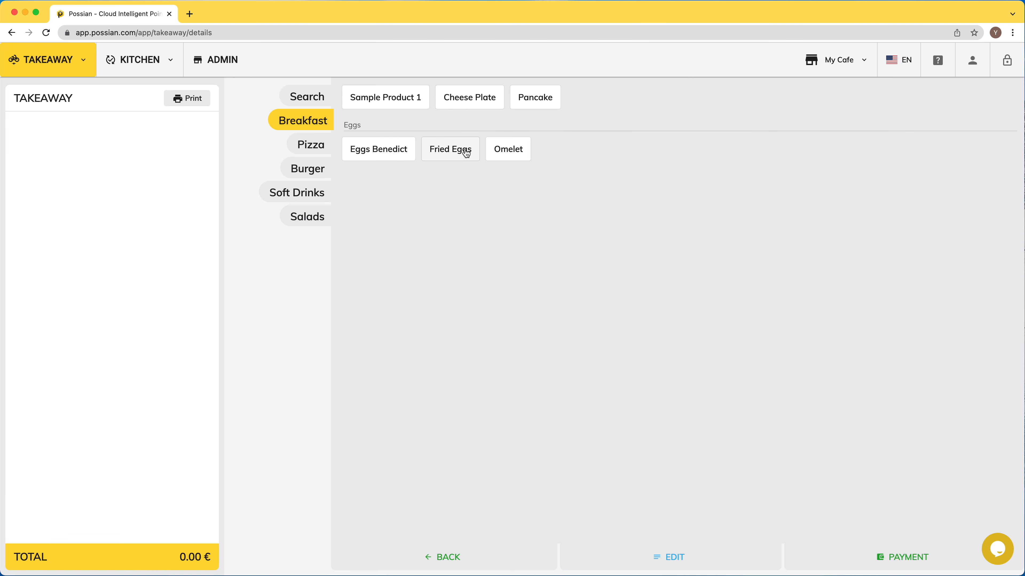
# - Add Fried Eggs with two Extra Eggs to the takeaway order
pyautogui.click(466, 153)
pyautogui.click(161, 252)
pyautogui.click(162, 254)
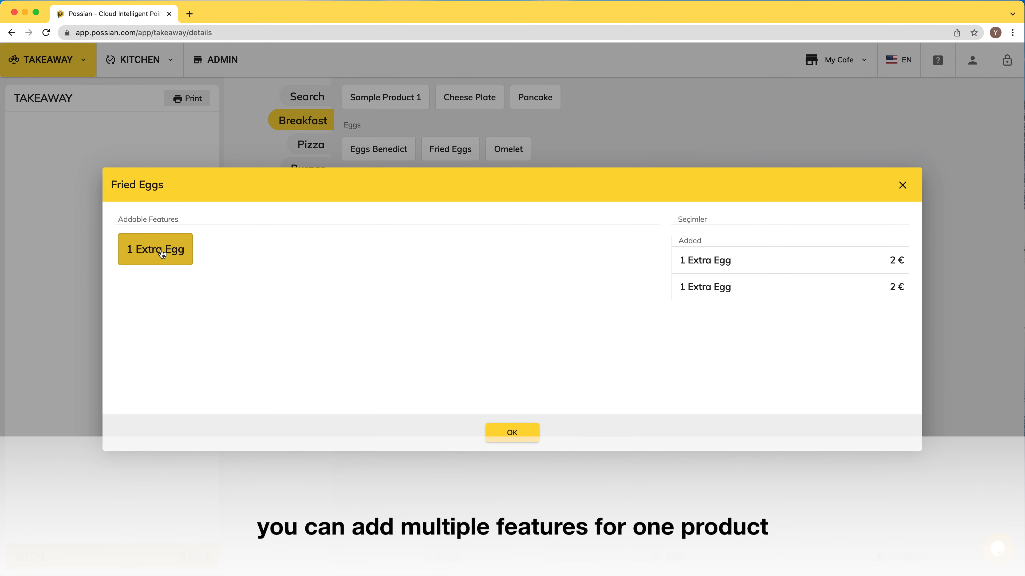
pyautogui.click(511, 436)
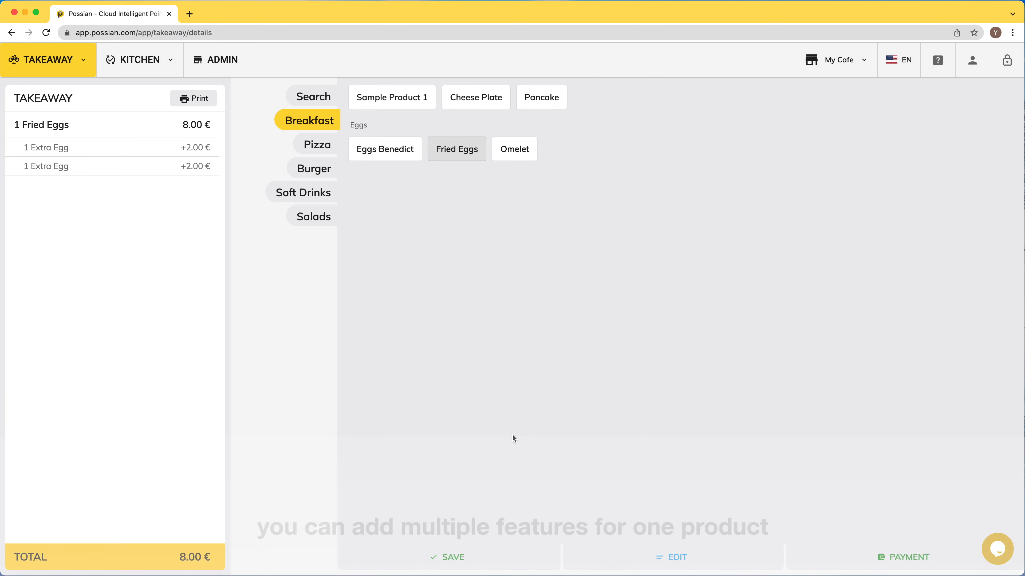
# - Add a Neapolitan Pizza with Mushroom, Sausage and Black Olives toppings, plus Pepsi
pyautogui.click(314, 150)
pyautogui.click(382, 100)
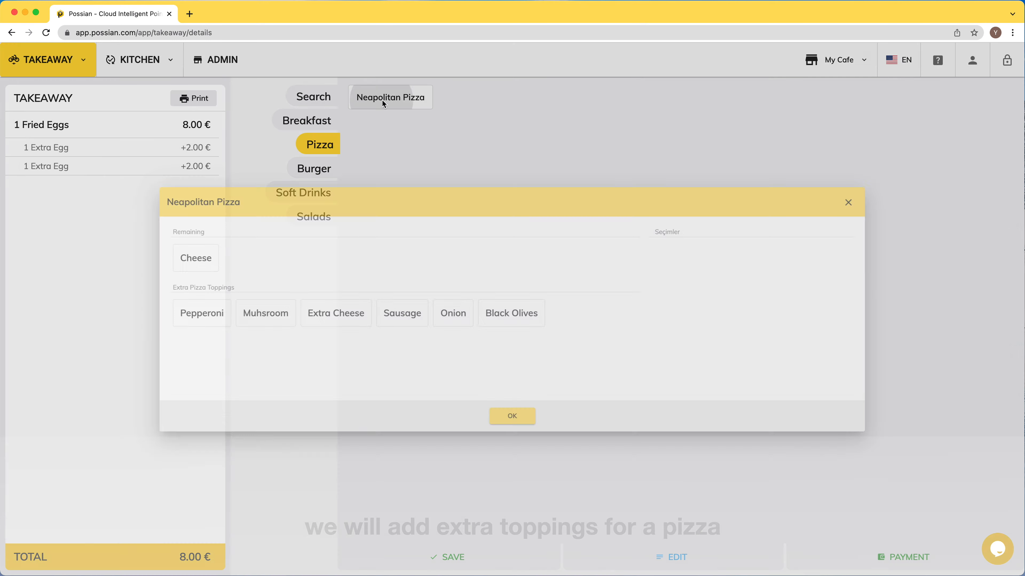
pyautogui.click(242, 315)
pyautogui.click(385, 316)
pyautogui.click(476, 321)
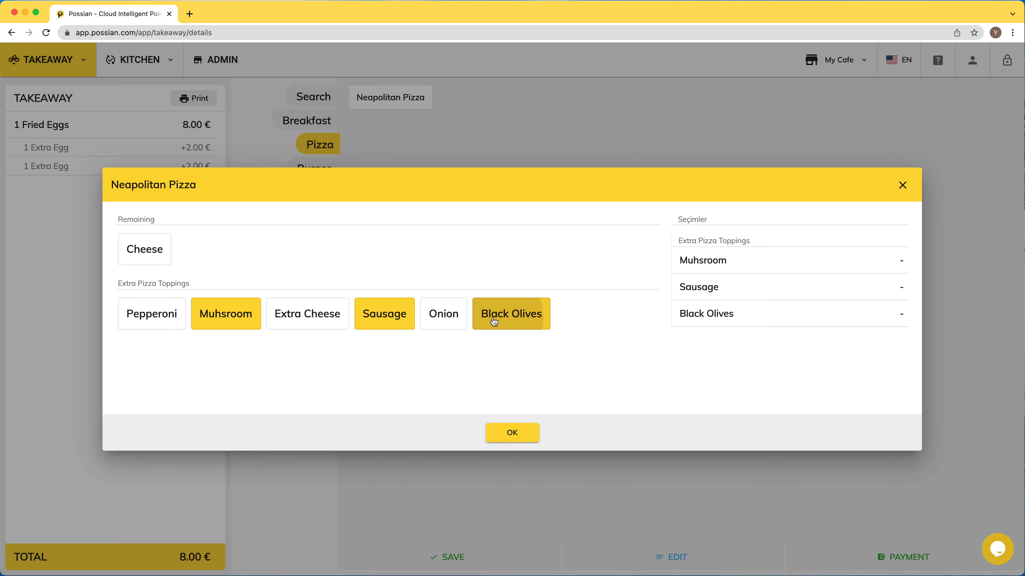
pyautogui.click(513, 435)
pyautogui.click(305, 193)
pyautogui.click(367, 100)
pyautogui.click(367, 100)
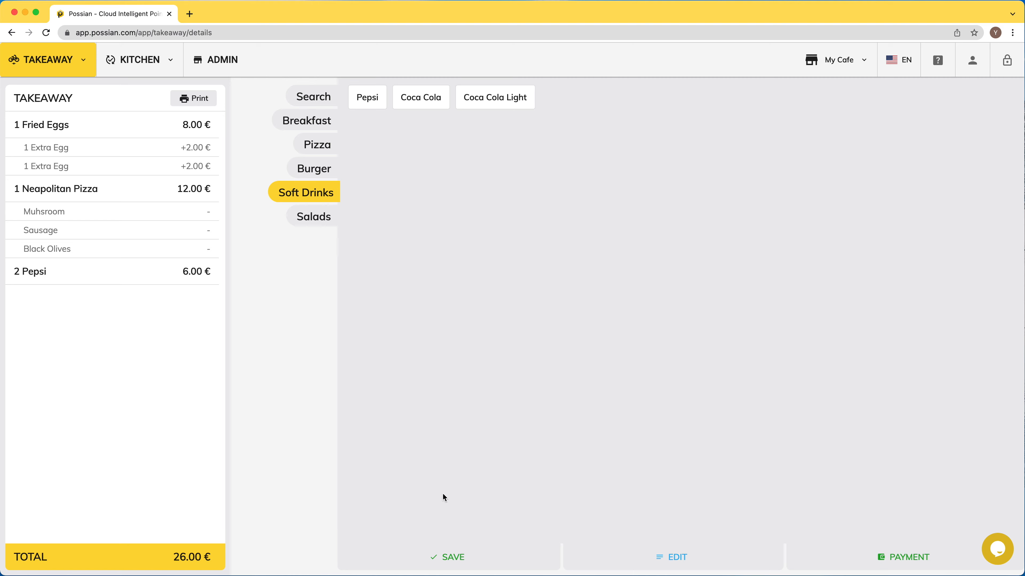
# - Save the 26.00 € order for the customer found by phone search, with a courier assigned
pyautogui.click(459, 559)
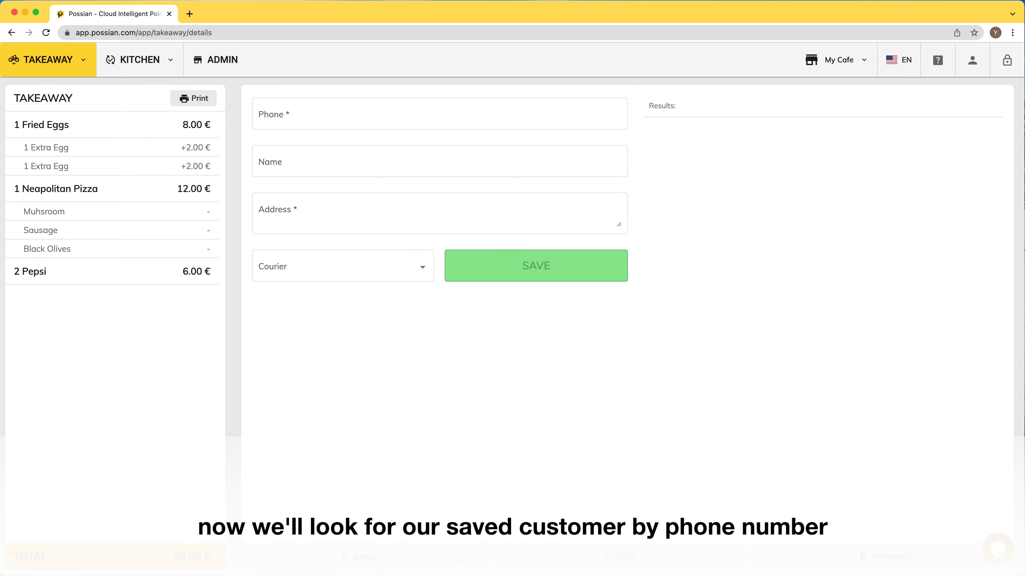
pyautogui.click(309, 119)
pyautogui.write('1234')
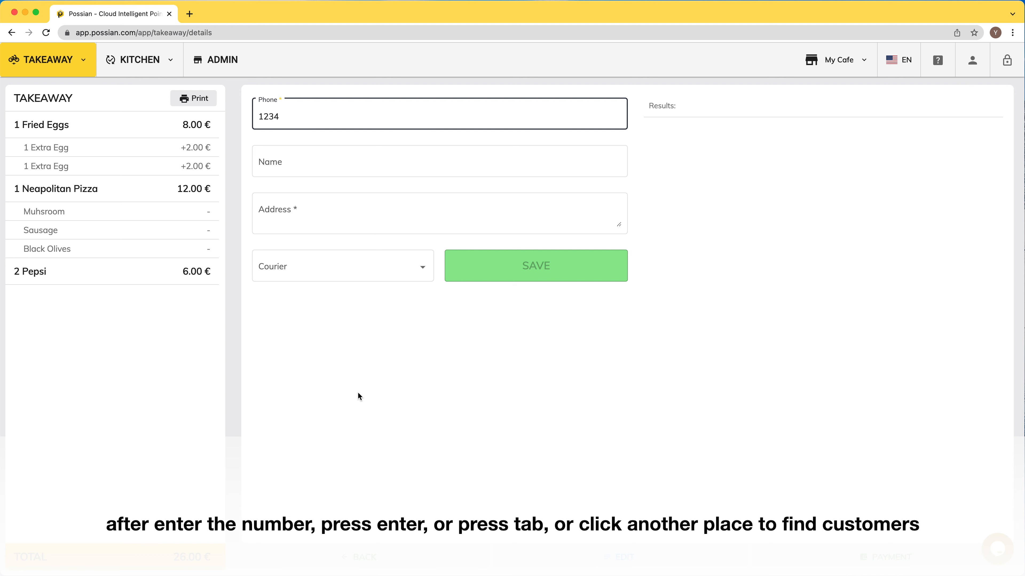
pyautogui.click(358, 395)
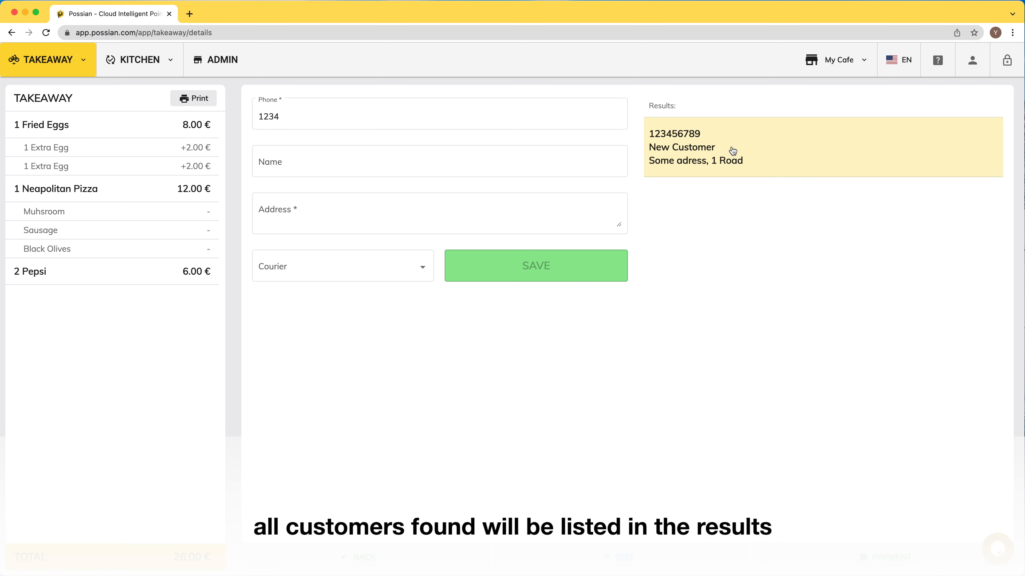
pyautogui.click(733, 151)
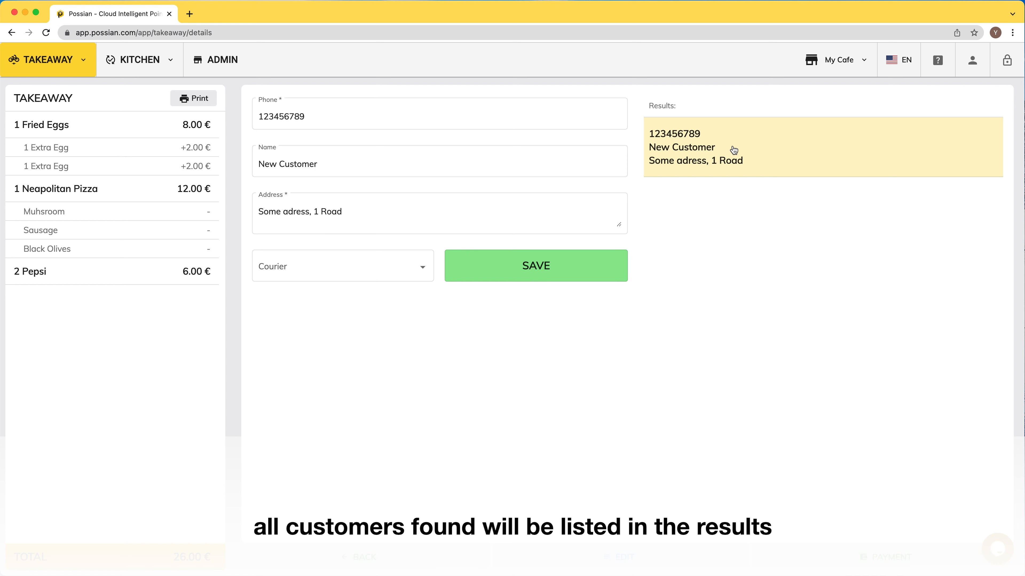
pyautogui.click(361, 276)
pyautogui.click(357, 293)
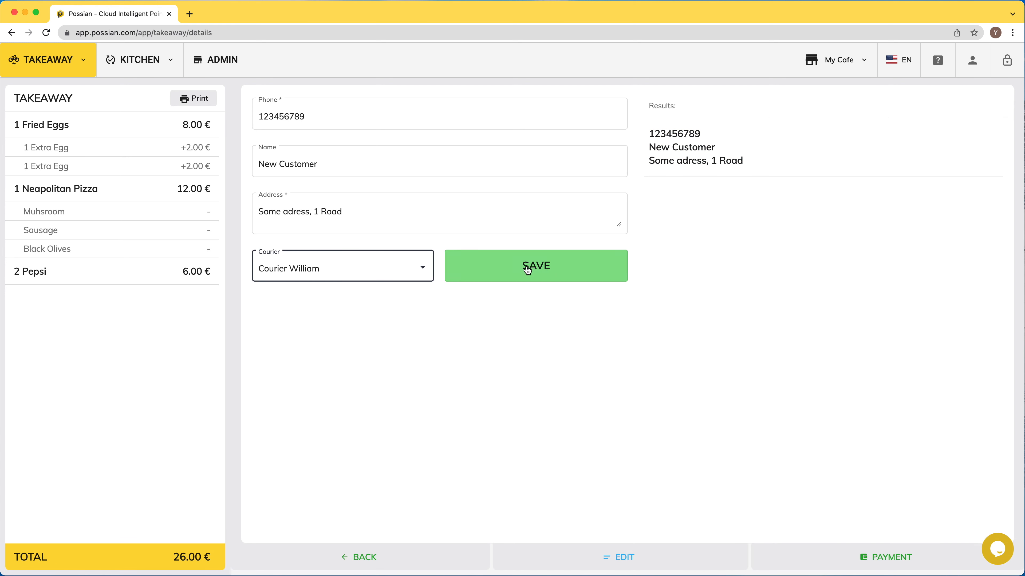
pyautogui.click(527, 269)
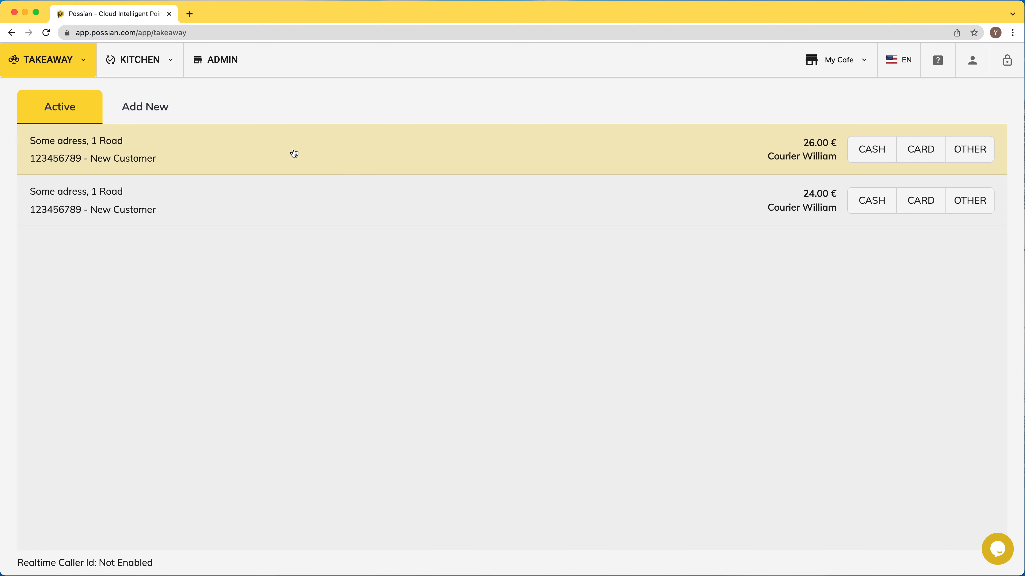
# - Pay the 26.00 € takeaway order in full by card and complete it
pyautogui.click(264, 149)
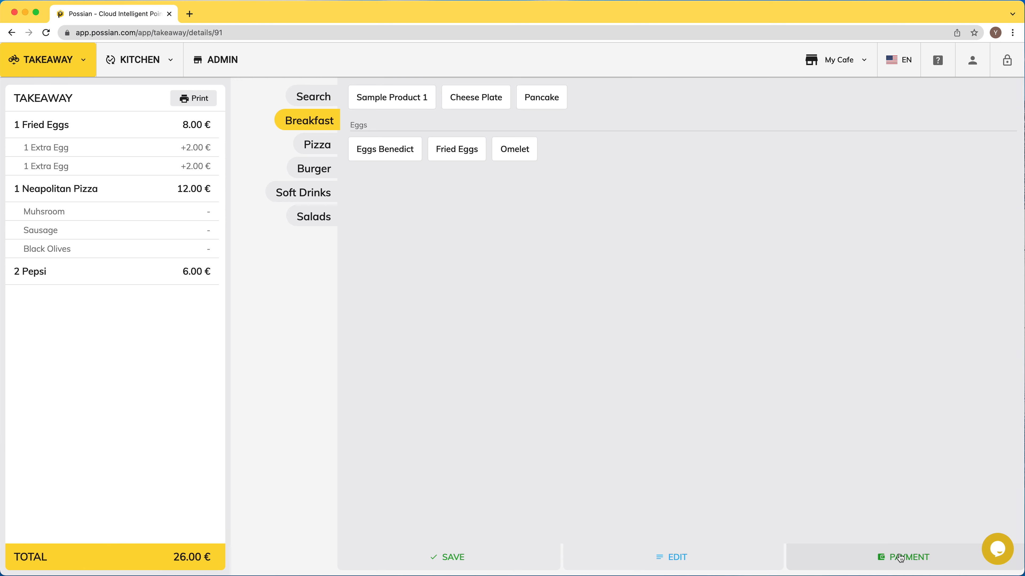
pyautogui.click(899, 552)
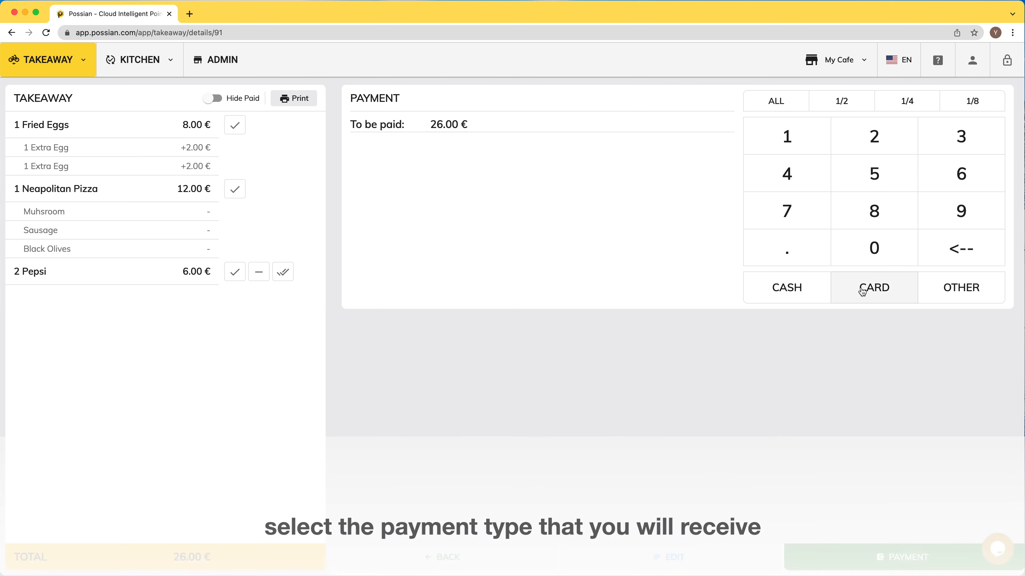
pyautogui.click(872, 291)
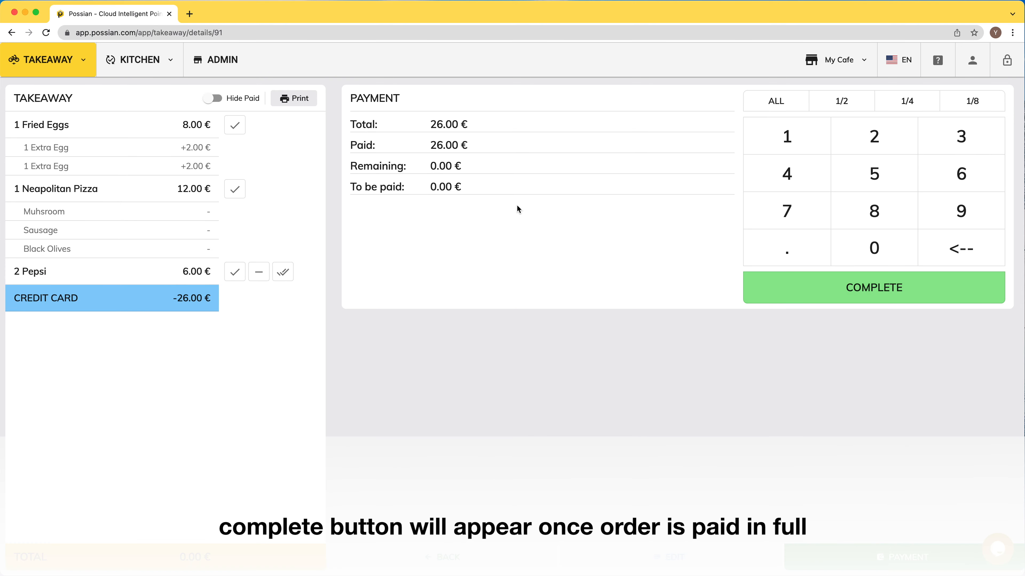
pyautogui.click(879, 297)
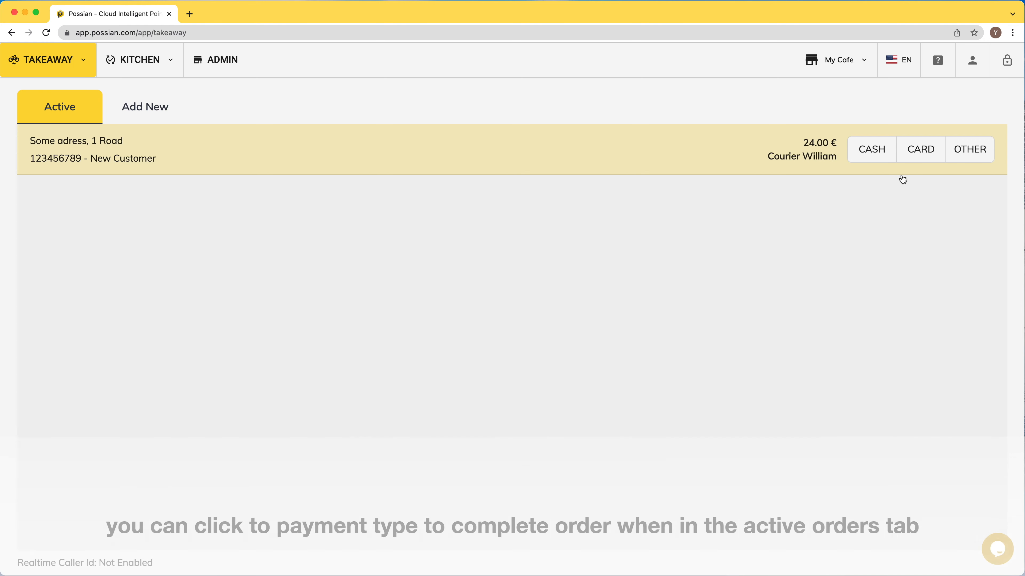
# - Pay for the Pancake and Eggs Benedict in cash, then hide the paid items
pyautogui.click(878, 154)
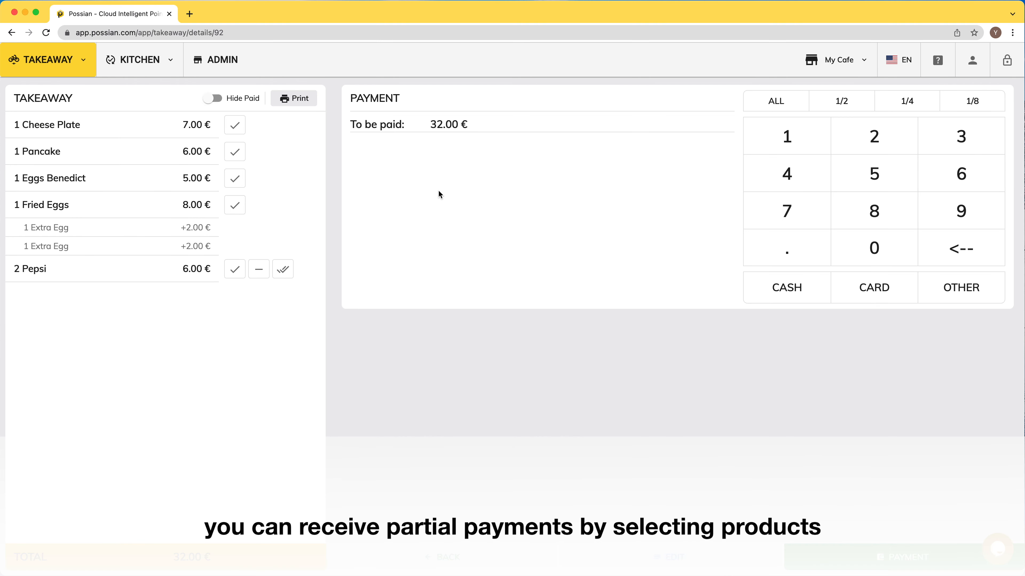
pyautogui.click(235, 151)
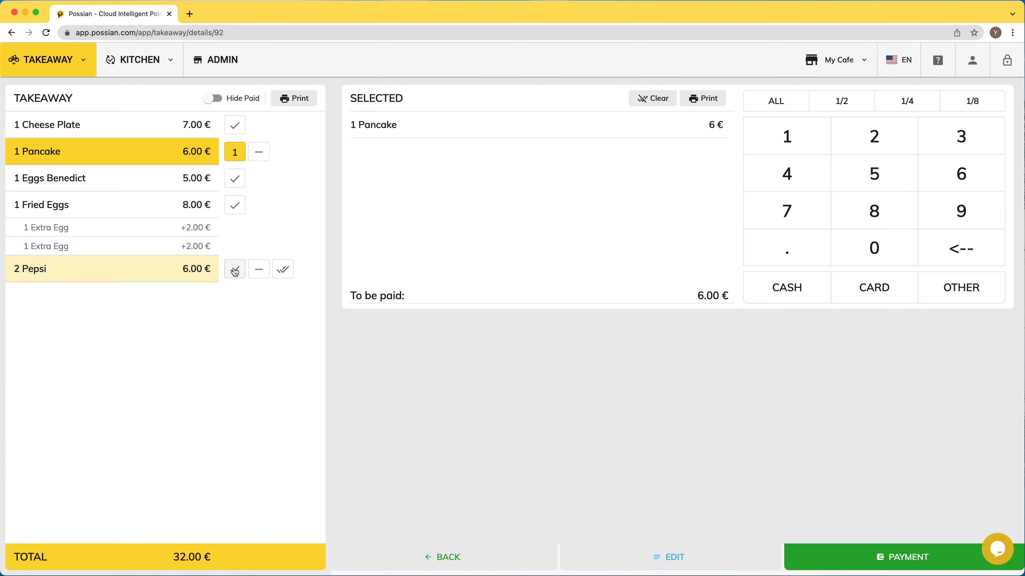
pyautogui.click(236, 177)
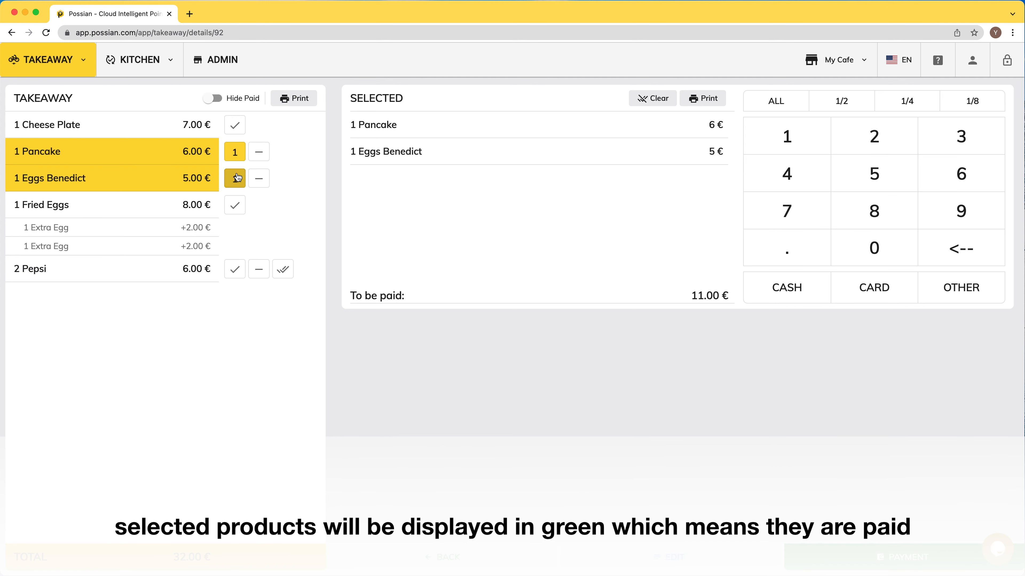
pyautogui.click(797, 288)
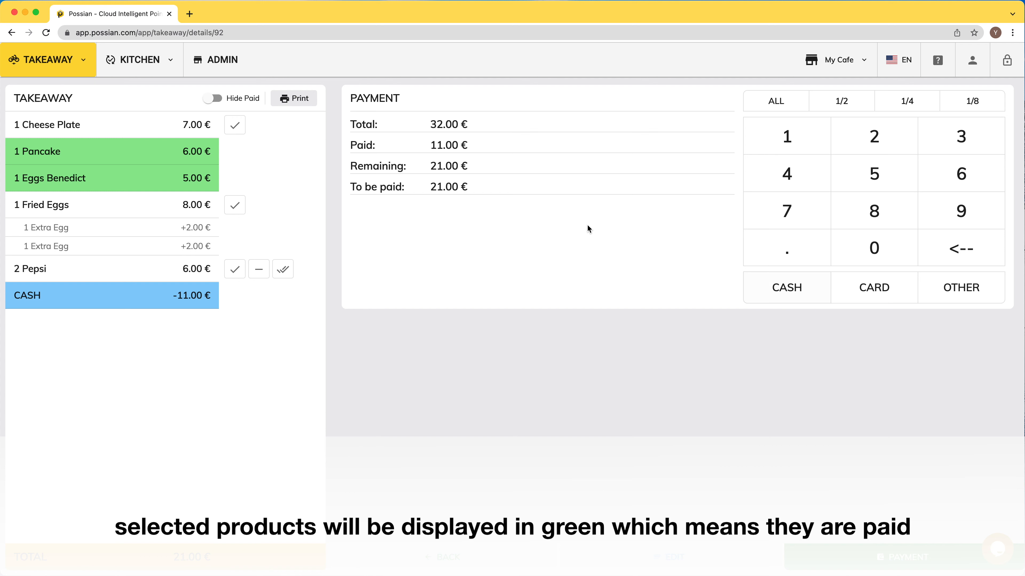
pyautogui.click(212, 99)
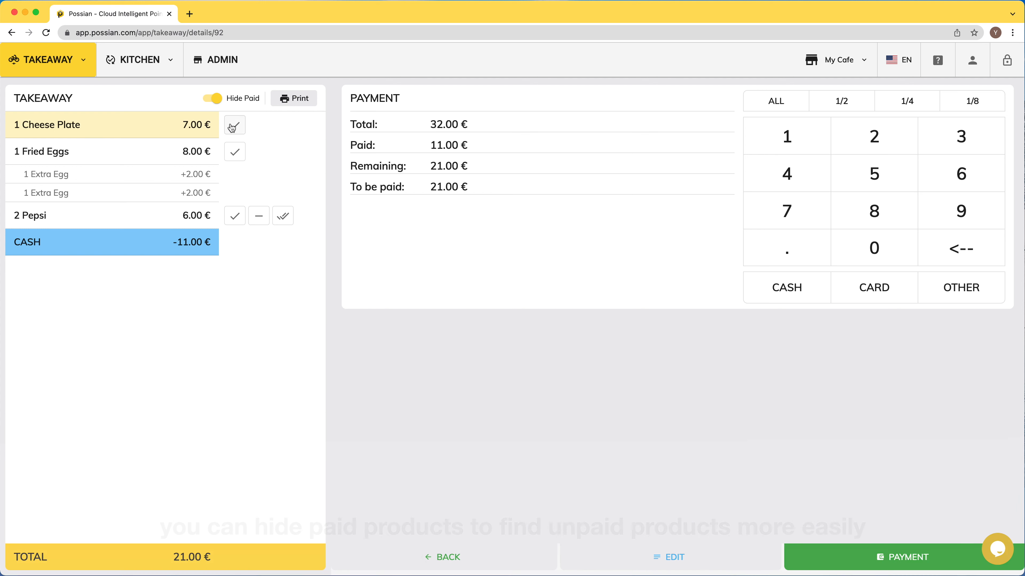
# - Pay one Pepsi in cash, the other by card, Fried Eggs and Cheese Plate in cash, and complete
pyautogui.click(235, 216)
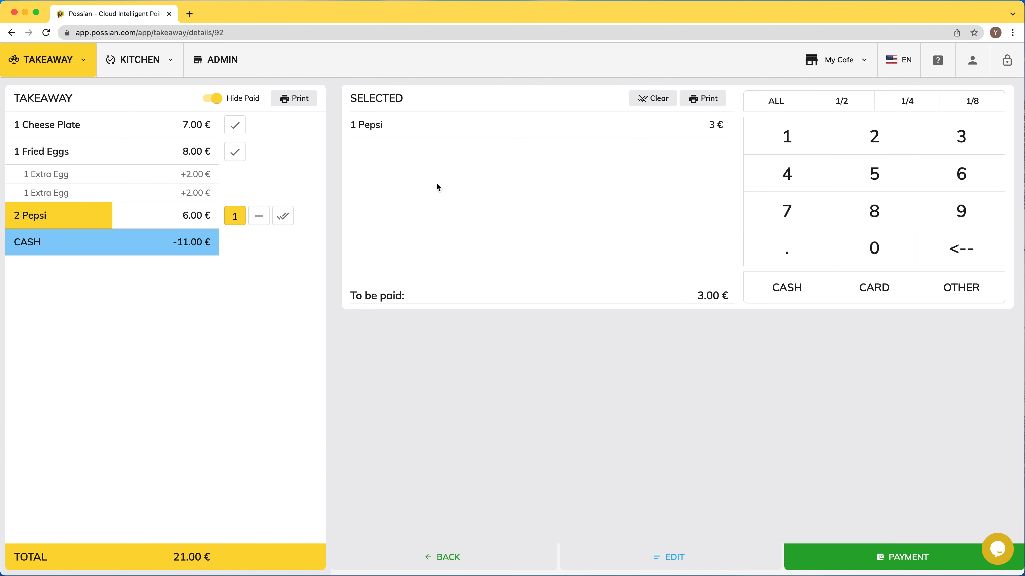
pyautogui.click(787, 288)
pyautogui.click(235, 216)
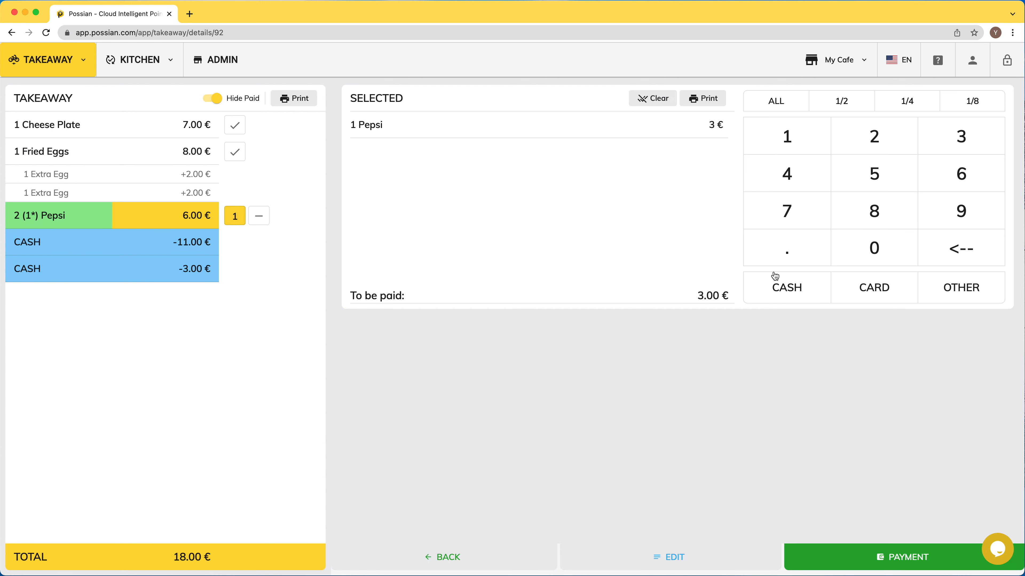
pyautogui.click(872, 287)
pyautogui.click(235, 151)
pyautogui.click(234, 124)
pyautogui.click(786, 288)
pyautogui.click(840, 287)
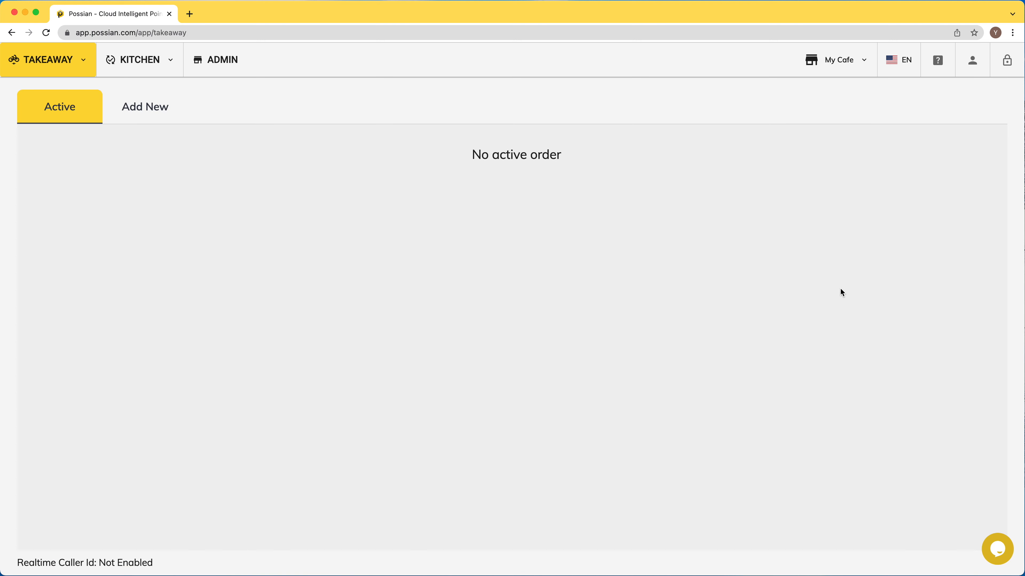
# - Pay the 24.00 € order with 10.00 € cash and 14.00 € by card, and complete it
pyautogui.click(331, 156)
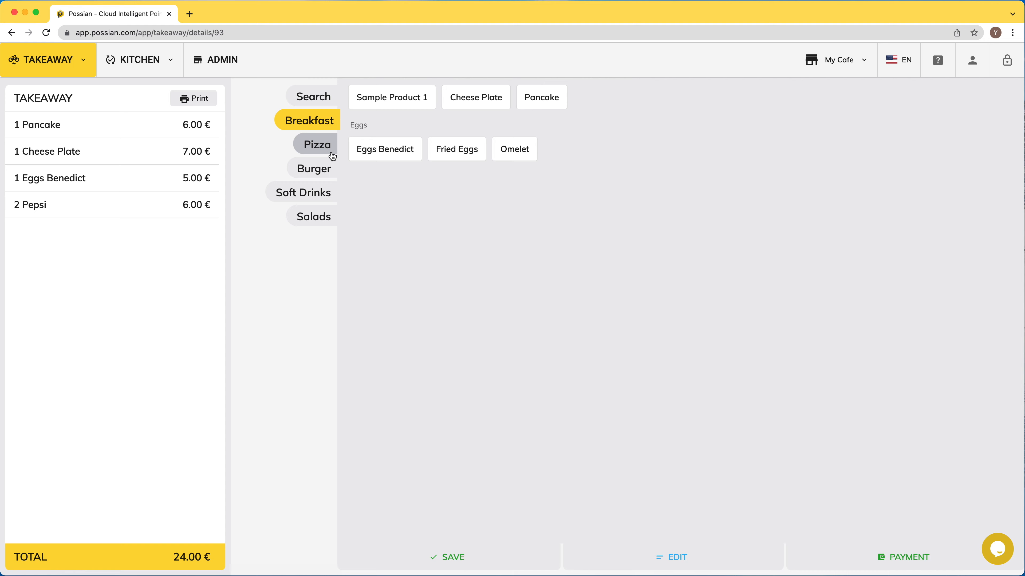
pyautogui.click(877, 563)
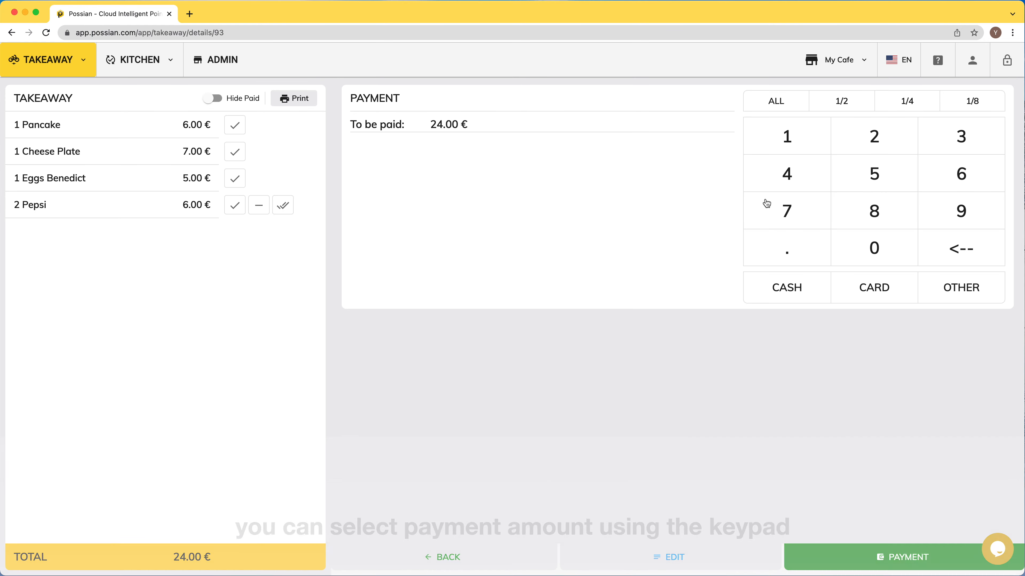
pyautogui.click(788, 137)
pyautogui.click(875, 255)
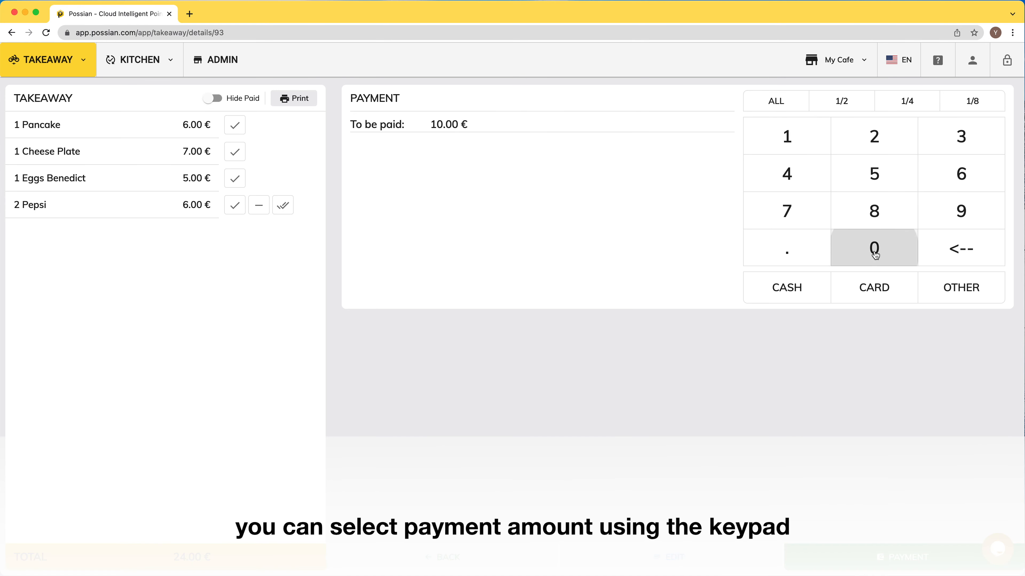
pyautogui.click(774, 293)
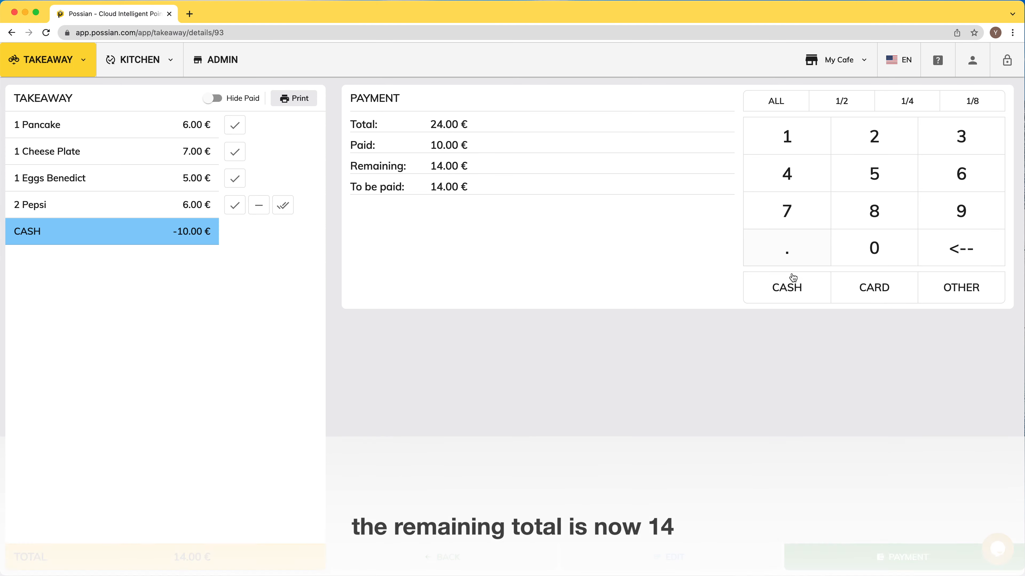
pyautogui.click(876, 297)
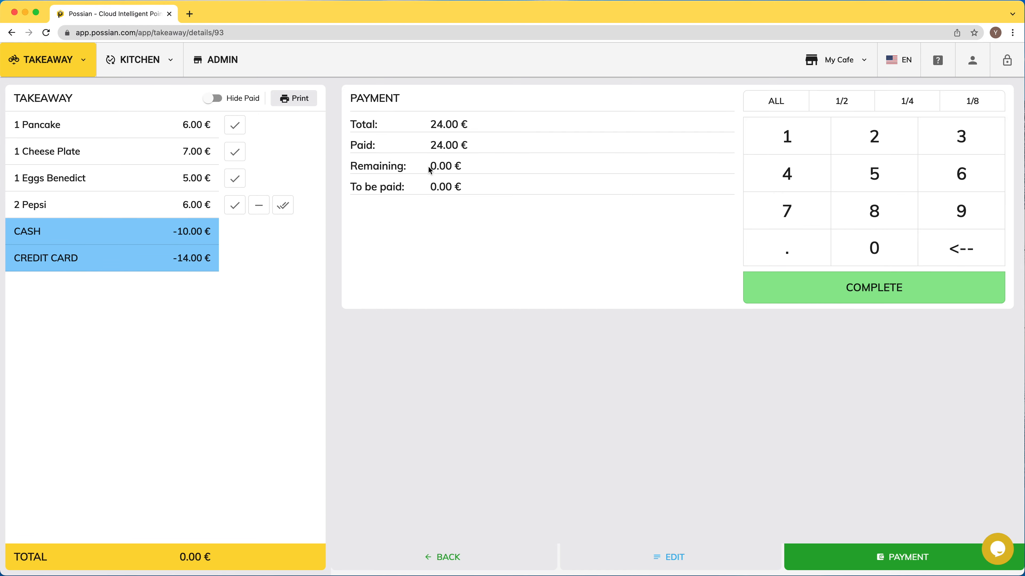
pyautogui.click(857, 288)
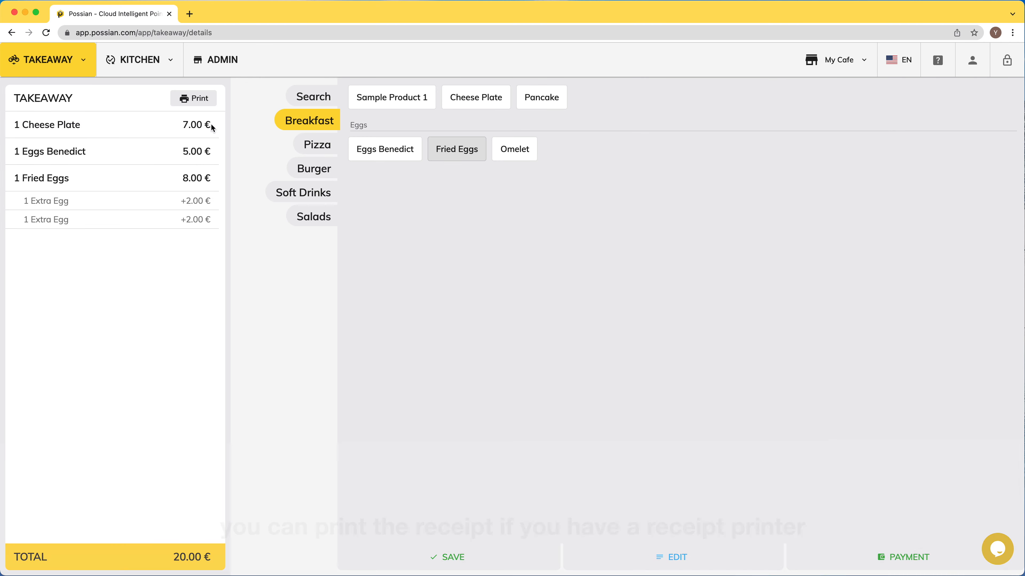
# - Try printing the next order's receipt and dismiss the 'No receipt printer found' notice
pyautogui.click(192, 101)
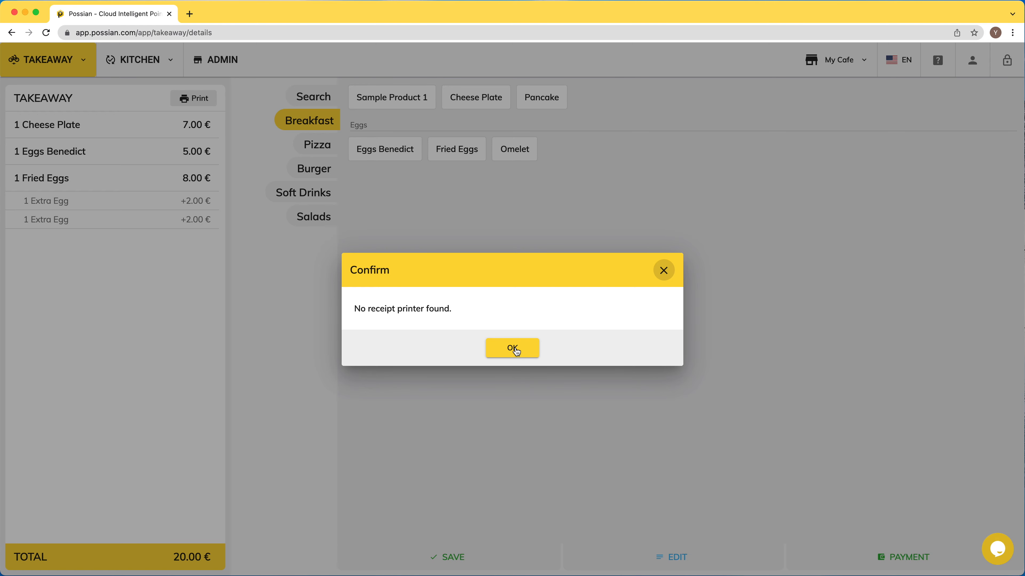
pyautogui.click(512, 349)
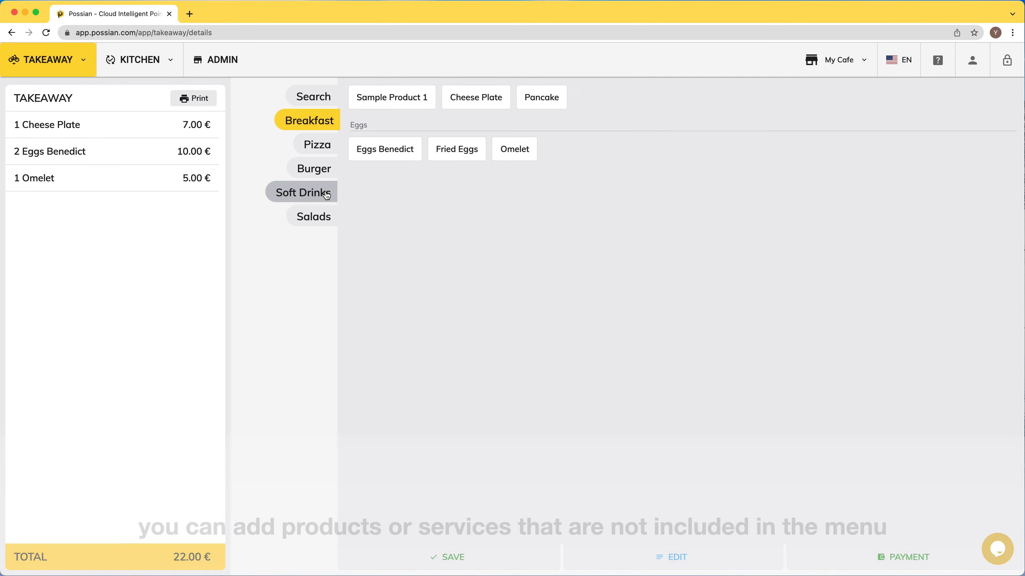
pyautogui.click(327, 196)
# - Add a Pepsi and 2 custom 'Product or service for customer.' items at 20.00 €, saving at 48.00 €
pyautogui.click(370, 100)
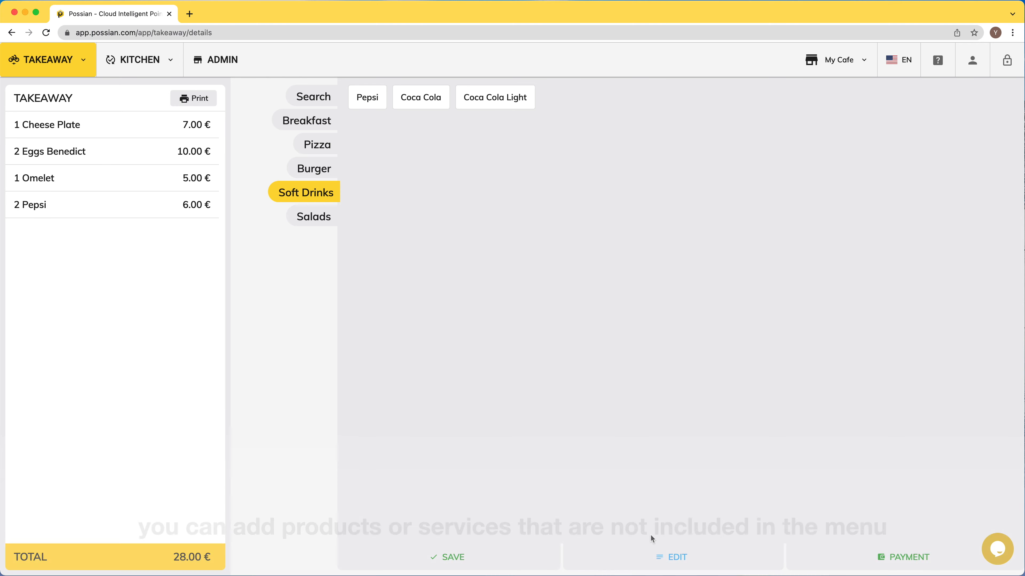
pyautogui.click(658, 556)
pyautogui.click(455, 124)
pyautogui.click(454, 258)
pyautogui.write('Product or service for cus')
pyautogui.press('Tab')
pyautogui.write('20')
pyautogui.press('Tab')
pyautogui.write('2')
pyautogui.click(483, 410)
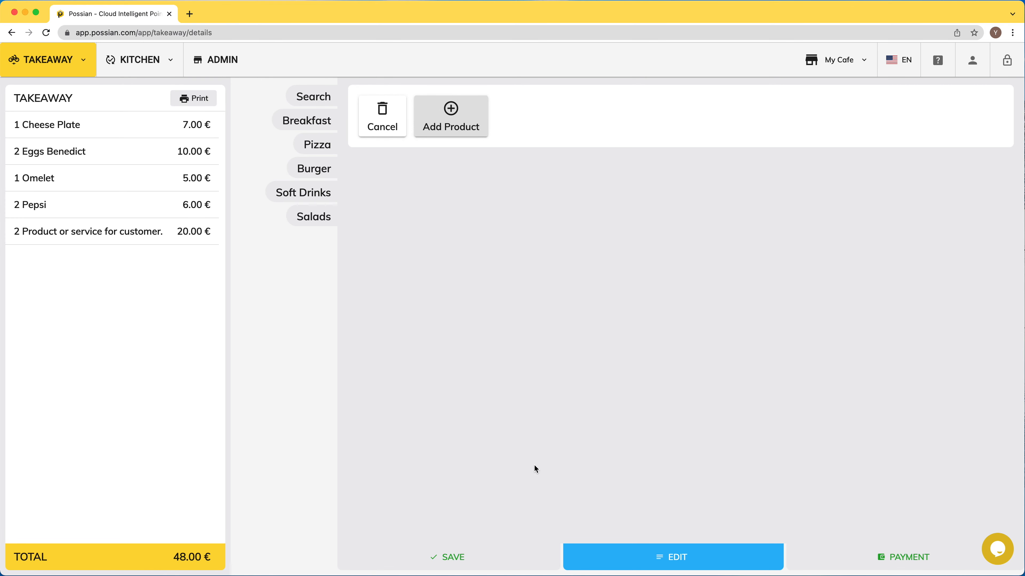
pyautogui.click(476, 556)
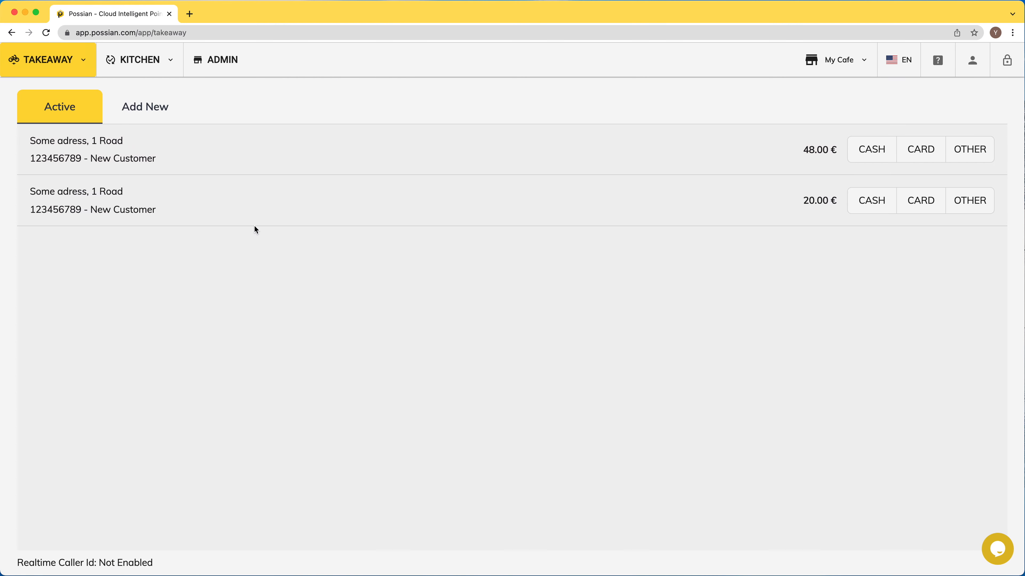
# - Cancel the whole 48.00 € takeaway order, then open the admin Sale Report
pyautogui.click(168, 155)
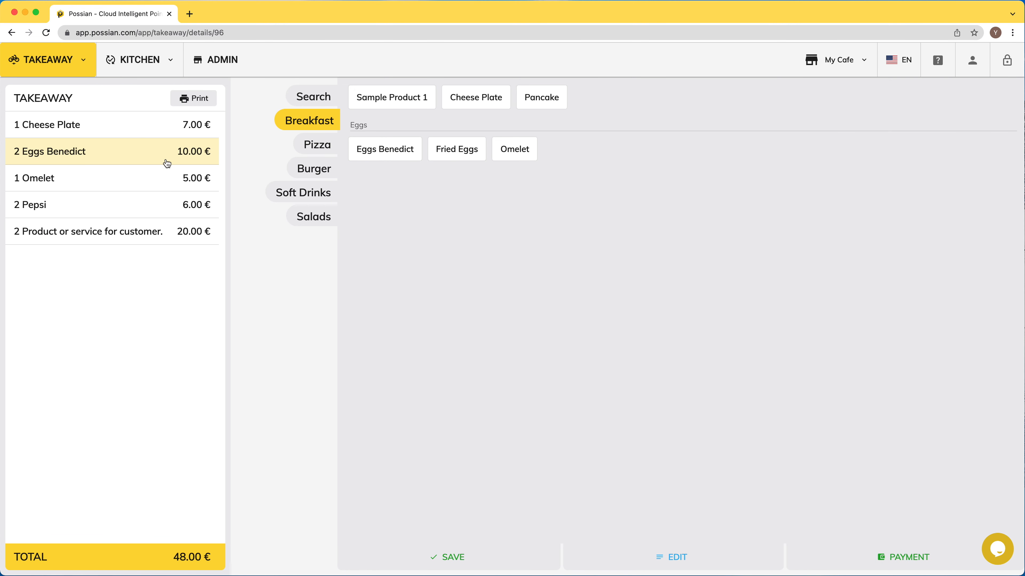
pyautogui.click(667, 559)
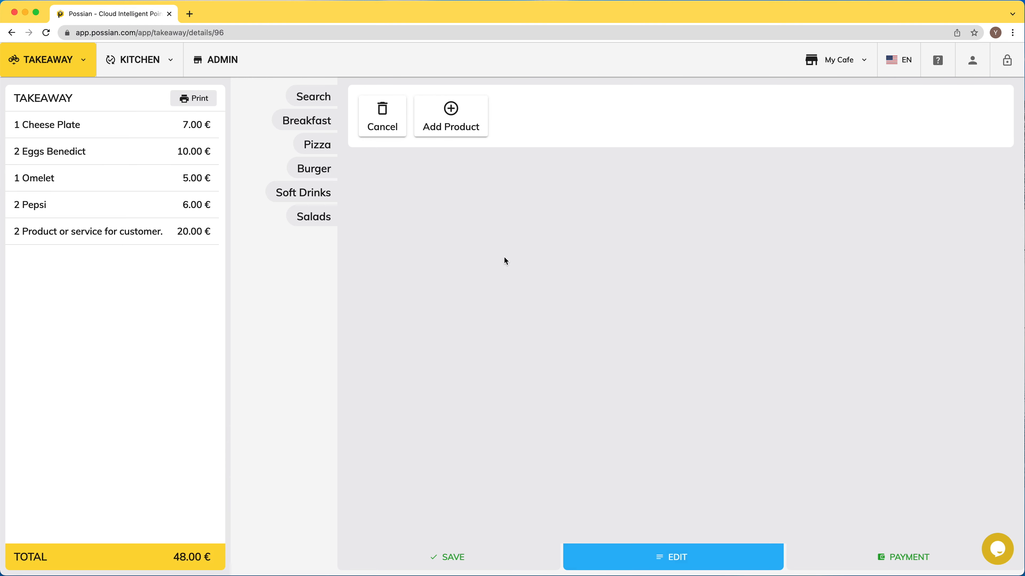
pyautogui.click(379, 117)
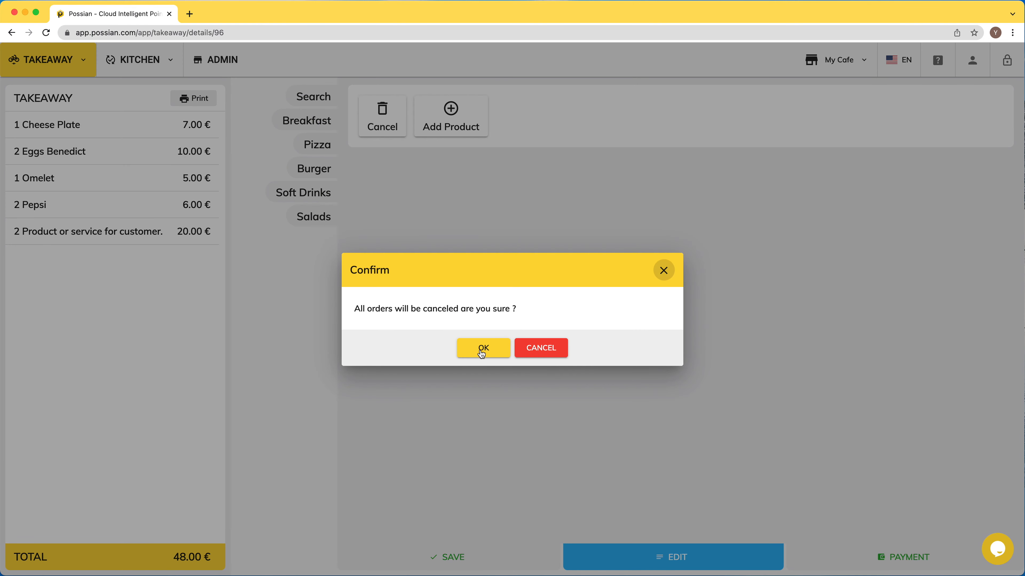
pyautogui.click(486, 348)
pyautogui.click(216, 60)
pyautogui.click(49, 173)
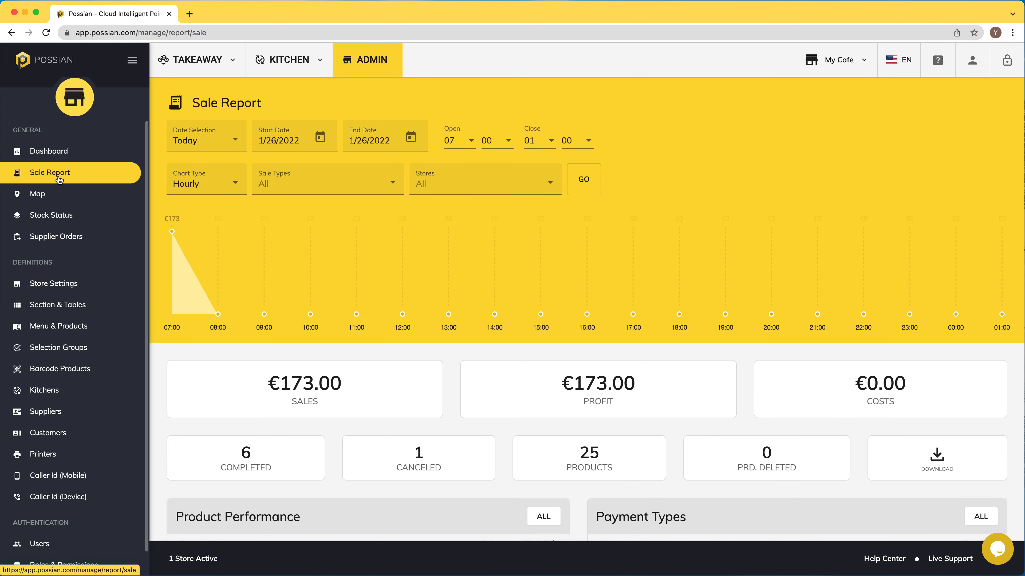
# - View the Sale Details of canceled sale Id 96, then add a Pepsi to the takeaway order
pyautogui.scroll(-10, 476, 286)
pyautogui.scroll(-5, 575, 293)
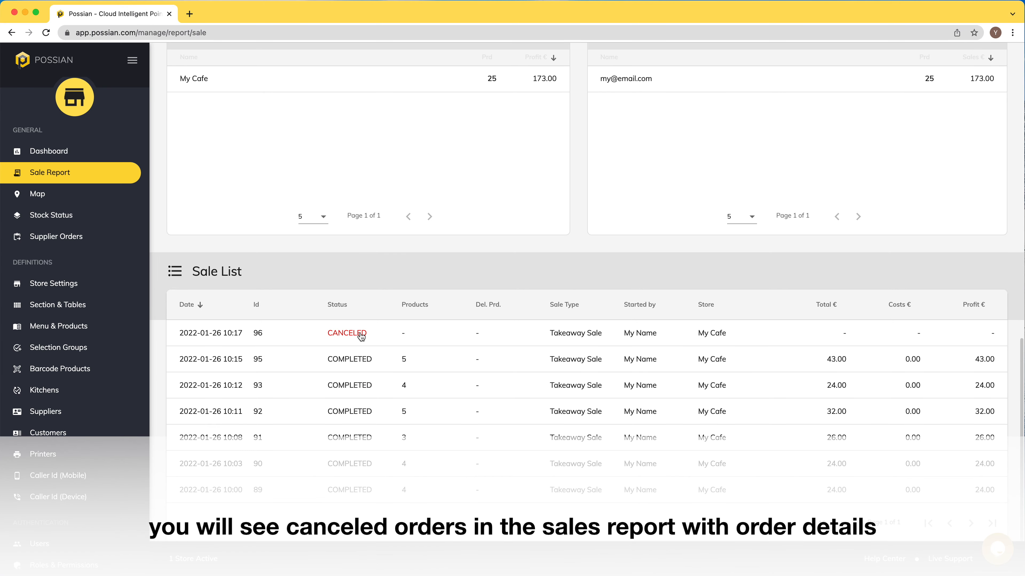
pyautogui.click(339, 333)
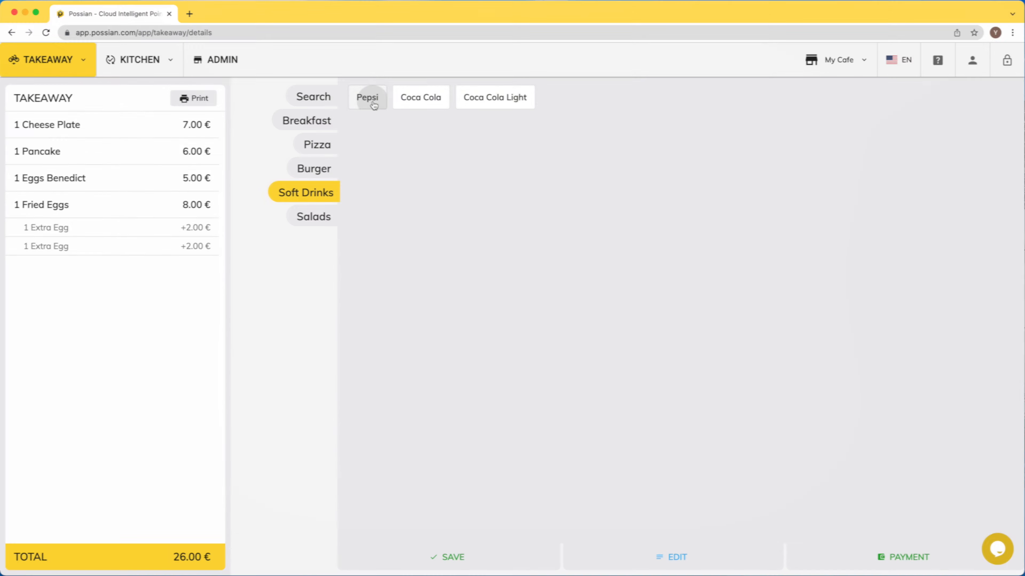
pyautogui.click(371, 101)
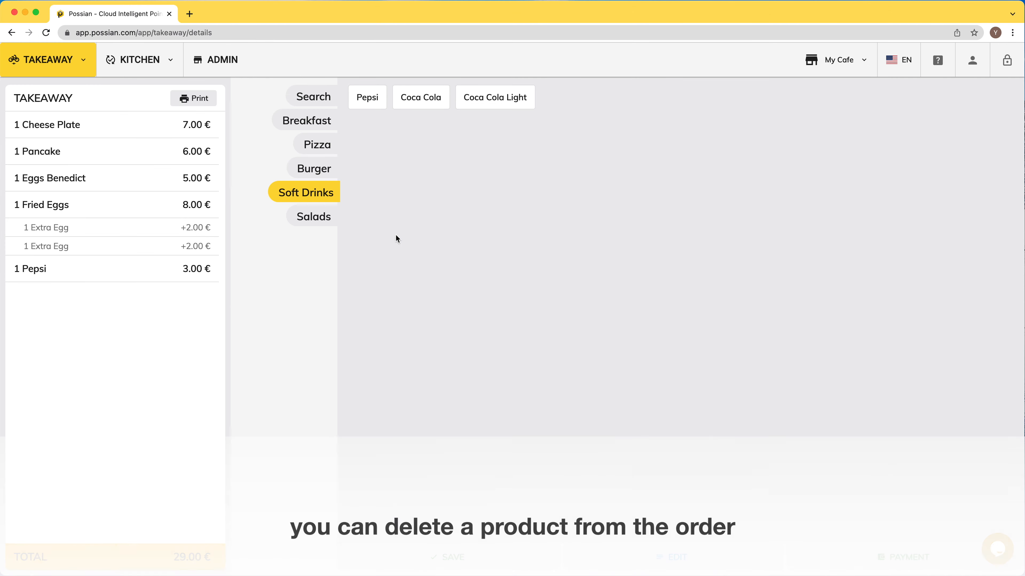
# - Delete the Eggs Benedict and Fried Eggs lines from the order
pyautogui.click(64, 183)
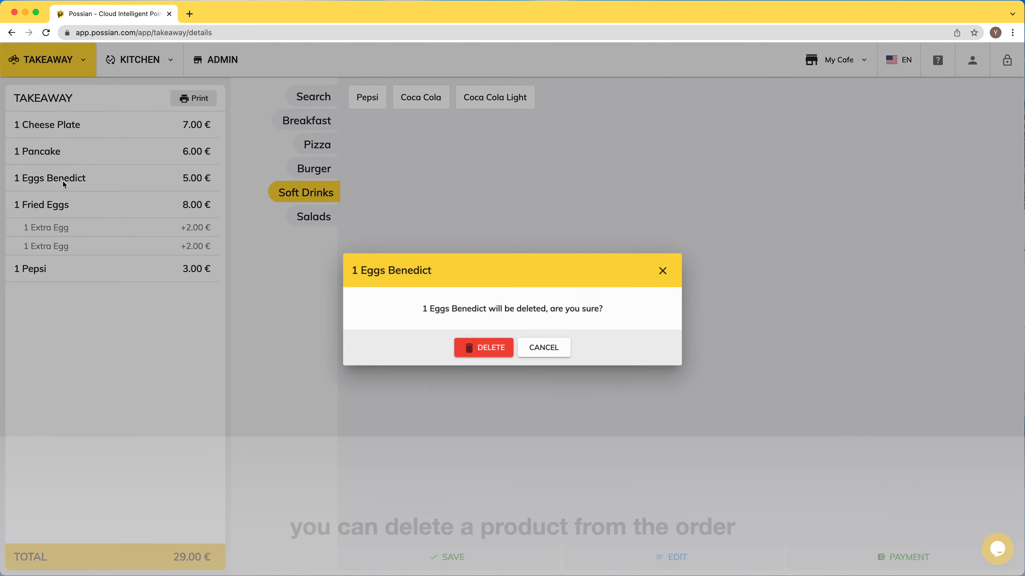
pyautogui.click(488, 354)
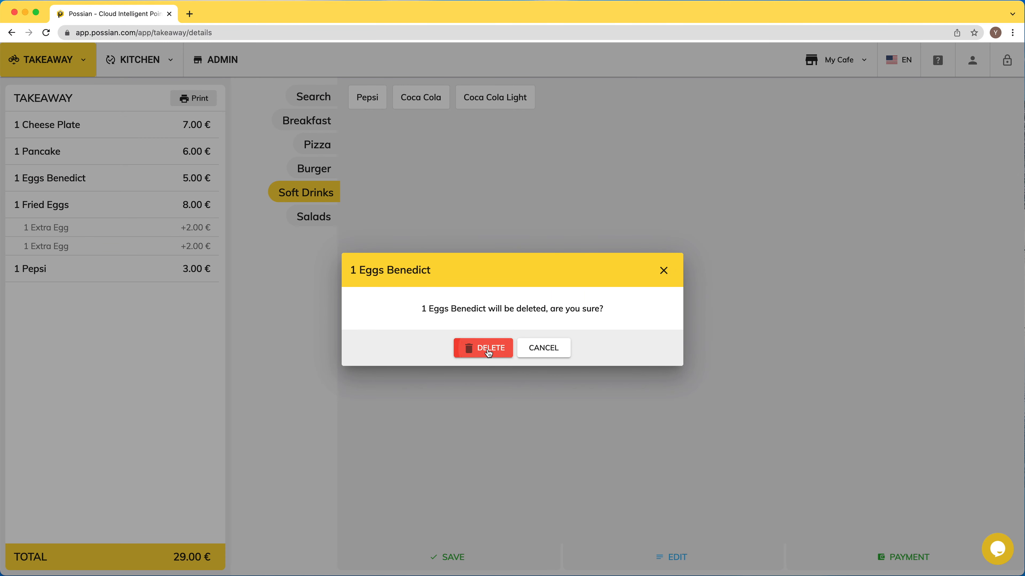
pyautogui.click(75, 181)
pyautogui.click(490, 355)
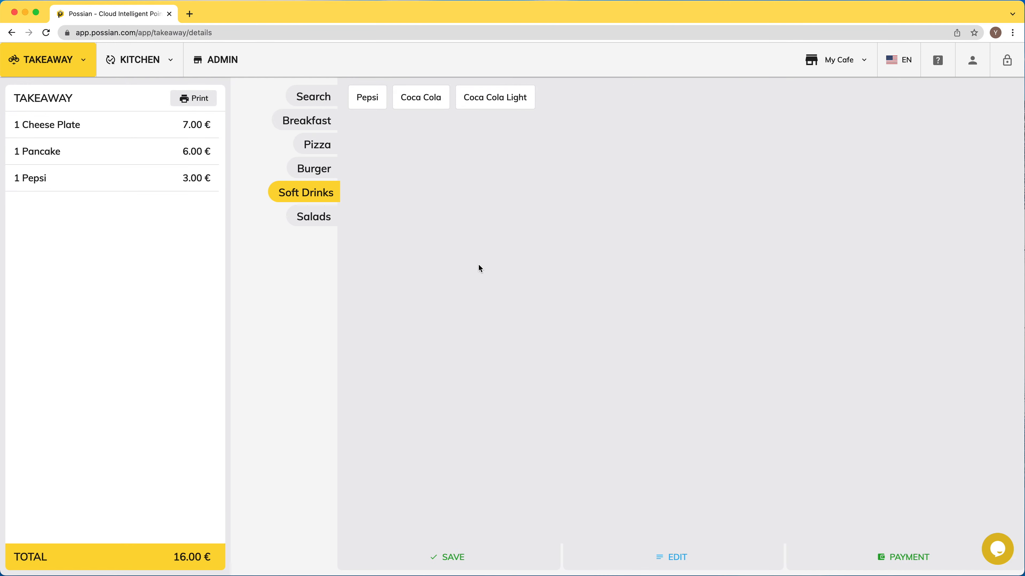
# - Save the 16.00 € order for the customer by phone number, pay it in cash, and go to admin
pyautogui.click(464, 559)
pyautogui.write('123456789')
pyautogui.click(553, 270)
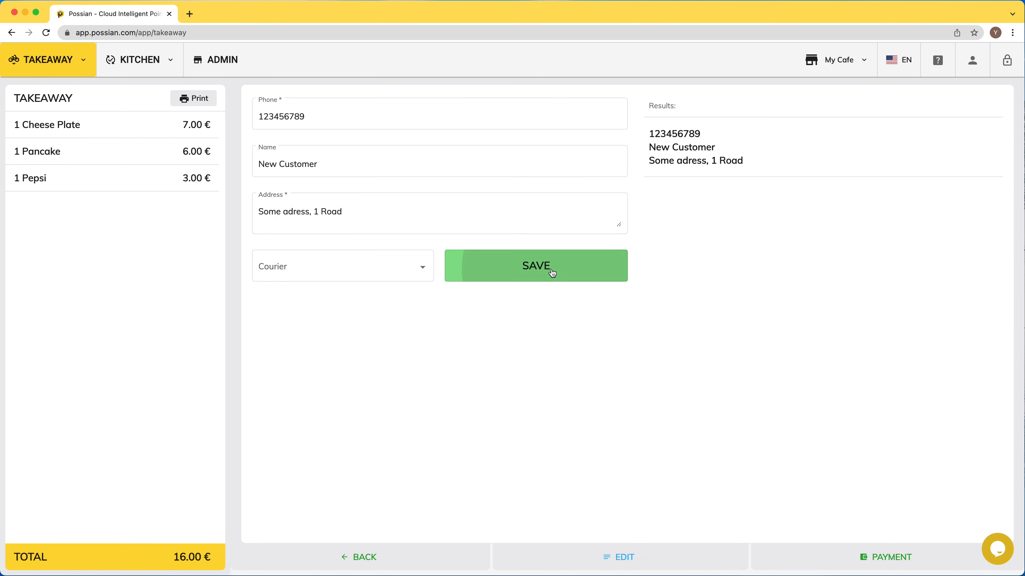
pyautogui.click(872, 150)
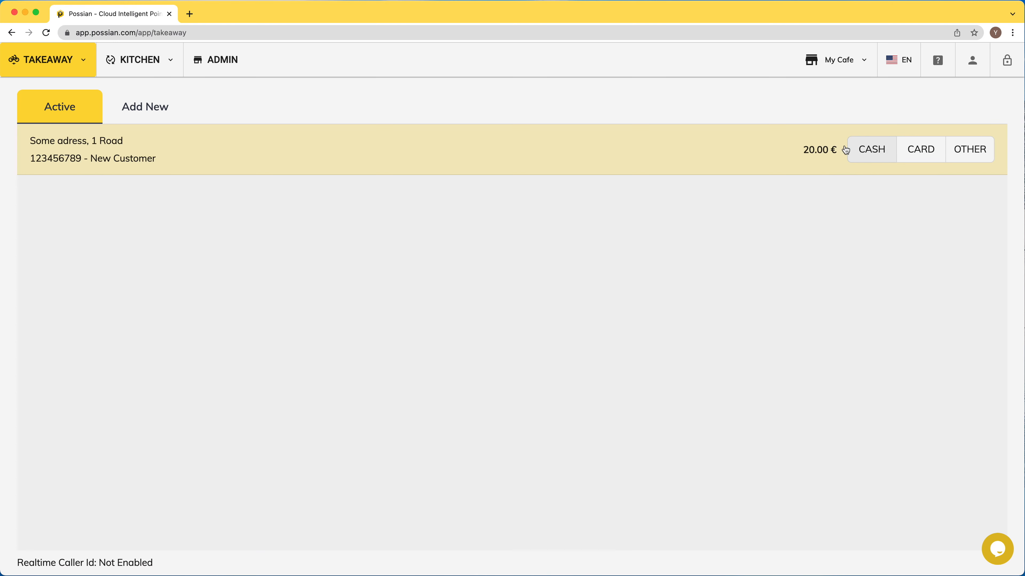
pyautogui.click(235, 66)
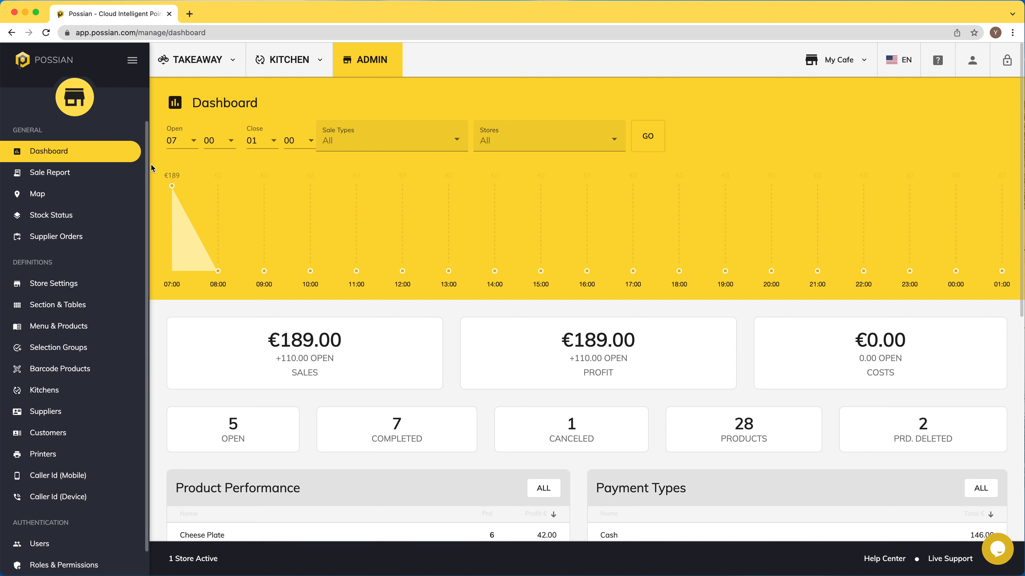
pyautogui.click(59, 179)
pyautogui.scroll(-10, 453, 285)
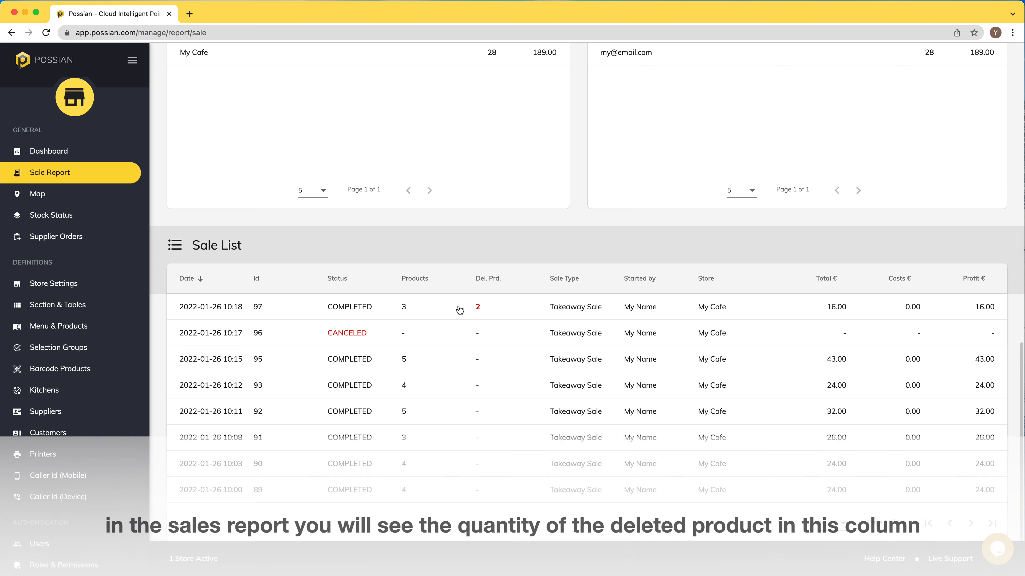
pyautogui.click(455, 305)
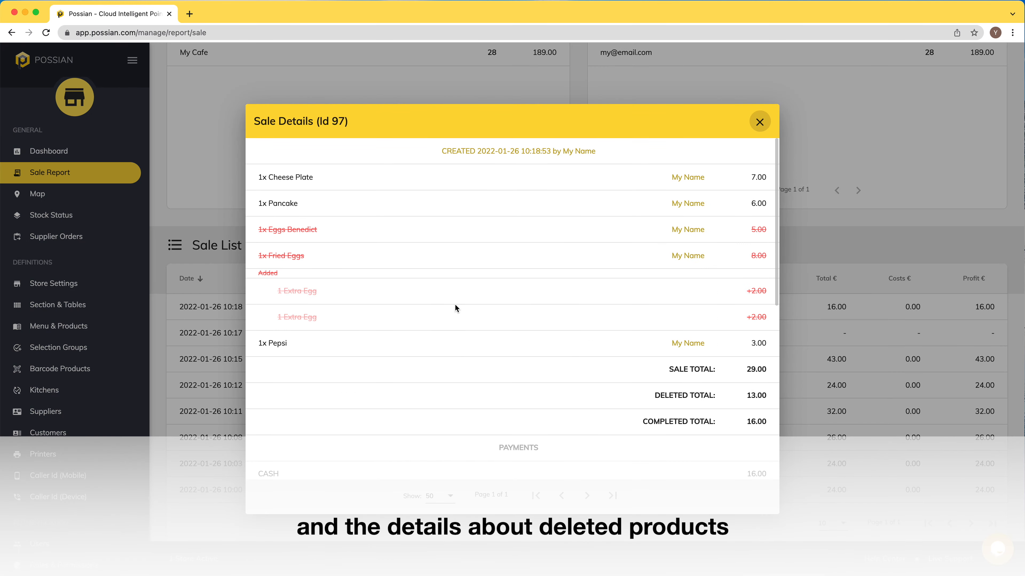
pyautogui.scroll(-2, 450, 310)
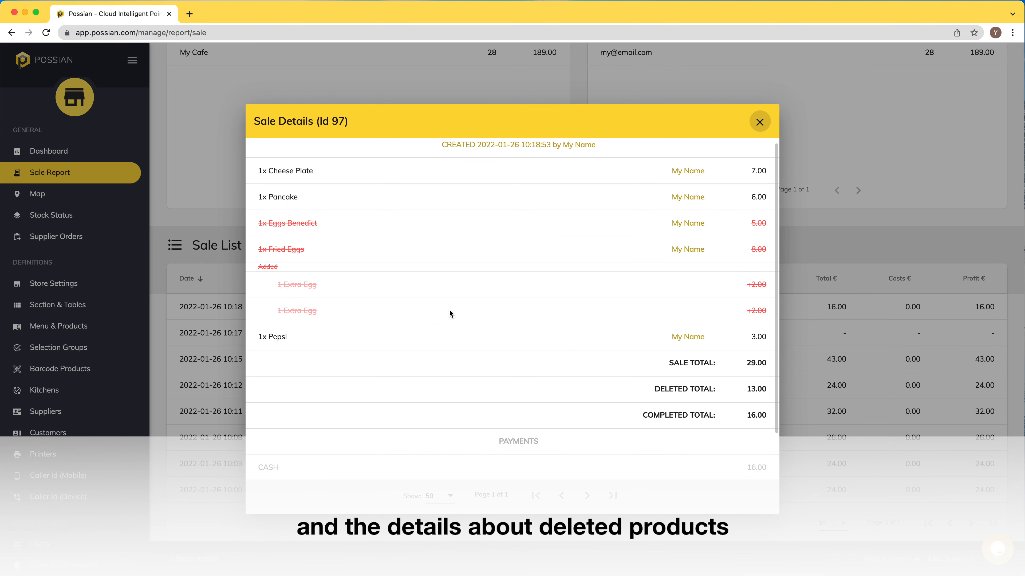
pyautogui.scroll(-1, 450, 310)
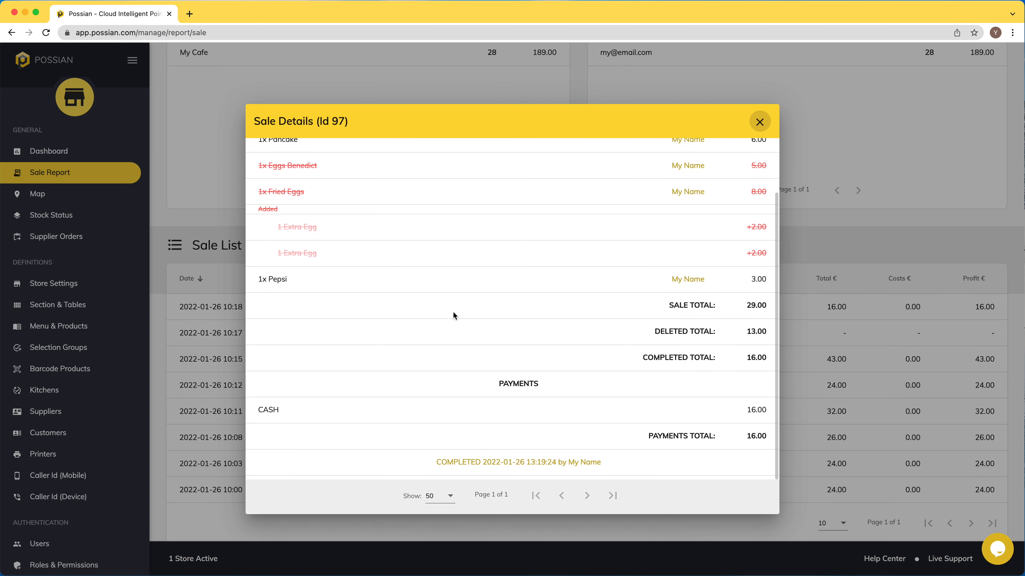
pyautogui.scroll(3, 454, 314)
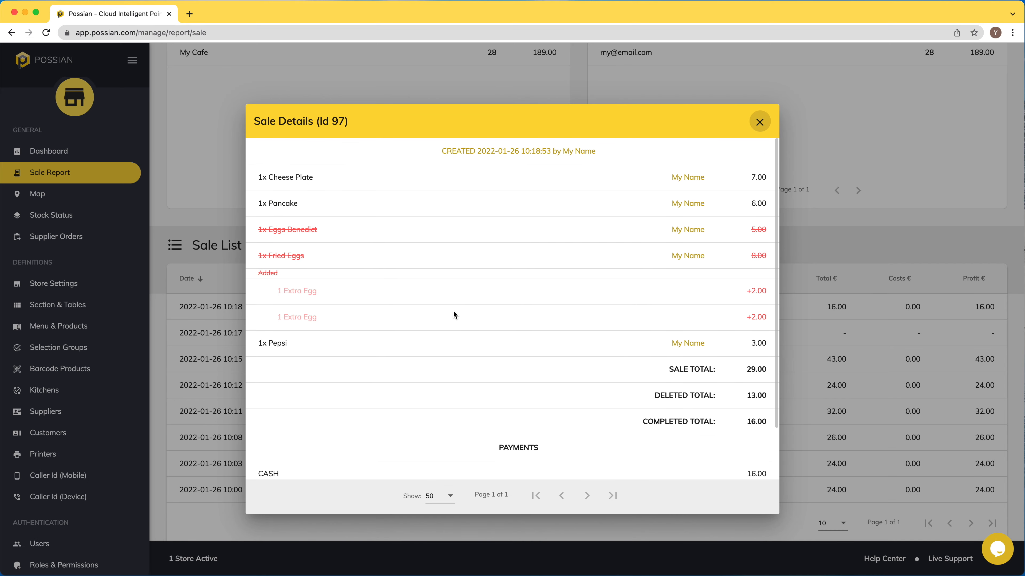
pyautogui.click(763, 123)
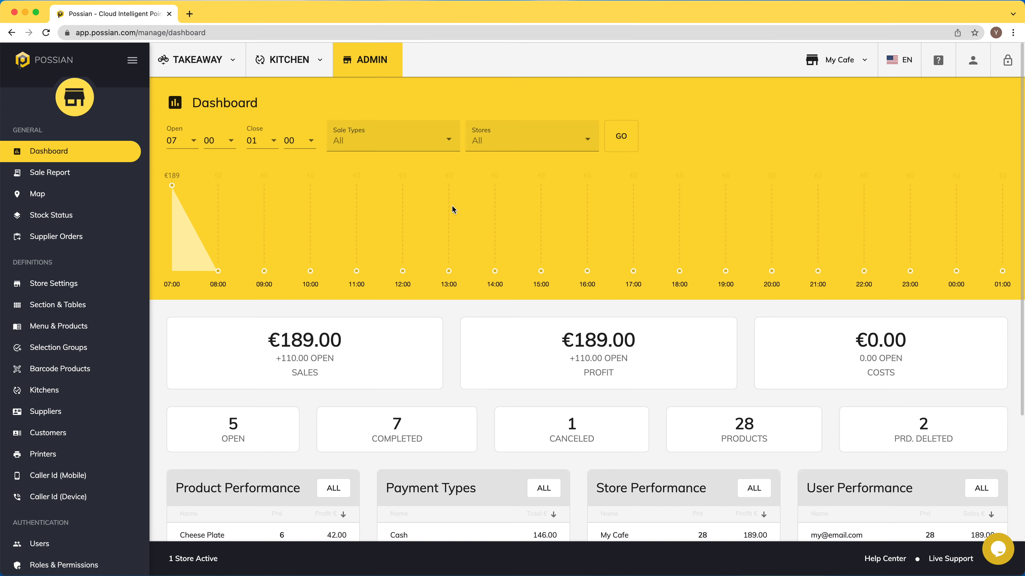
# - Open the full Product Performance list on the dashboard, then close it
pyautogui.scroll(-3, 452, 206)
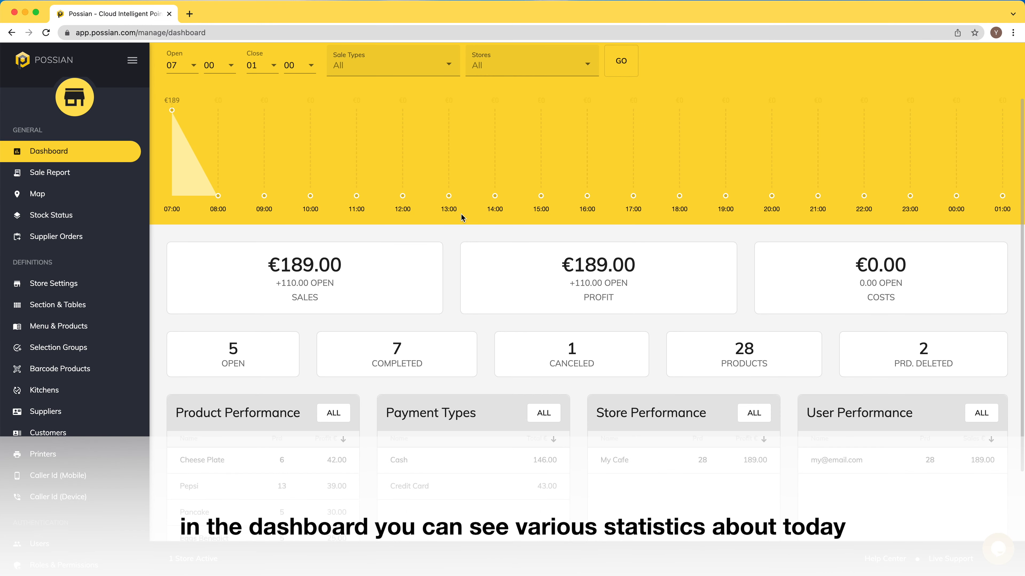
pyautogui.scroll(-2, 462, 217)
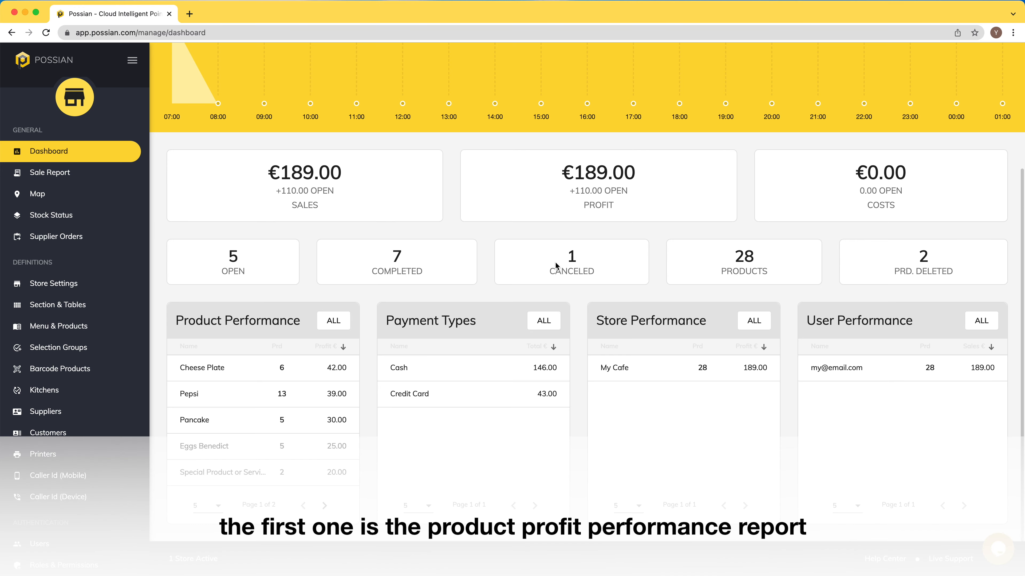
pyautogui.click(333, 321)
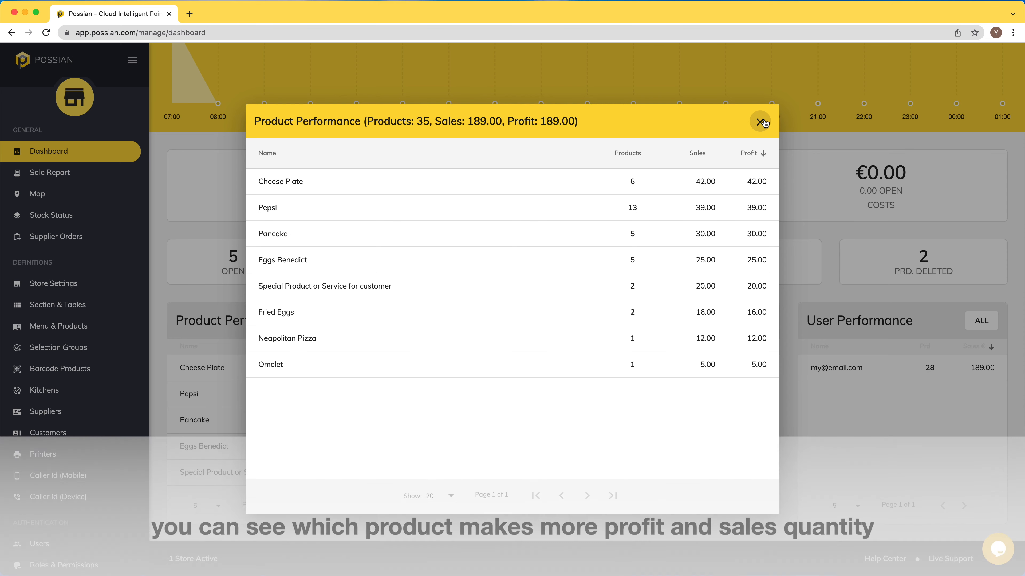
pyautogui.click(760, 122)
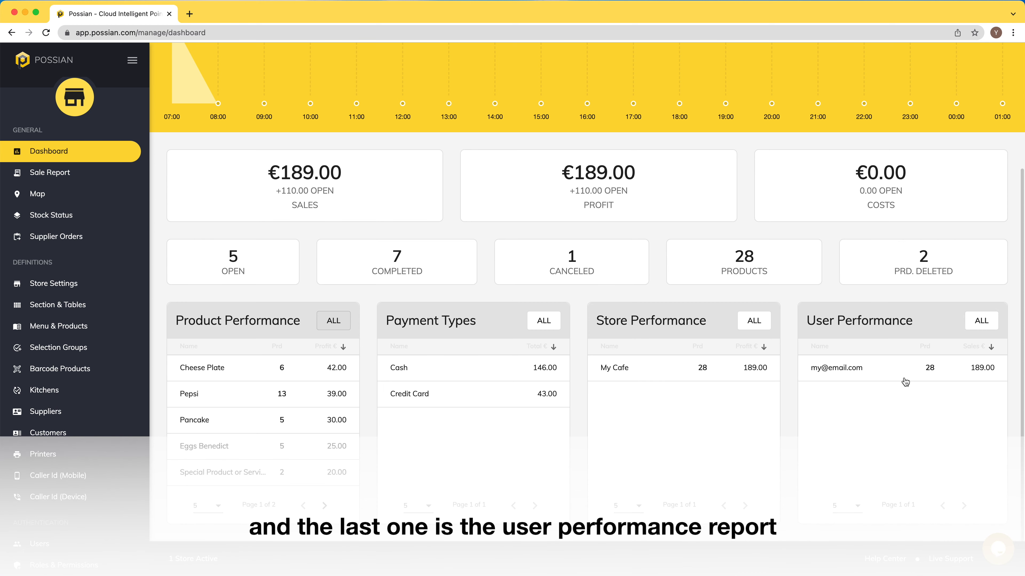
# - Check the Sale Types and Stores filter options, then open the Sale Report
pyautogui.scroll(3, 902, 374)
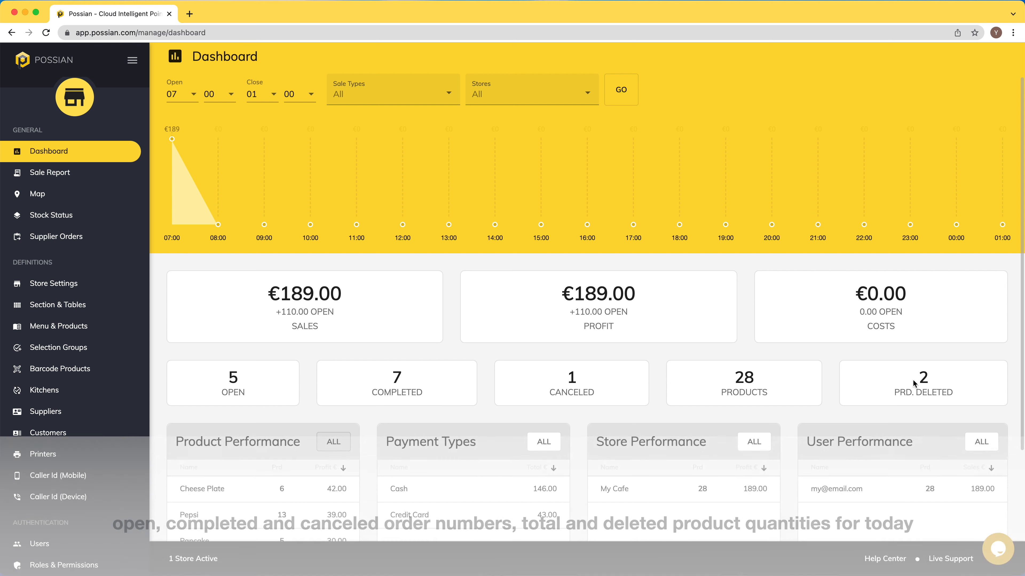
pyautogui.scroll(2, 912, 379)
pyautogui.moveTo(170, 184)
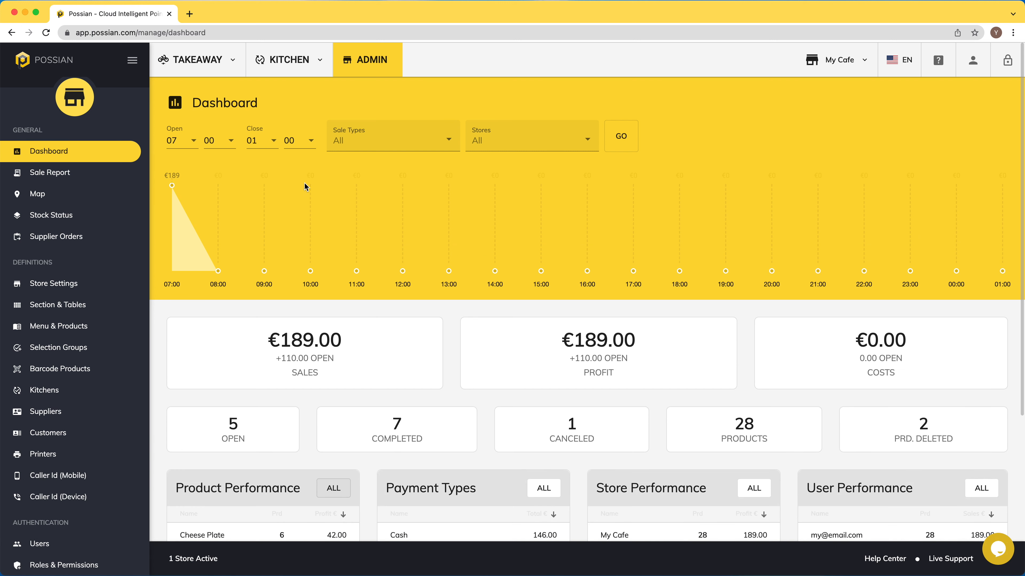
pyautogui.click(448, 139)
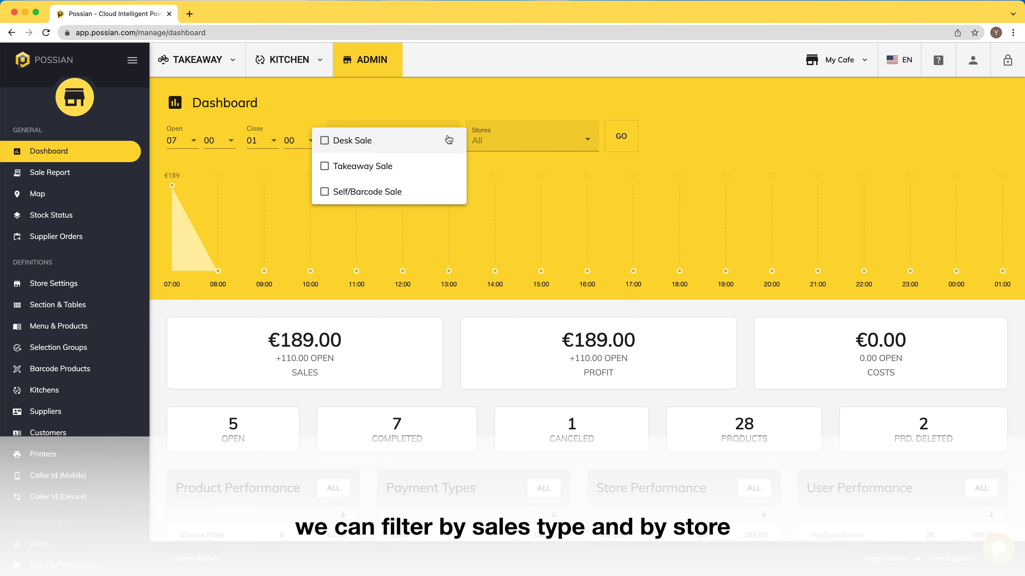
pyautogui.click(572, 137)
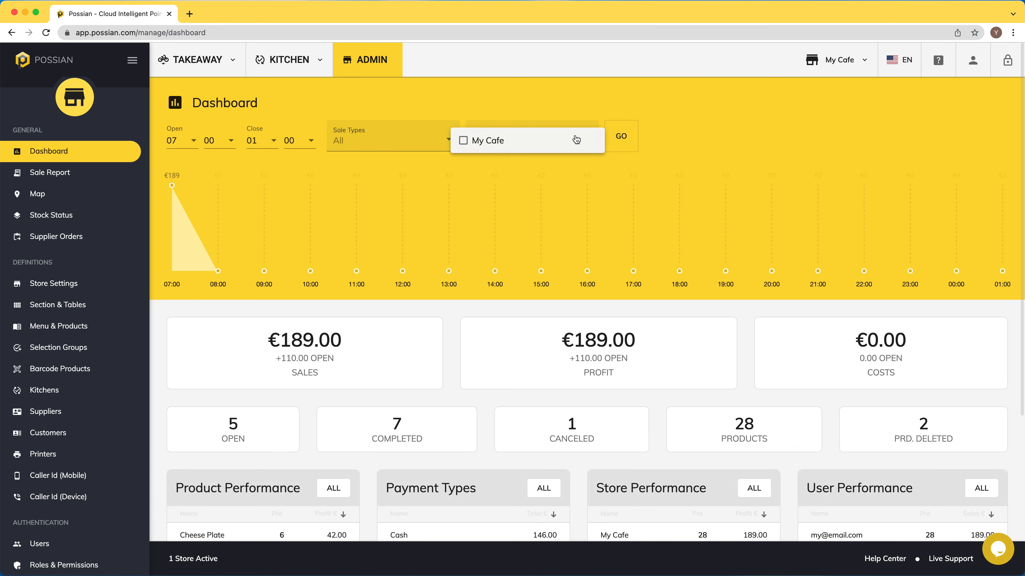
pyautogui.click(575, 181)
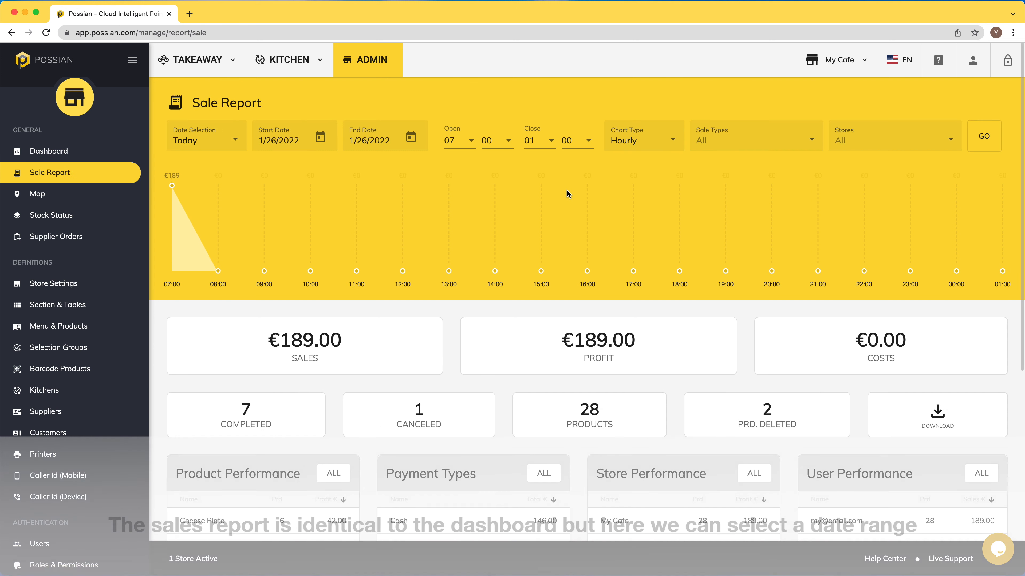
# - Set the Sale Report date range to This Month, showing €459.50 in sales
pyautogui.click(204, 140)
pyautogui.click(213, 218)
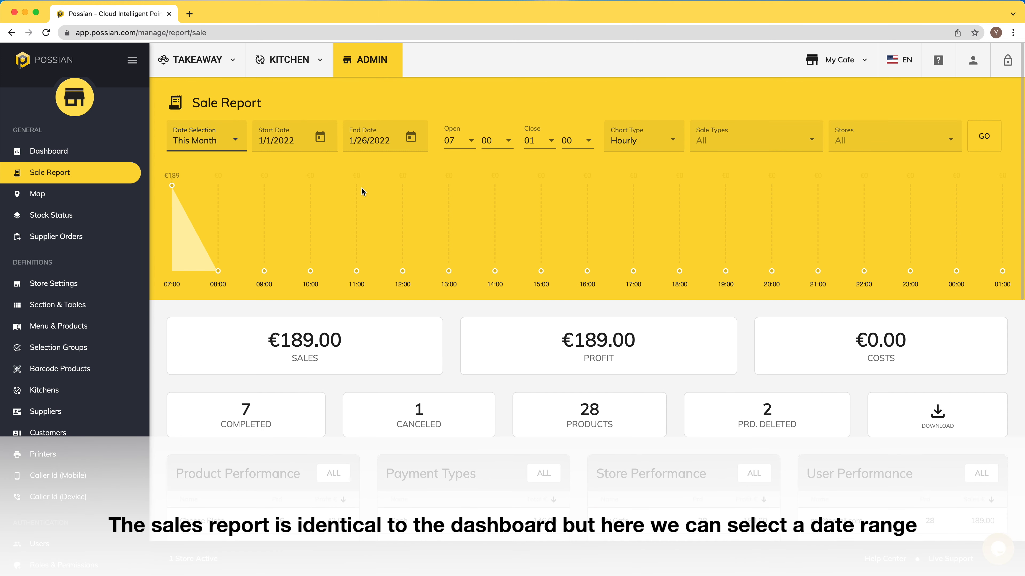
pyautogui.click(983, 137)
# - Review the items and payments of the 32.00 sale from 10:11 in Sale Details
pyautogui.scroll(-7, 651, 240)
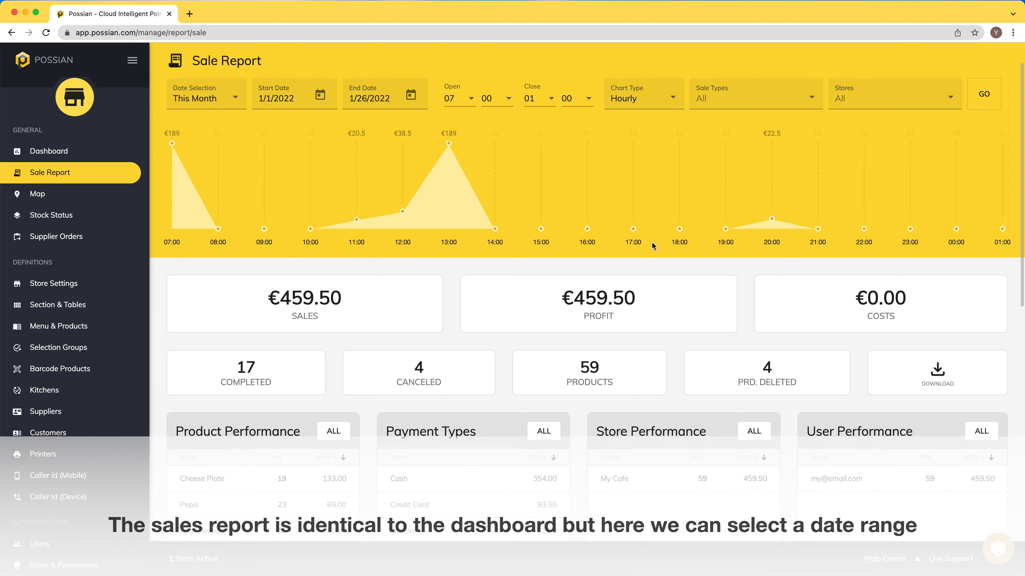
pyautogui.scroll(-2, 577, 267)
pyautogui.scroll(-4, 577, 265)
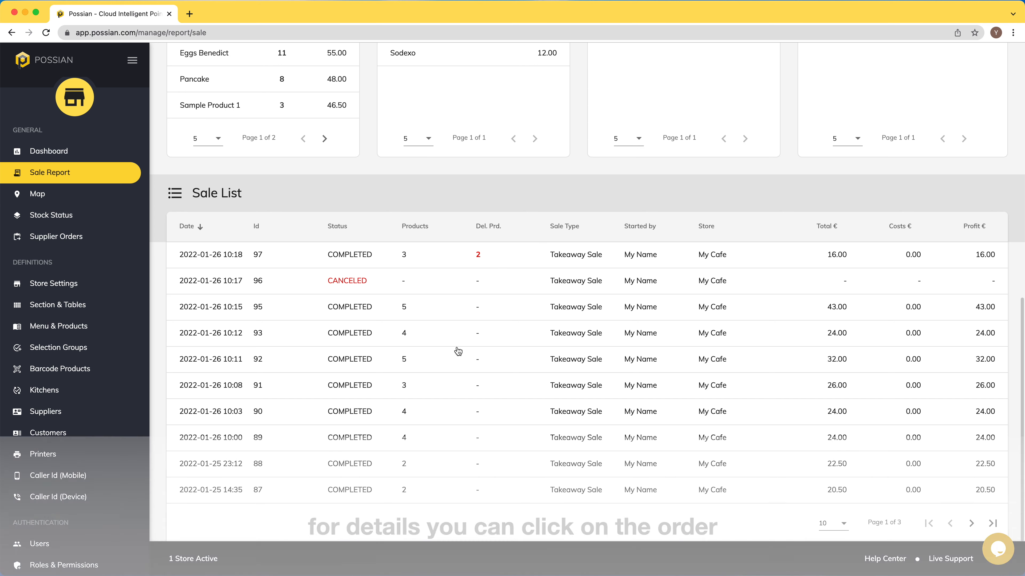
pyautogui.click(430, 358)
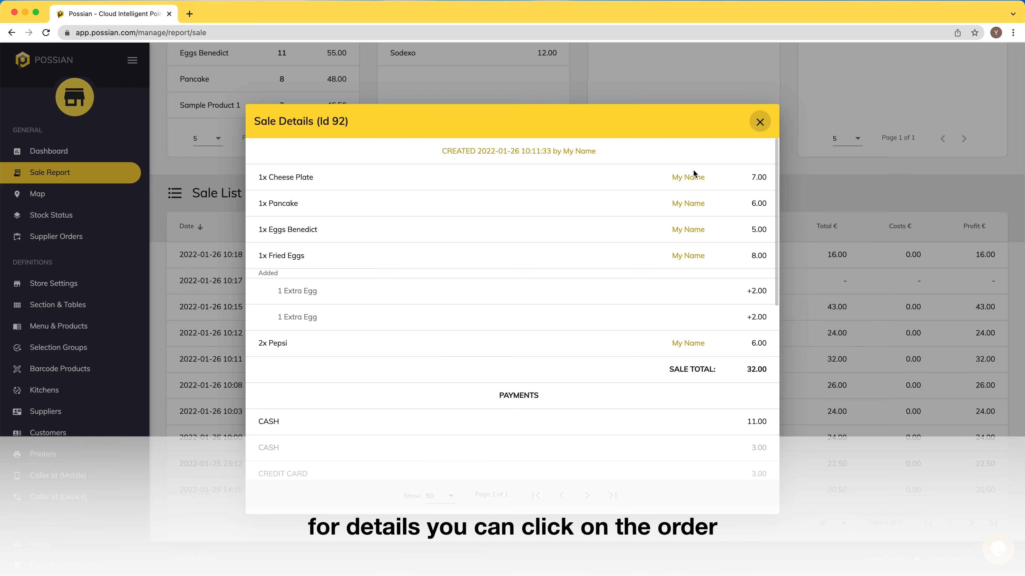
pyautogui.scroll(-3, 728, 232)
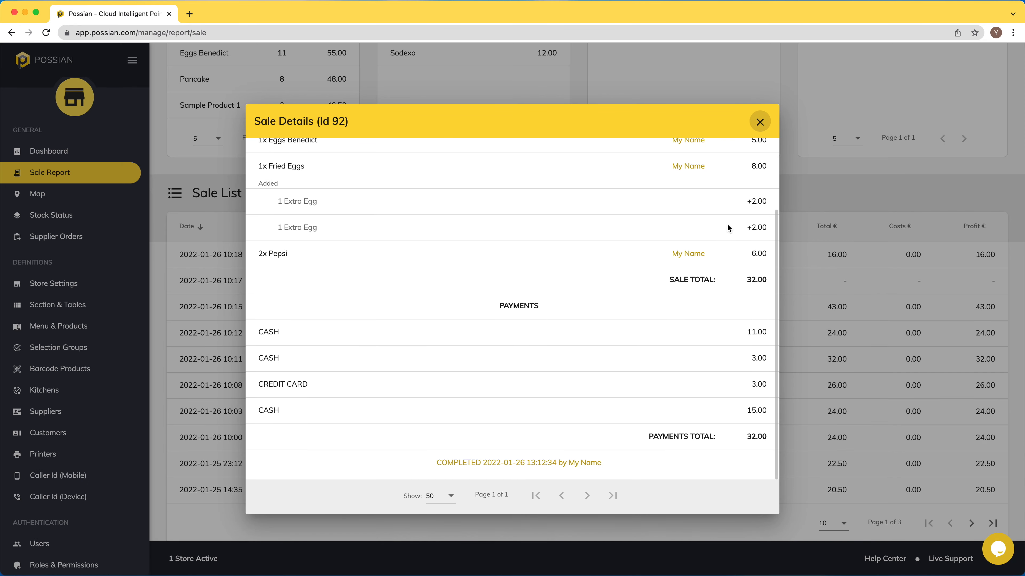
pyautogui.click(760, 121)
# - Start a takeaway order with Eggs Benedict, Fried Eggs with two Extra Eggs, and a Pepsi
pyautogui.scroll(10, 591, 202)
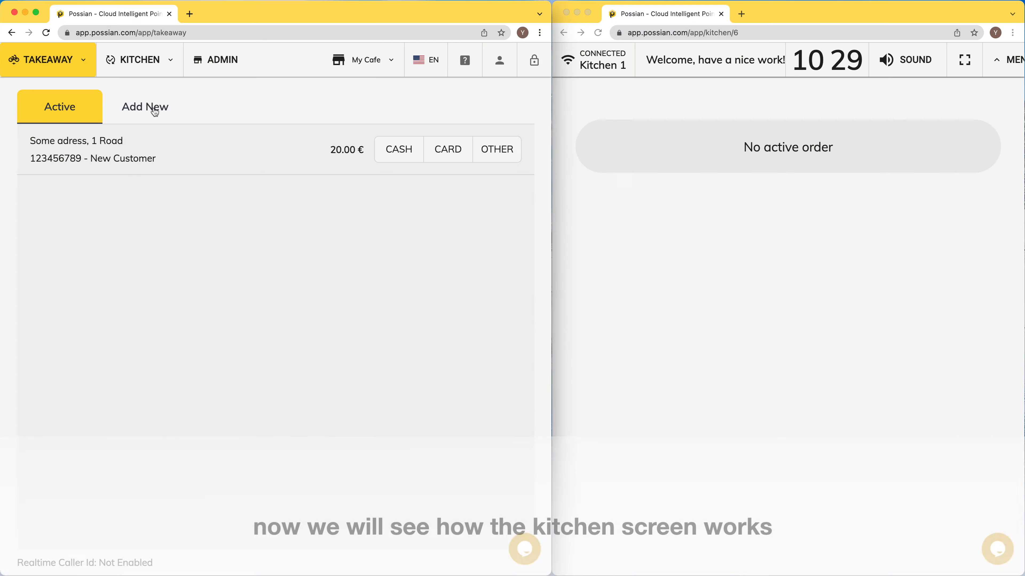
pyautogui.click(153, 107)
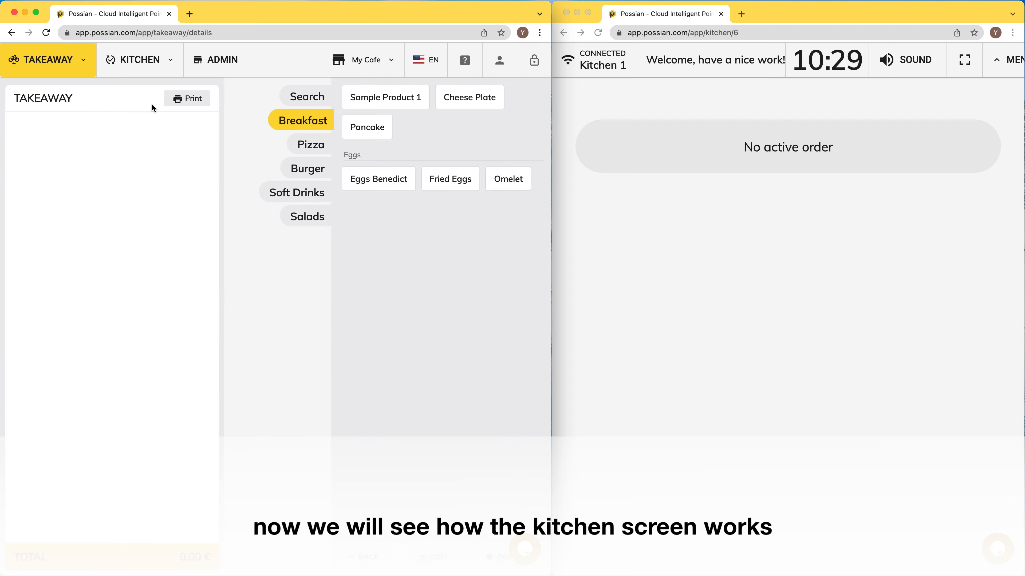
pyautogui.click(392, 181)
pyautogui.click(455, 181)
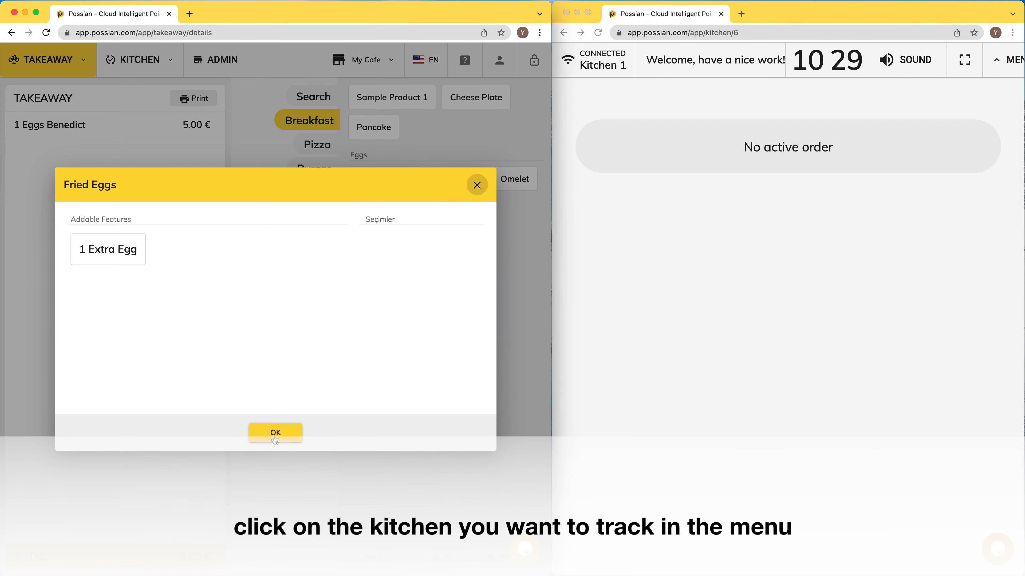
pyautogui.click(113, 260)
pyautogui.click(113, 260)
pyautogui.click(275, 433)
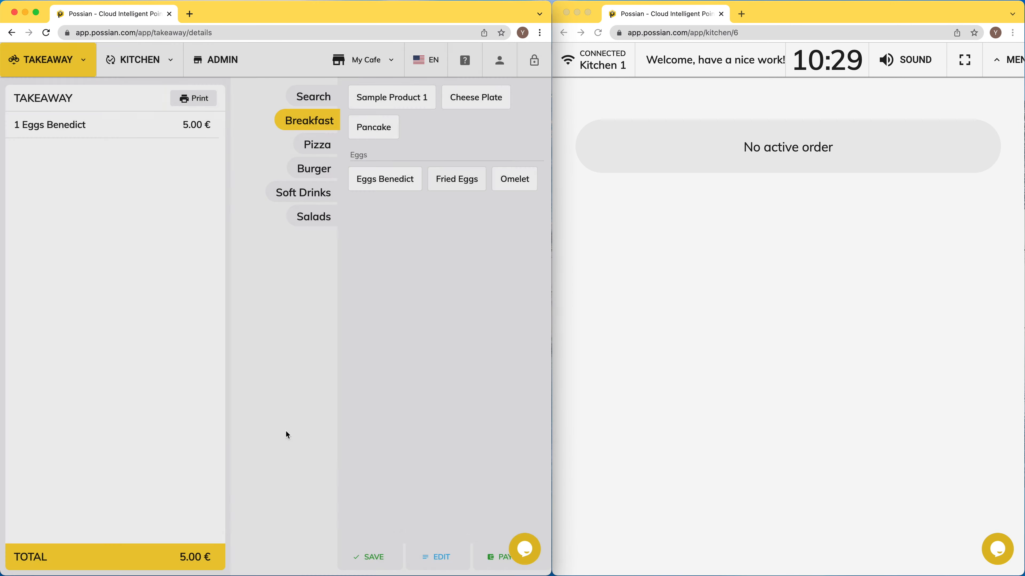
pyautogui.click(310, 194)
pyautogui.click(365, 97)
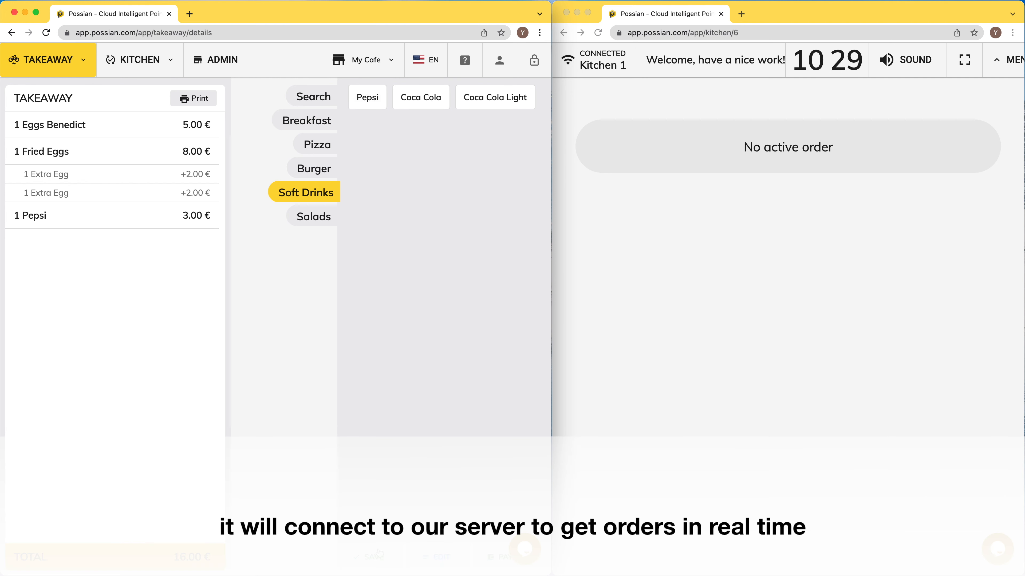
# - Save the items, fill in the matching saved customer, and send the order to the kitchen
pyautogui.click(376, 556)
pyautogui.click(294, 116)
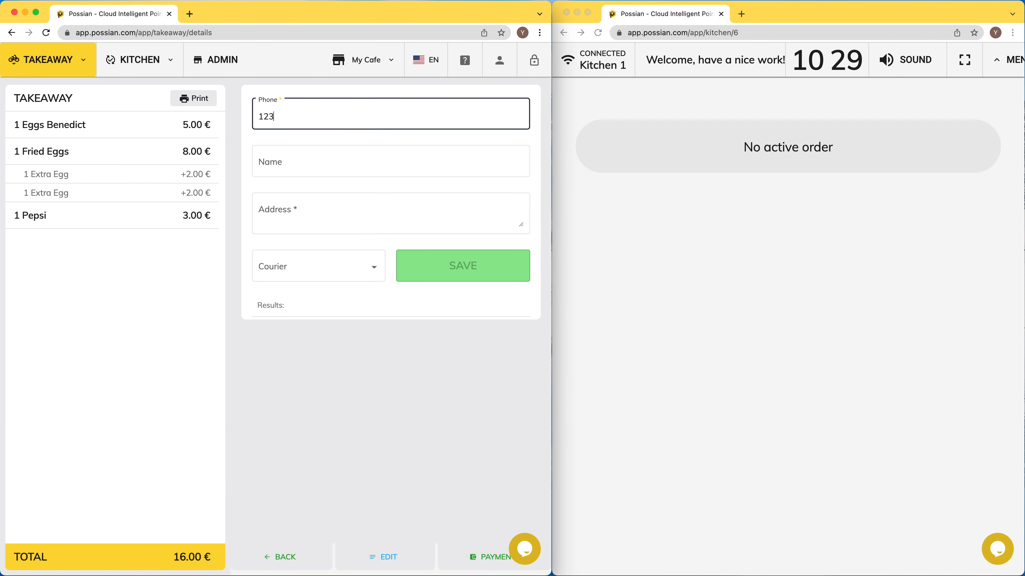
pyautogui.click(334, 348)
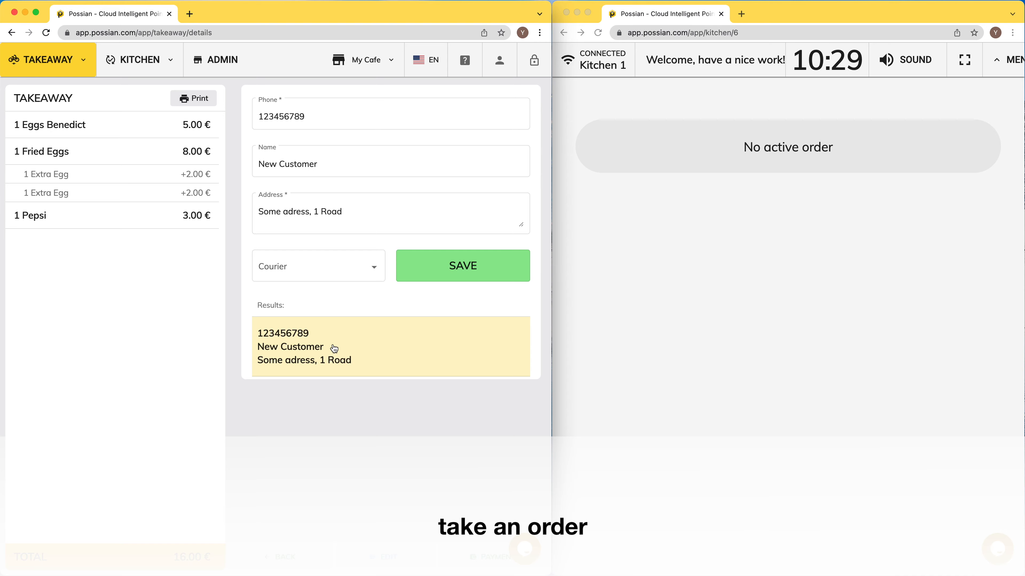
pyautogui.click(436, 265)
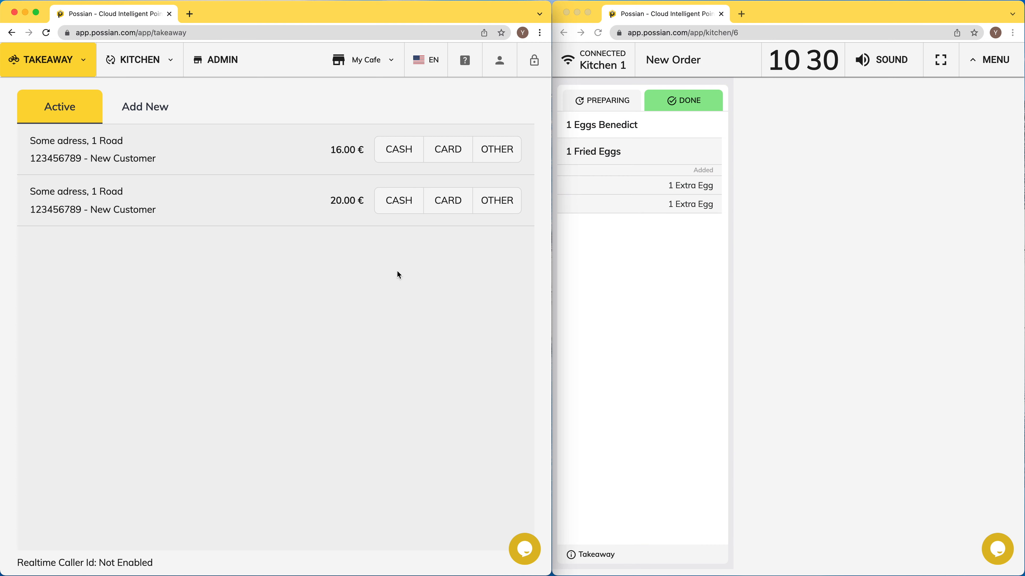
# - On Kitchen 1, mark Eggs Benedict and Fried Eggs as Preparing, then both as Done
pyautogui.click(633, 130)
pyautogui.click(607, 101)
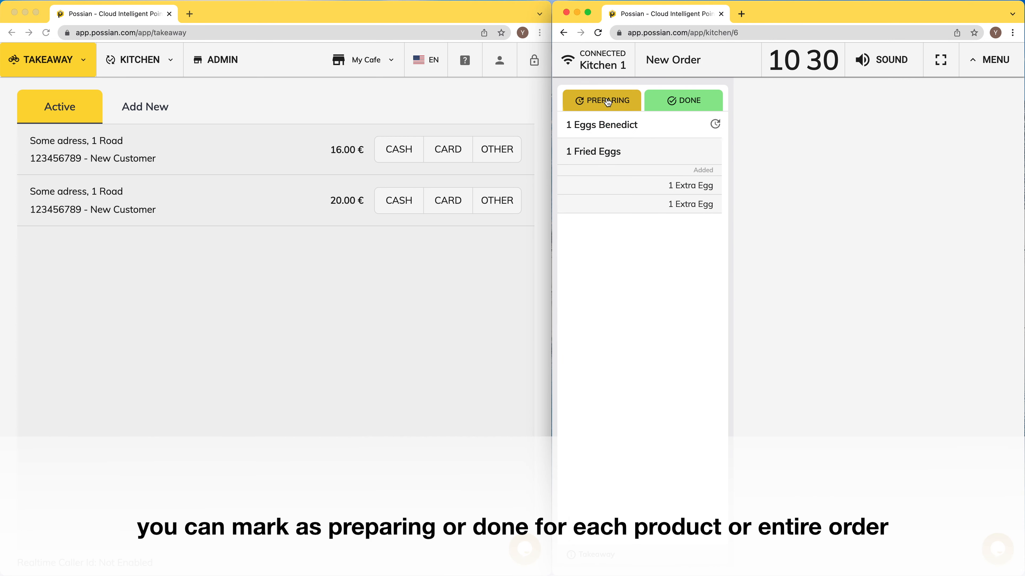
pyautogui.click(623, 146)
pyautogui.click(603, 104)
pyautogui.click(641, 130)
pyautogui.click(634, 154)
pyautogui.click(678, 103)
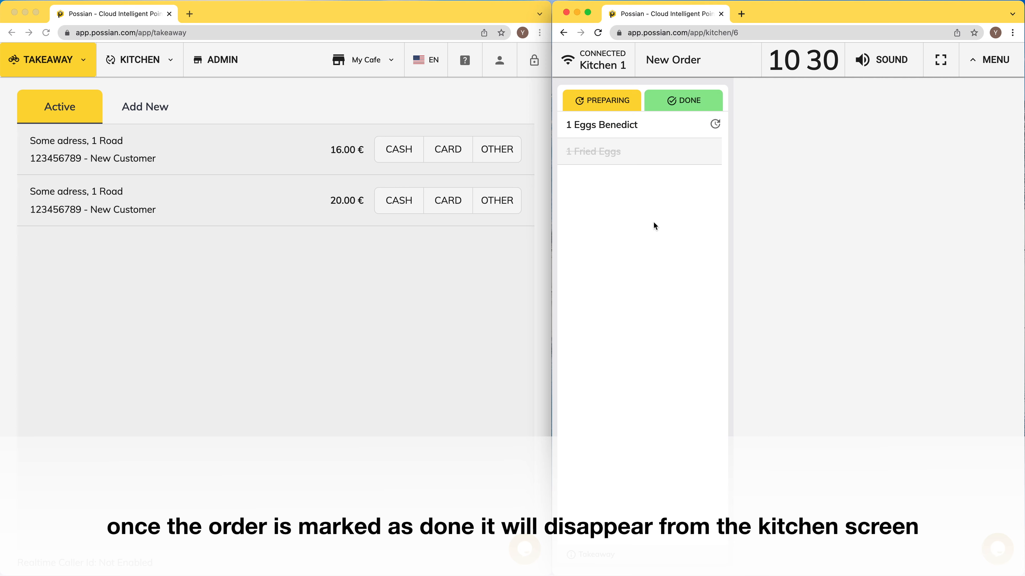
pyautogui.click(623, 129)
pyautogui.click(695, 101)
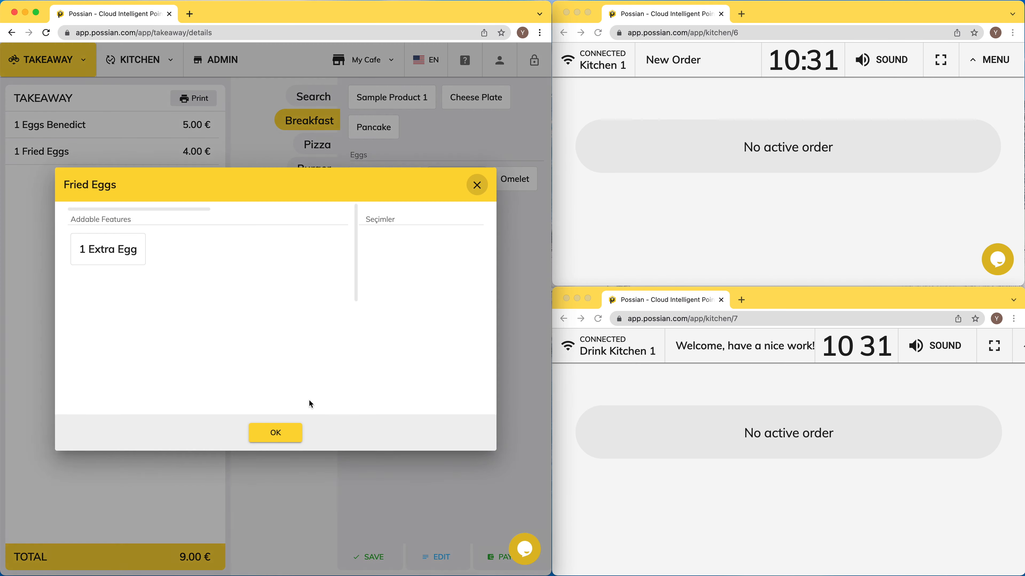
# - Confirm the Fried Eggs and add two Pepsi from Soft Drinks
pyautogui.click(282, 433)
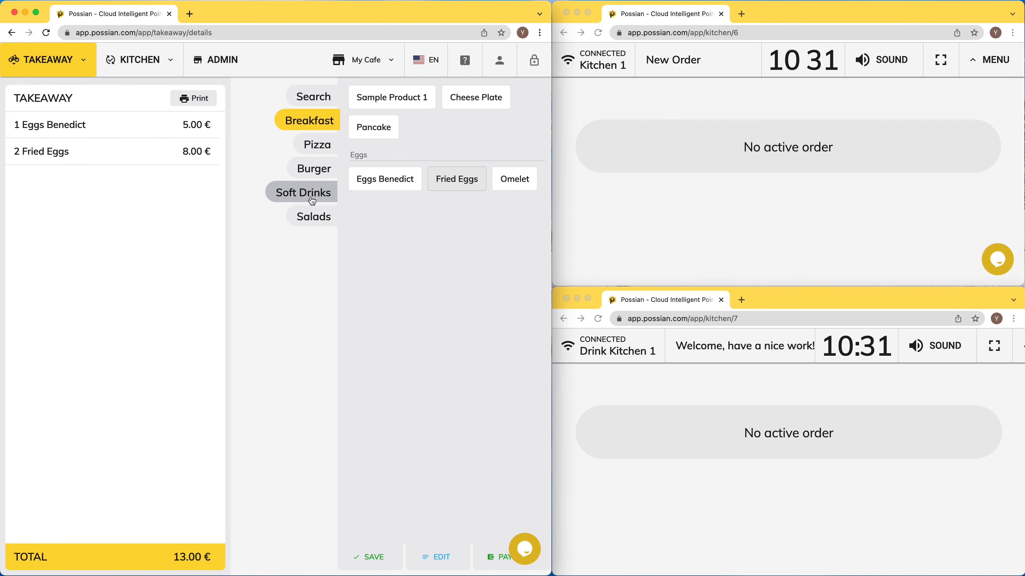
pyautogui.click(306, 193)
pyautogui.doubleClick(371, 100)
# - Enter the customer's phone number, pick the matching saved customer, and save the order
pyautogui.click(372, 553)
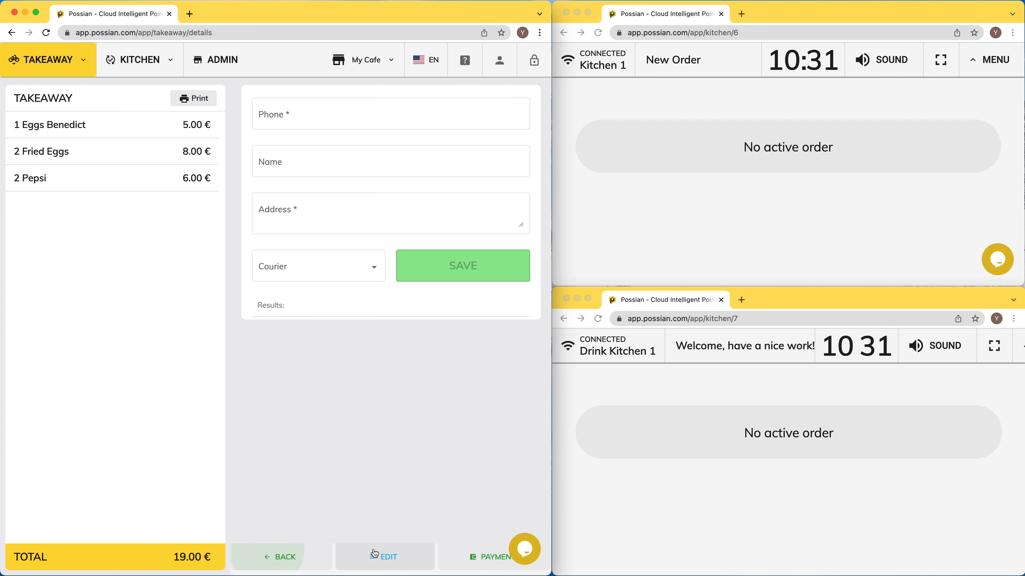
pyautogui.write('123')
pyautogui.press('Tab')
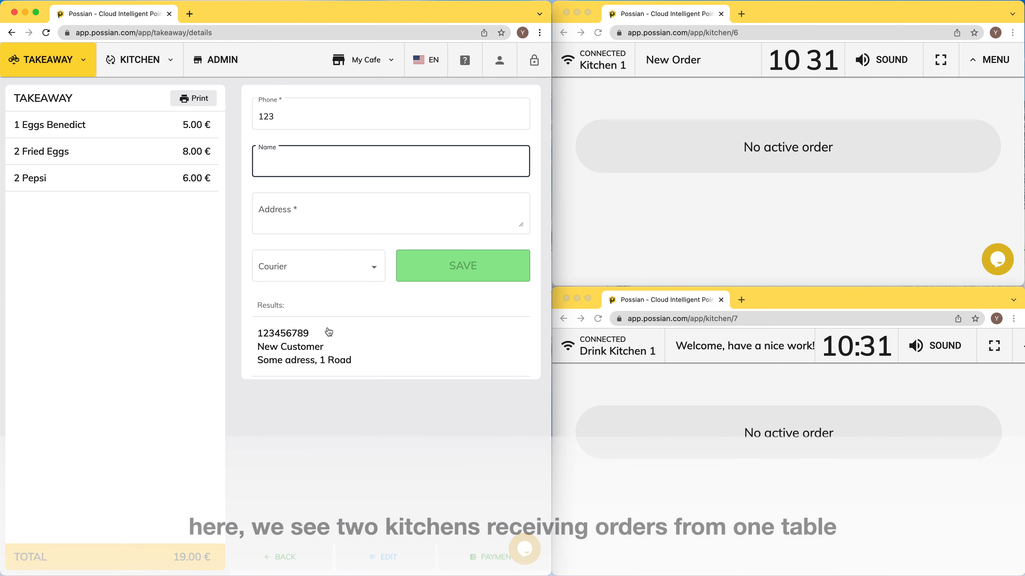
pyautogui.click(324, 346)
pyautogui.click(468, 266)
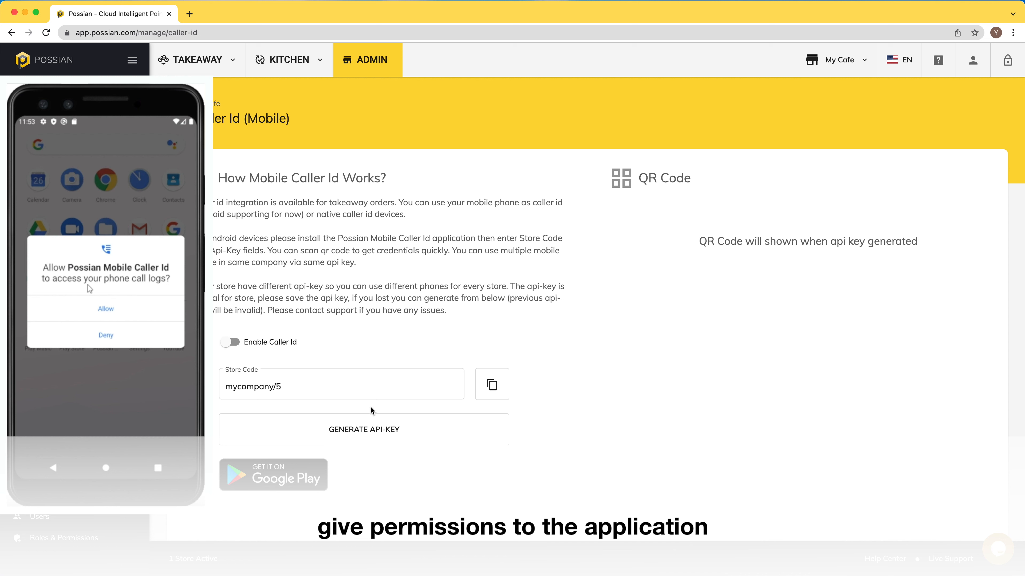
# - Generate the mobile caller ID API key and QR code, then enable Caller Id
pyautogui.click(375, 438)
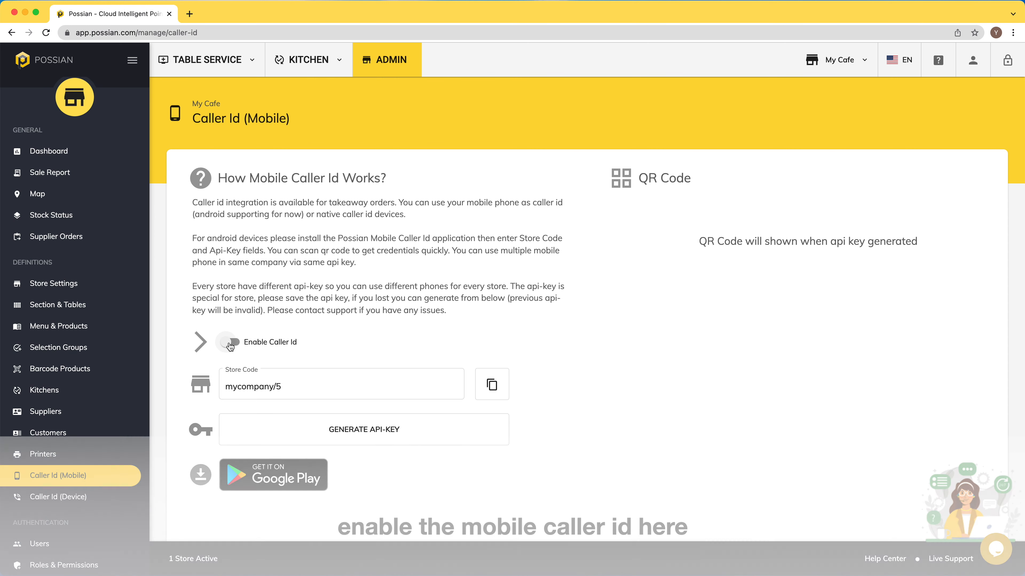
pyautogui.click(230, 344)
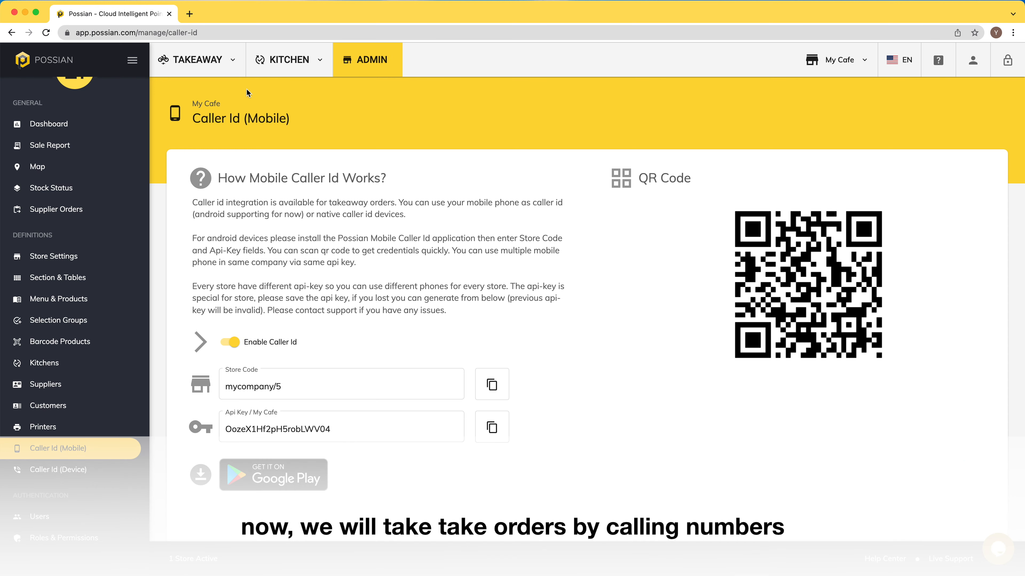
pyautogui.click(226, 54)
# - Start an order for the ringing call with Eggs Benedict, Fried Eggs plus two extra eggs, and Pancake
pyautogui.click(209, 131)
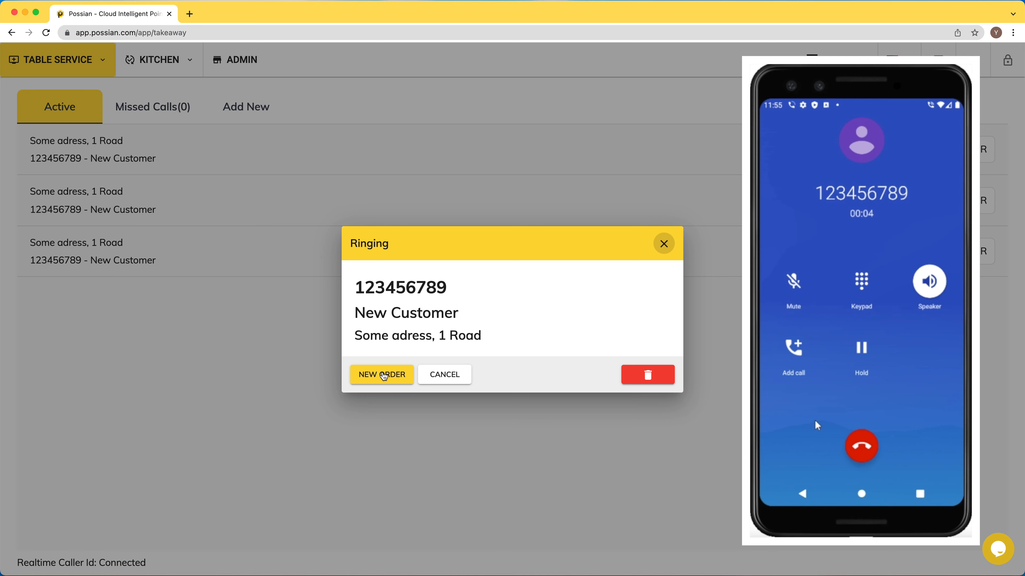
pyautogui.click(385, 374)
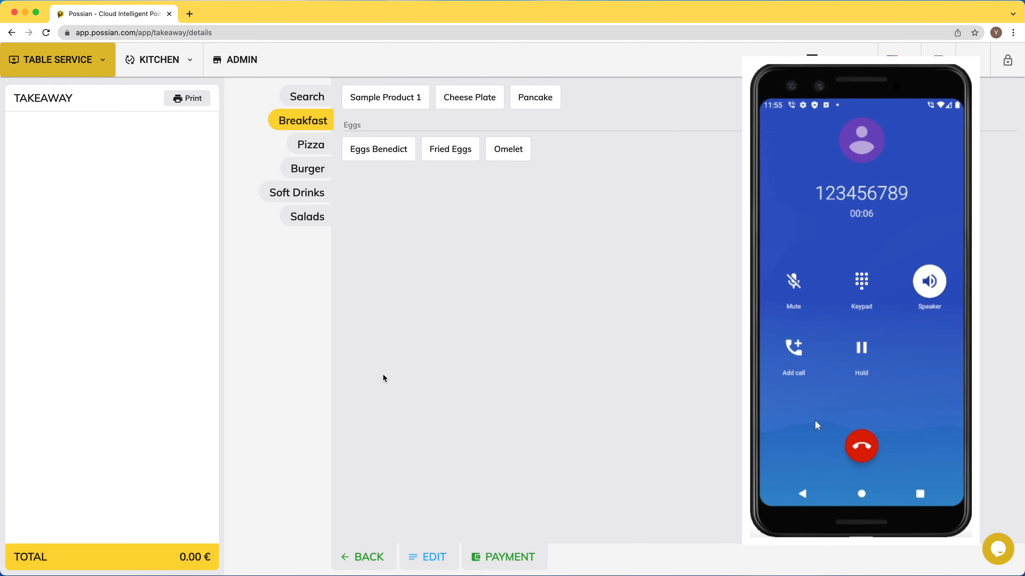
pyautogui.click(397, 152)
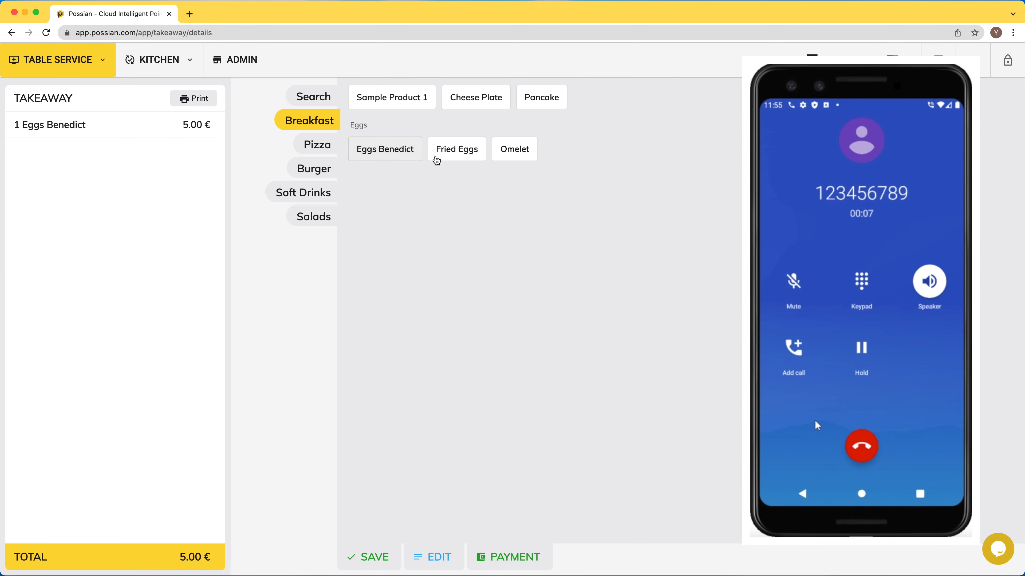
pyautogui.click(457, 149)
pyautogui.click(155, 249)
pyautogui.click(156, 249)
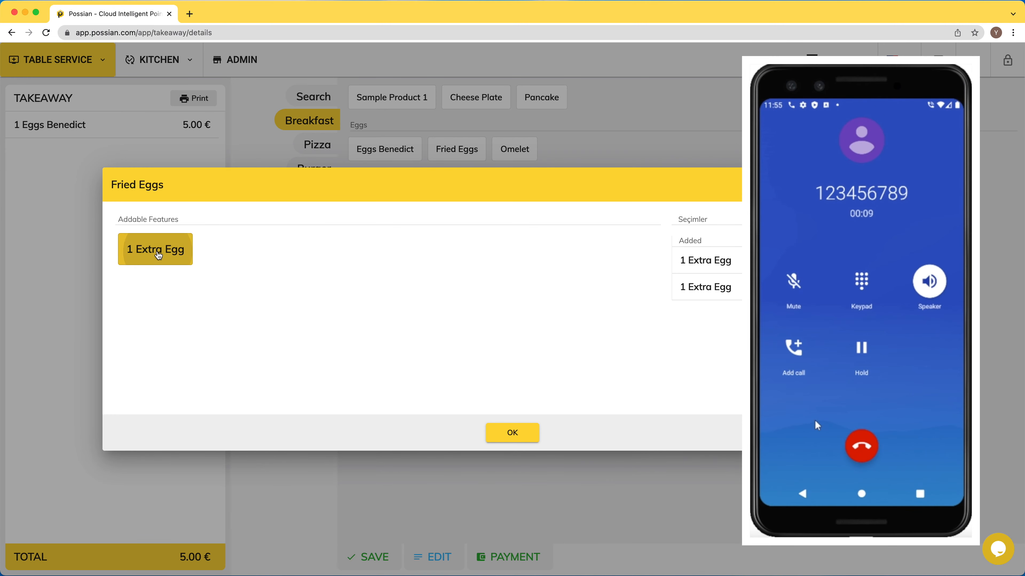
pyautogui.click(512, 433)
pyautogui.click(543, 101)
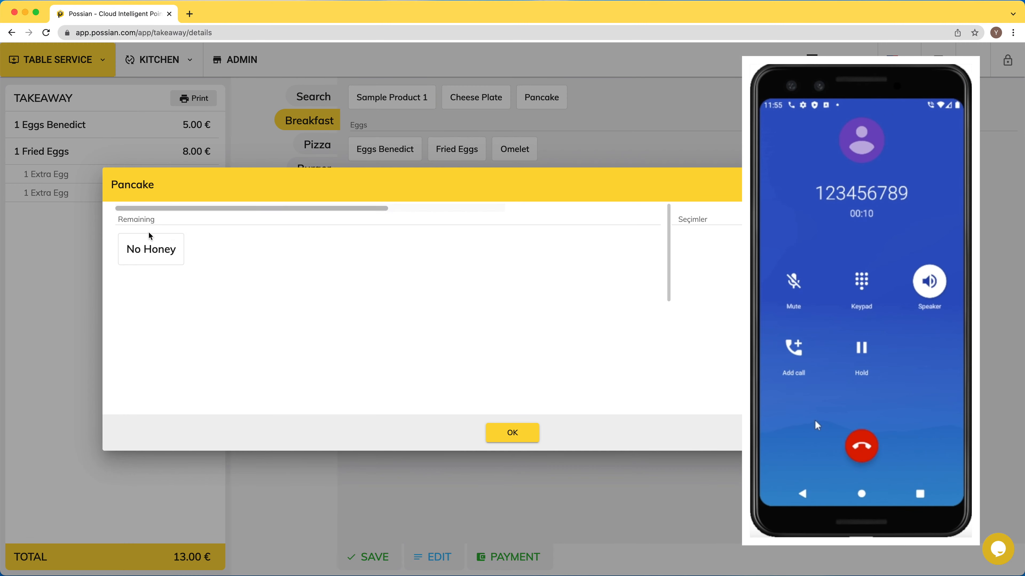
pyautogui.click(513, 433)
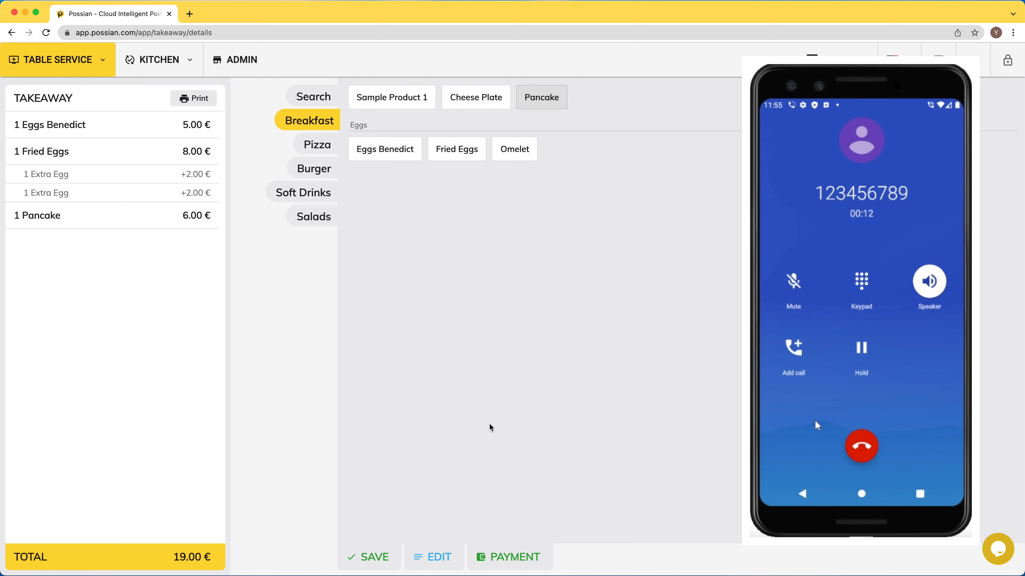
# - Assign a courier, save the 19.00 € order, then go to the admin Dashboard
pyautogui.click(384, 556)
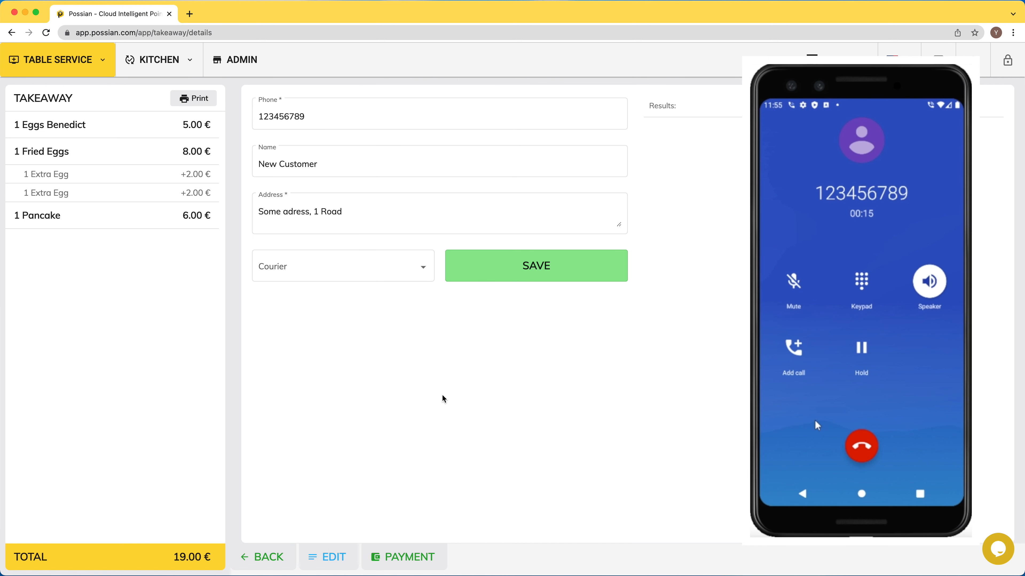
pyautogui.click(386, 278)
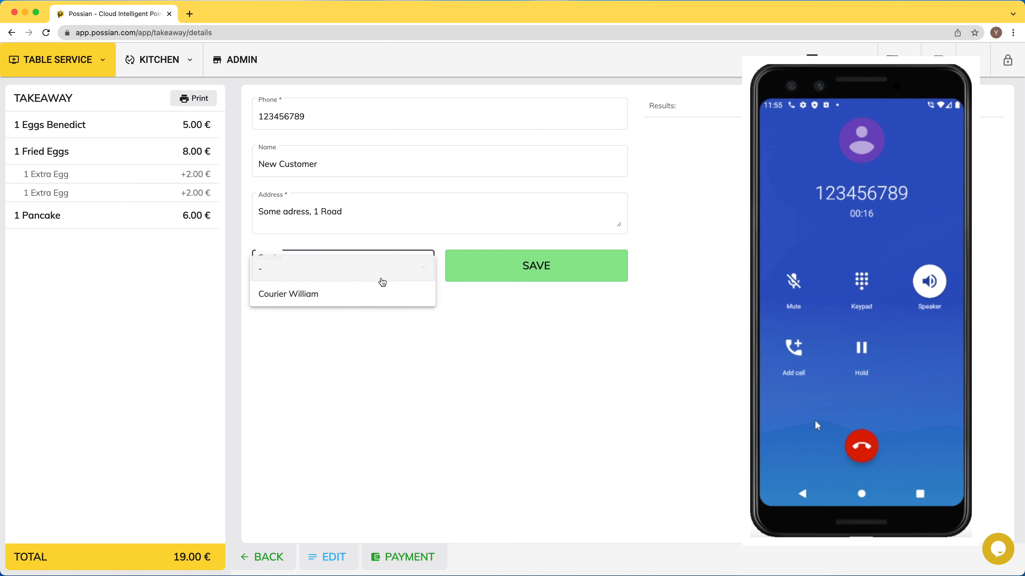
pyautogui.click(348, 299)
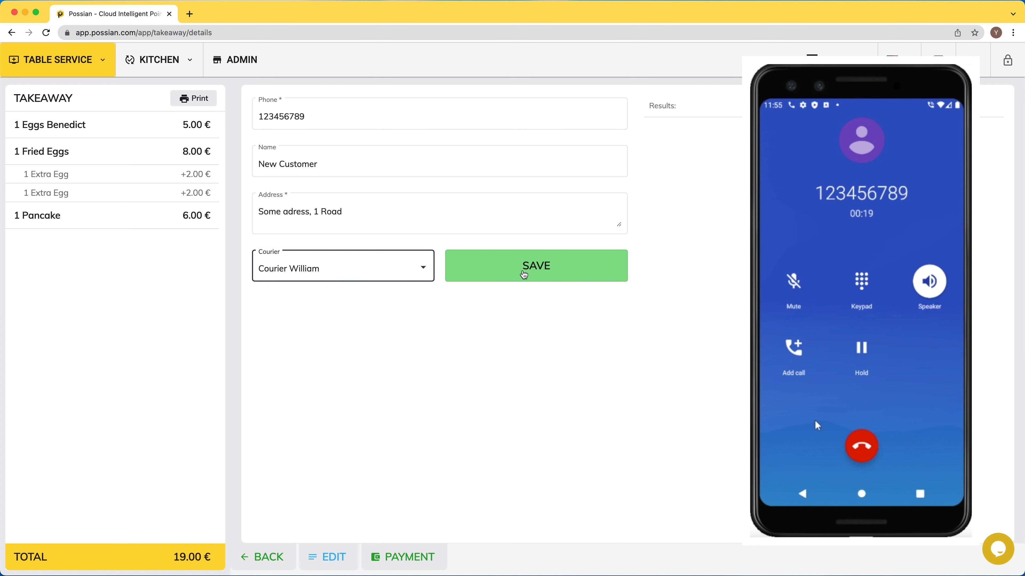
pyautogui.click(524, 275)
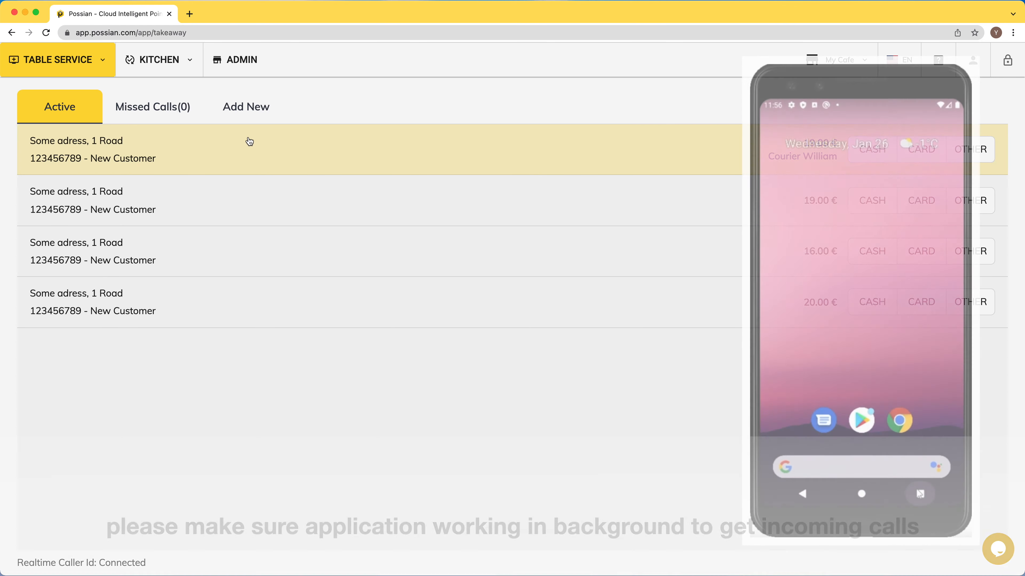
pyautogui.click(245, 75)
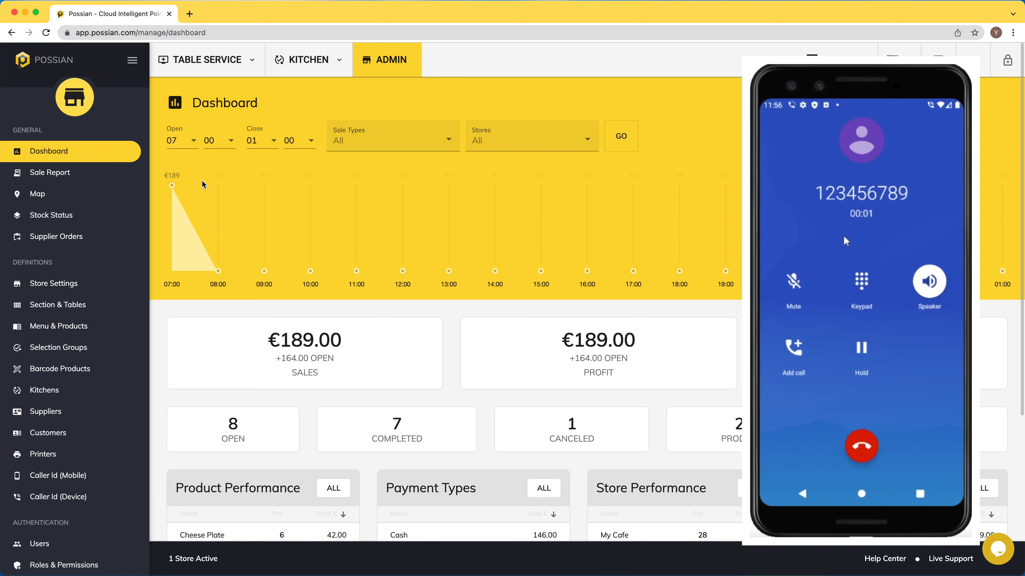
# - Back on Takeaway, dismiss the missed-call popup and open the Missed Calls list
pyautogui.click(203, 61)
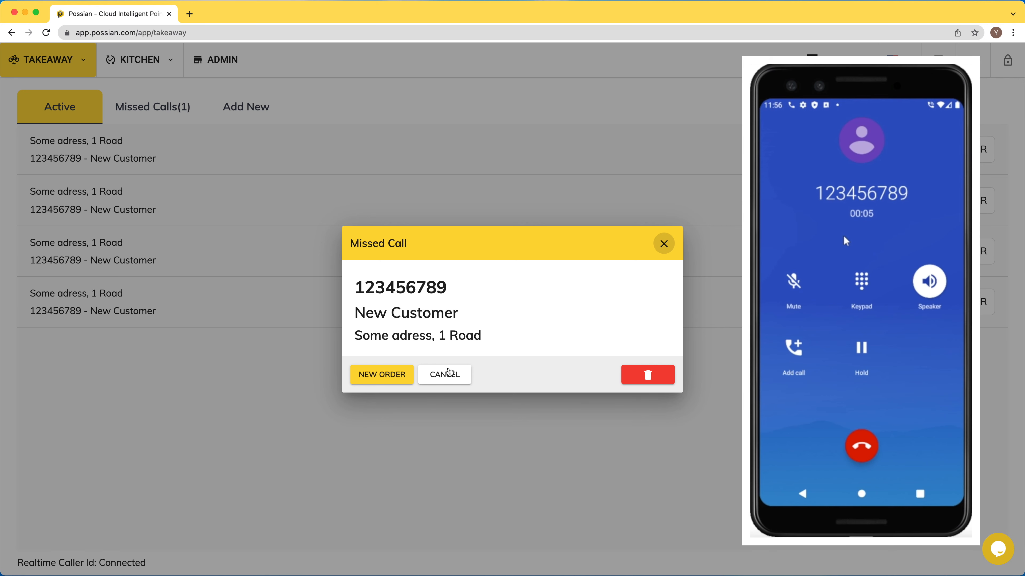
pyautogui.click(447, 374)
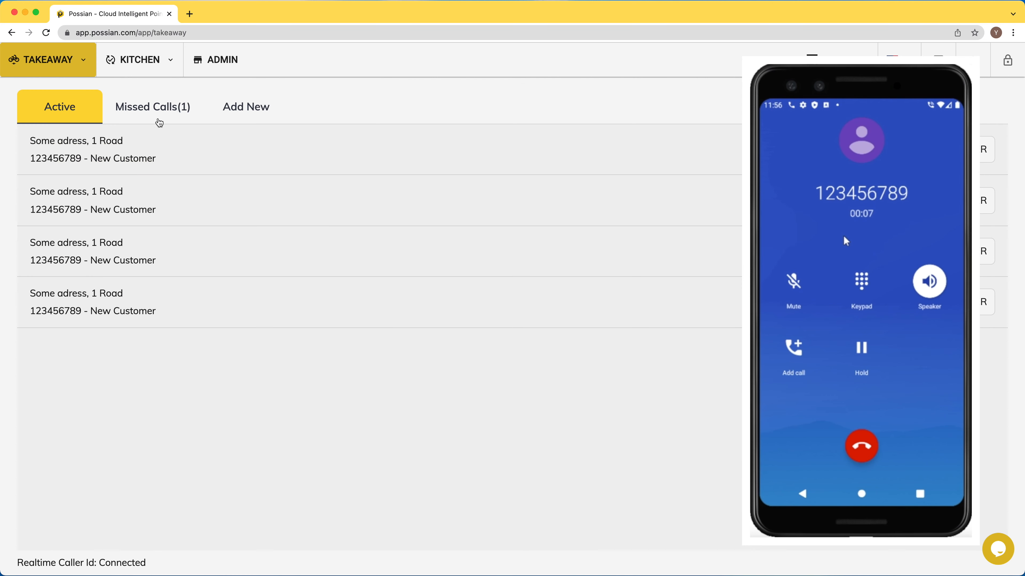
pyautogui.click(147, 114)
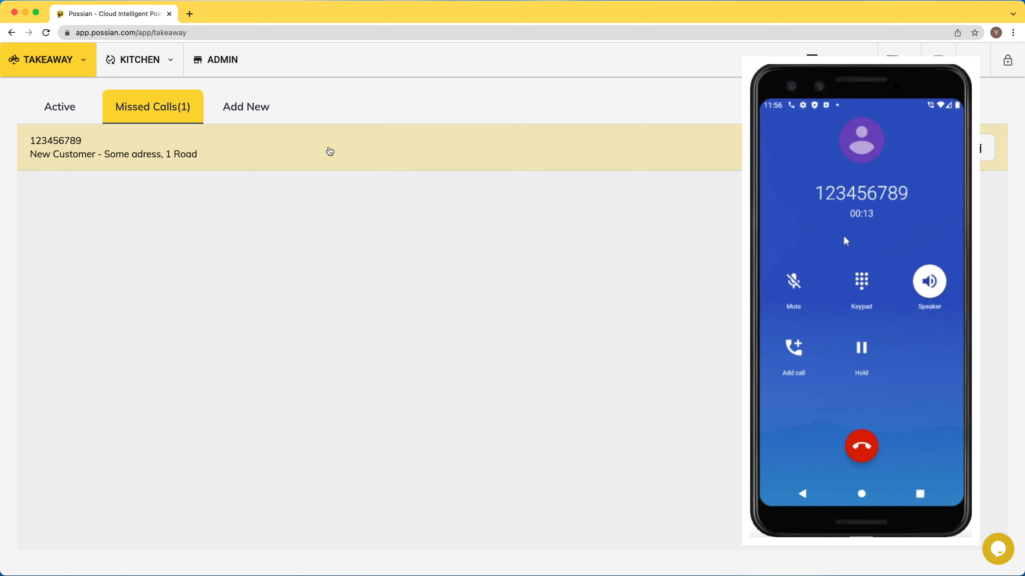
# - Start an order from the missed call with two dishes and save it for that caller
pyautogui.click(330, 152)
pyautogui.click(378, 149)
pyautogui.click(450, 149)
pyautogui.click(512, 433)
pyautogui.click(382, 542)
pyautogui.click(501, 271)
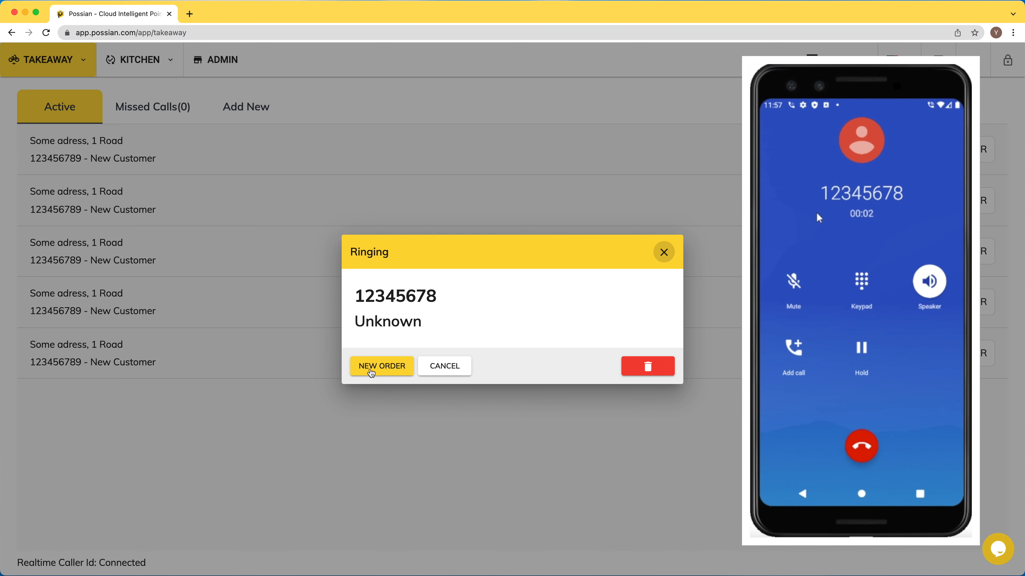
# - Start an order for the unknown caller with Cheese Plate, Pancake and Eggs Benedict
pyautogui.click(373, 369)
pyautogui.click(469, 111)
pyautogui.click(539, 101)
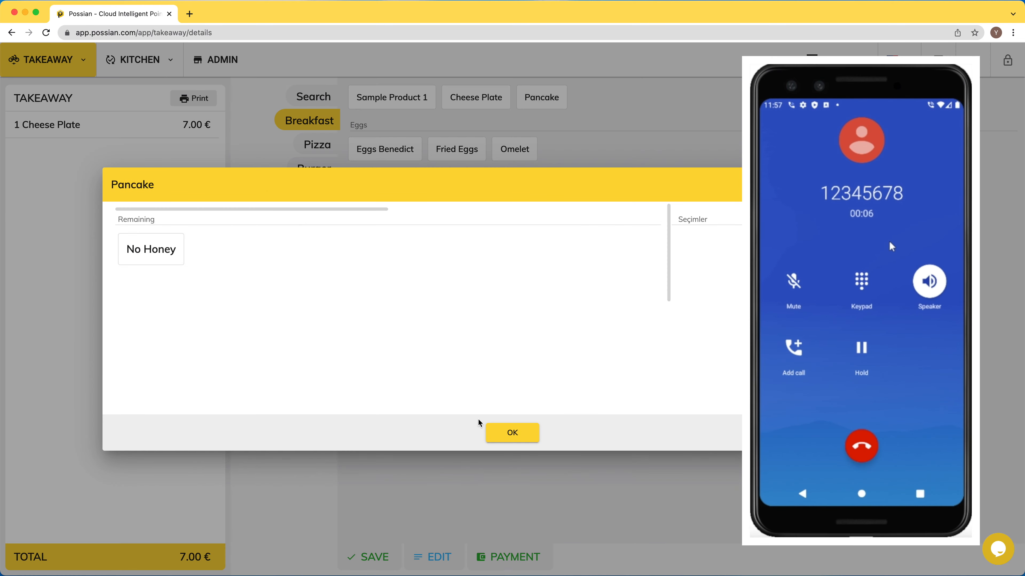
pyautogui.click(500, 432)
pyautogui.click(399, 163)
# - Enter the new customer's name and address, and save the 18.00 € order
pyautogui.click(365, 556)
pyautogui.click(312, 172)
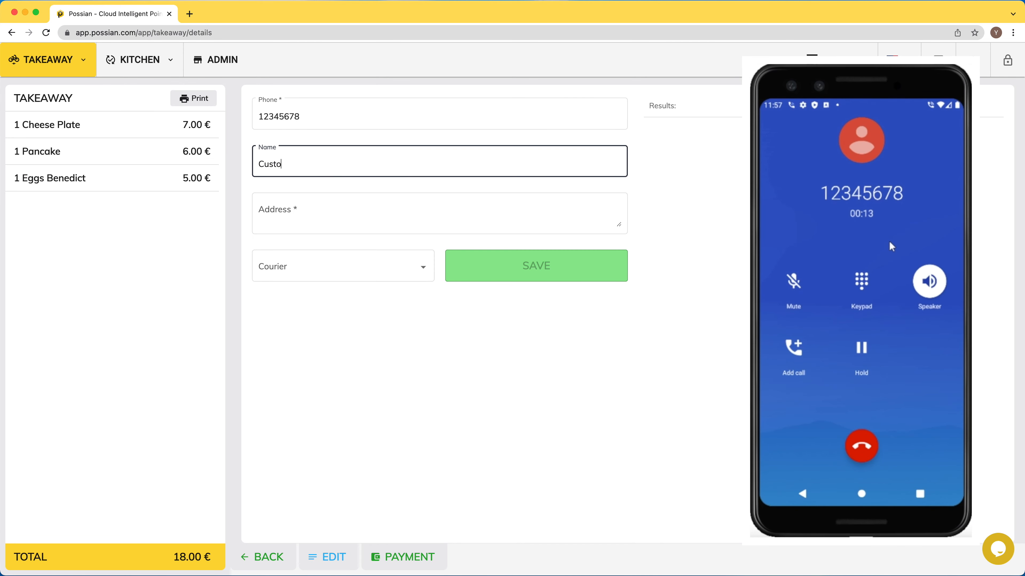
pyautogui.press('Tab')
pyautogui.write('1')
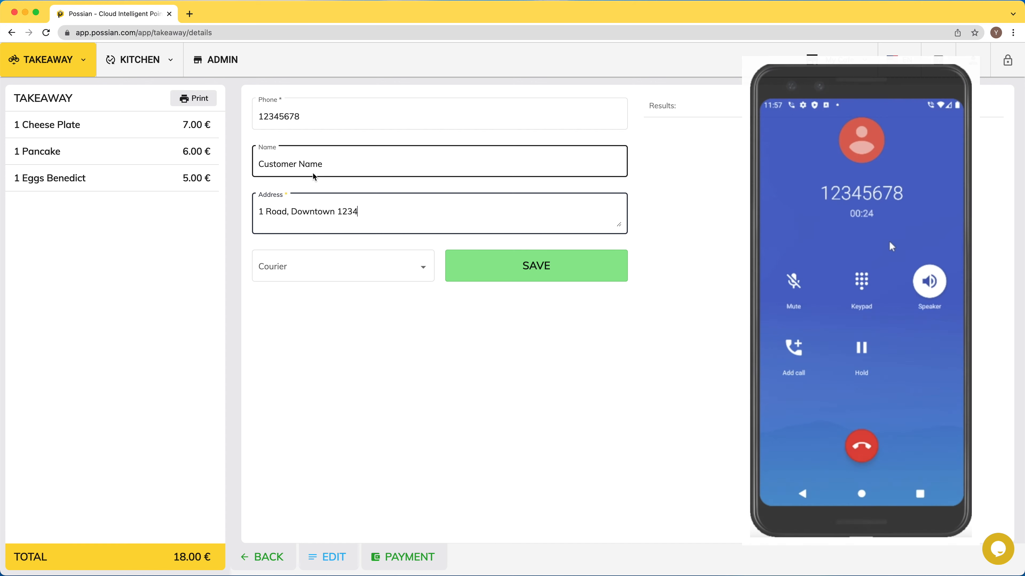
pyautogui.click(508, 263)
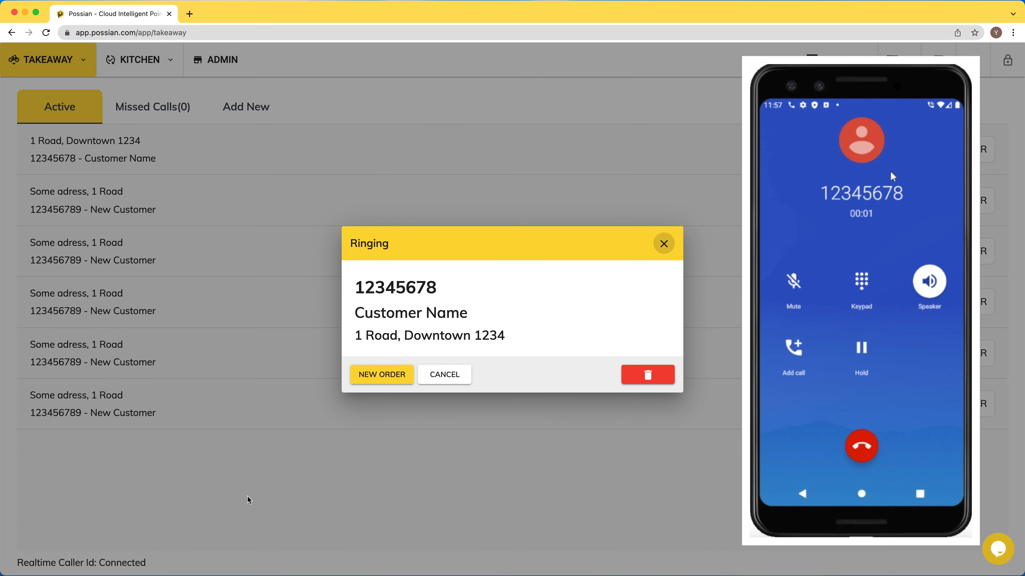
# - Decline the returning call and delete it from the missed calls list
pyautogui.click(458, 379)
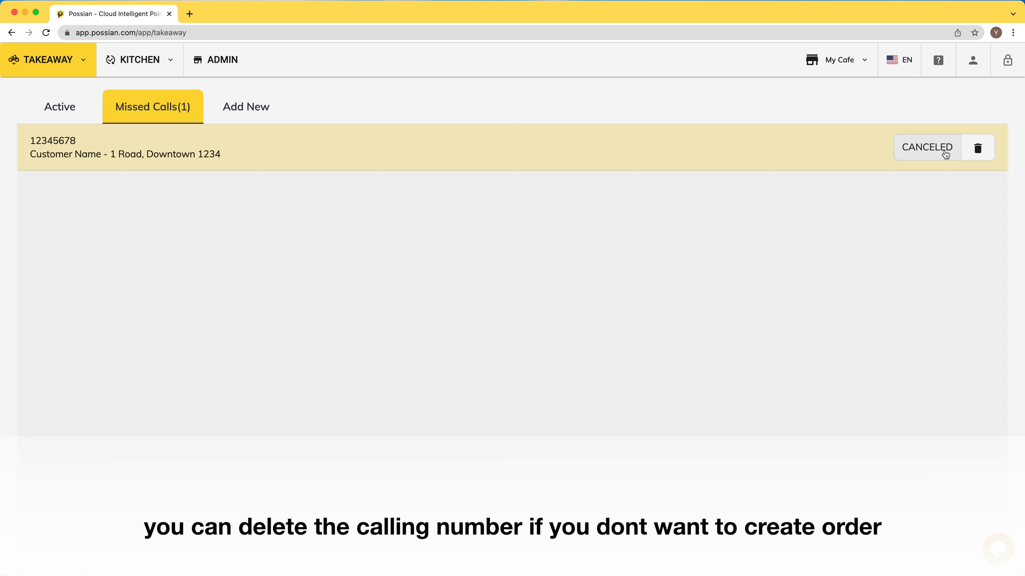
pyautogui.click(978, 148)
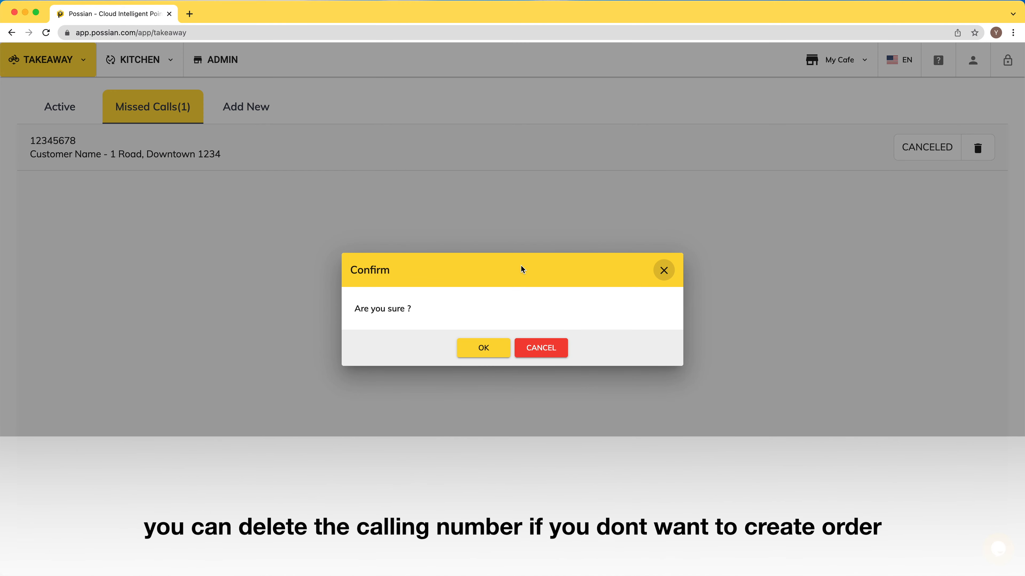
pyautogui.click(470, 350)
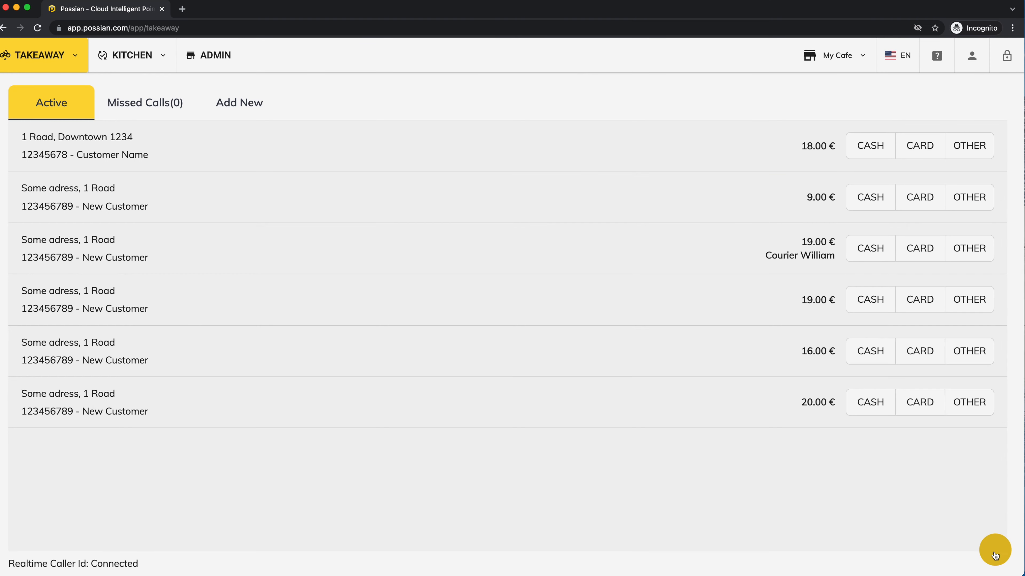
# - Send the message 'i ask something ?' through the live support chat
pyautogui.click(995, 550)
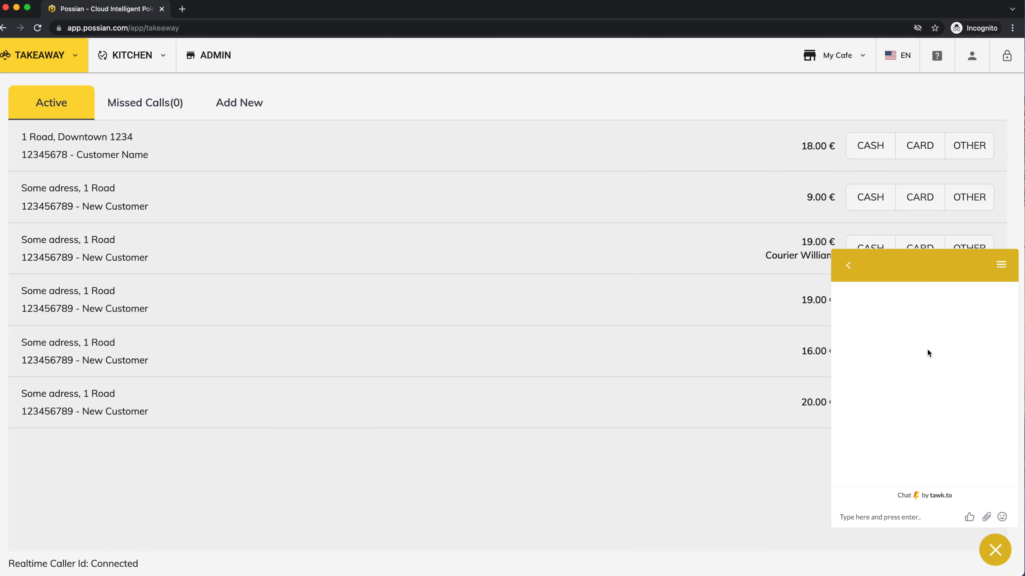
pyautogui.write('i ask somethi')
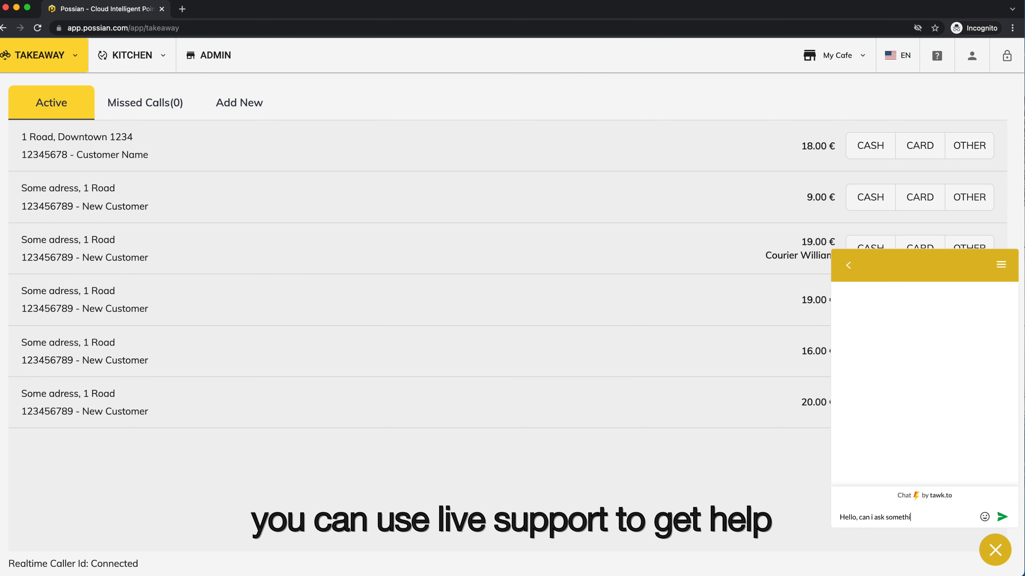
pyautogui.write('ng ?')
pyautogui.press('Return')
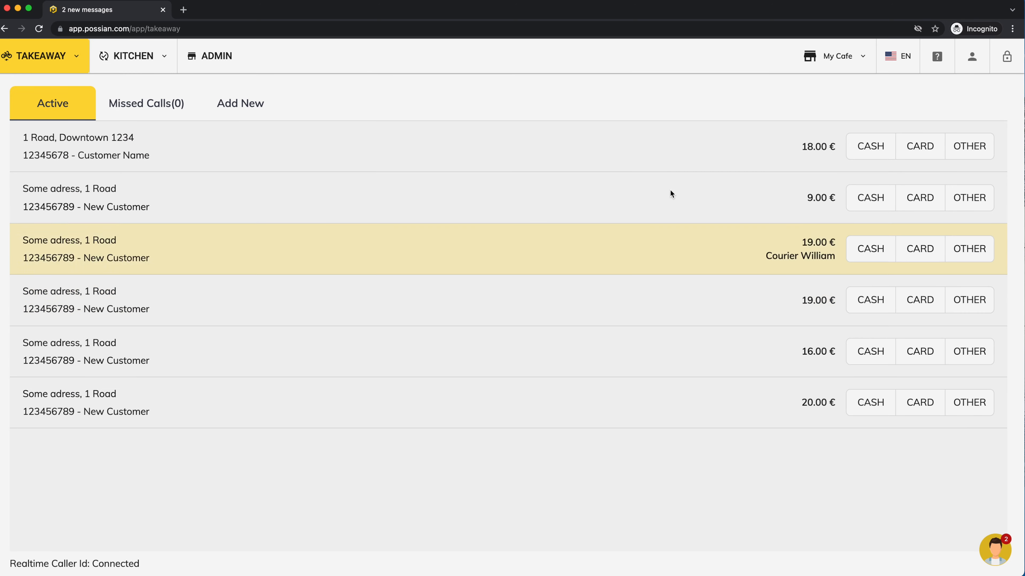
# - Open the Sale Types help, then continue to the full Help Center articles
pyautogui.click(935, 58)
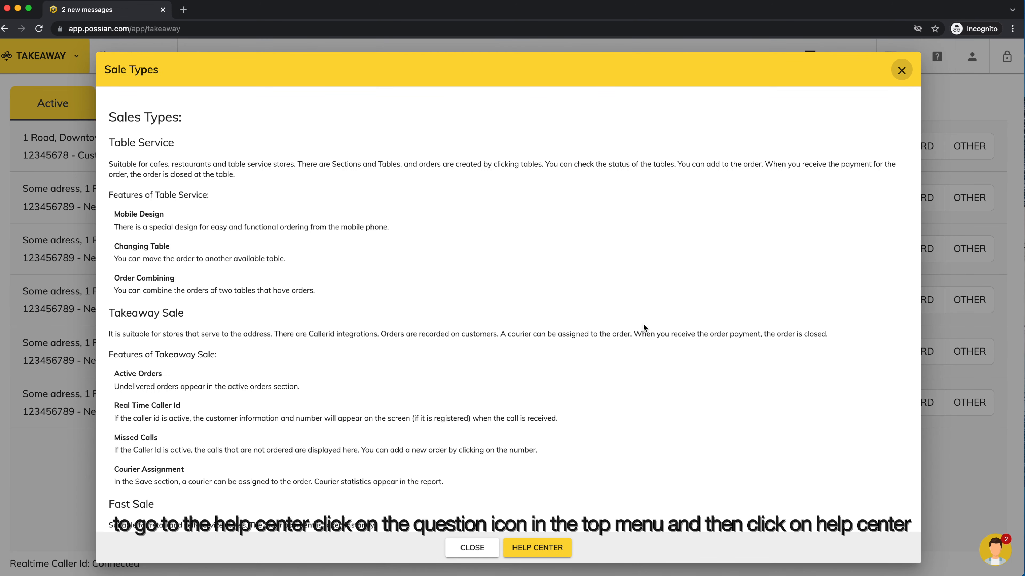
pyautogui.scroll(-4, 644, 328)
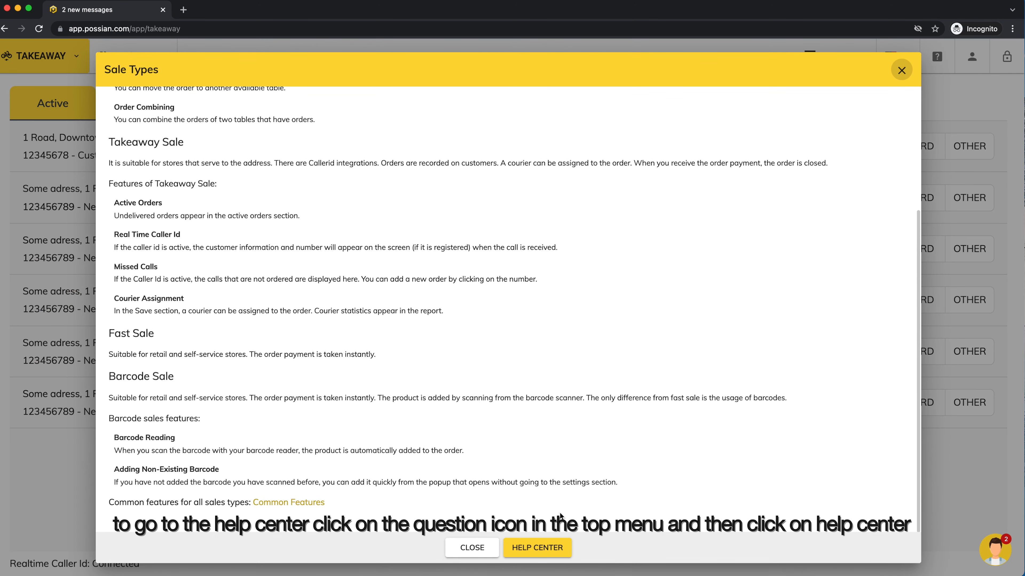
pyautogui.click(537, 548)
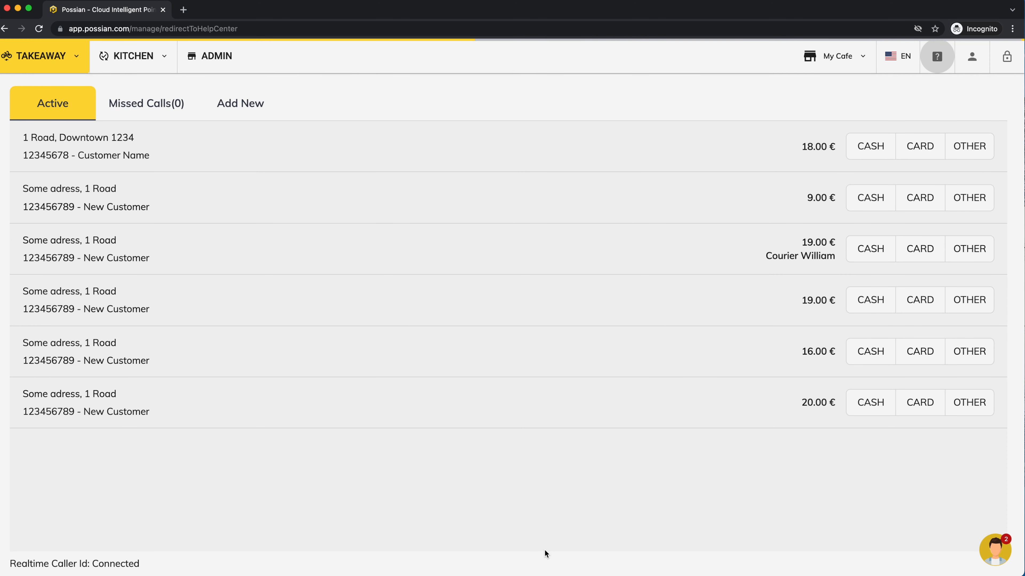
pyautogui.scroll(-2, 259, 269)
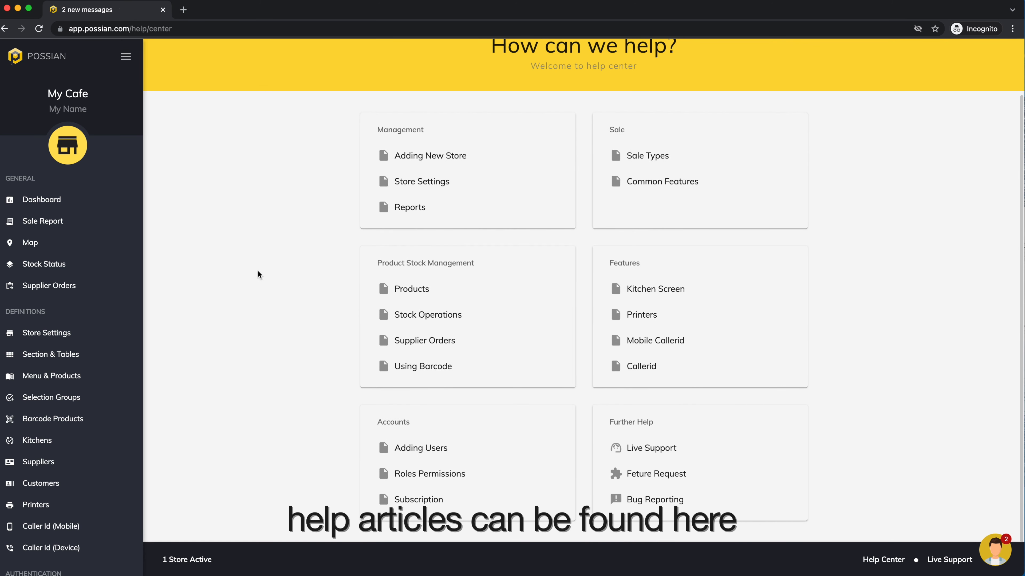
pyautogui.scroll(2, 259, 269)
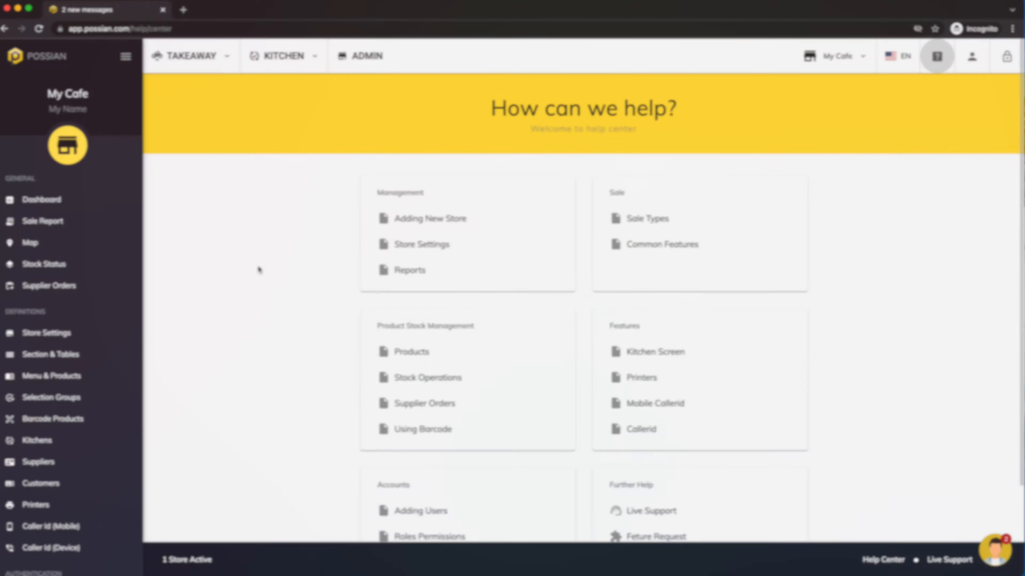